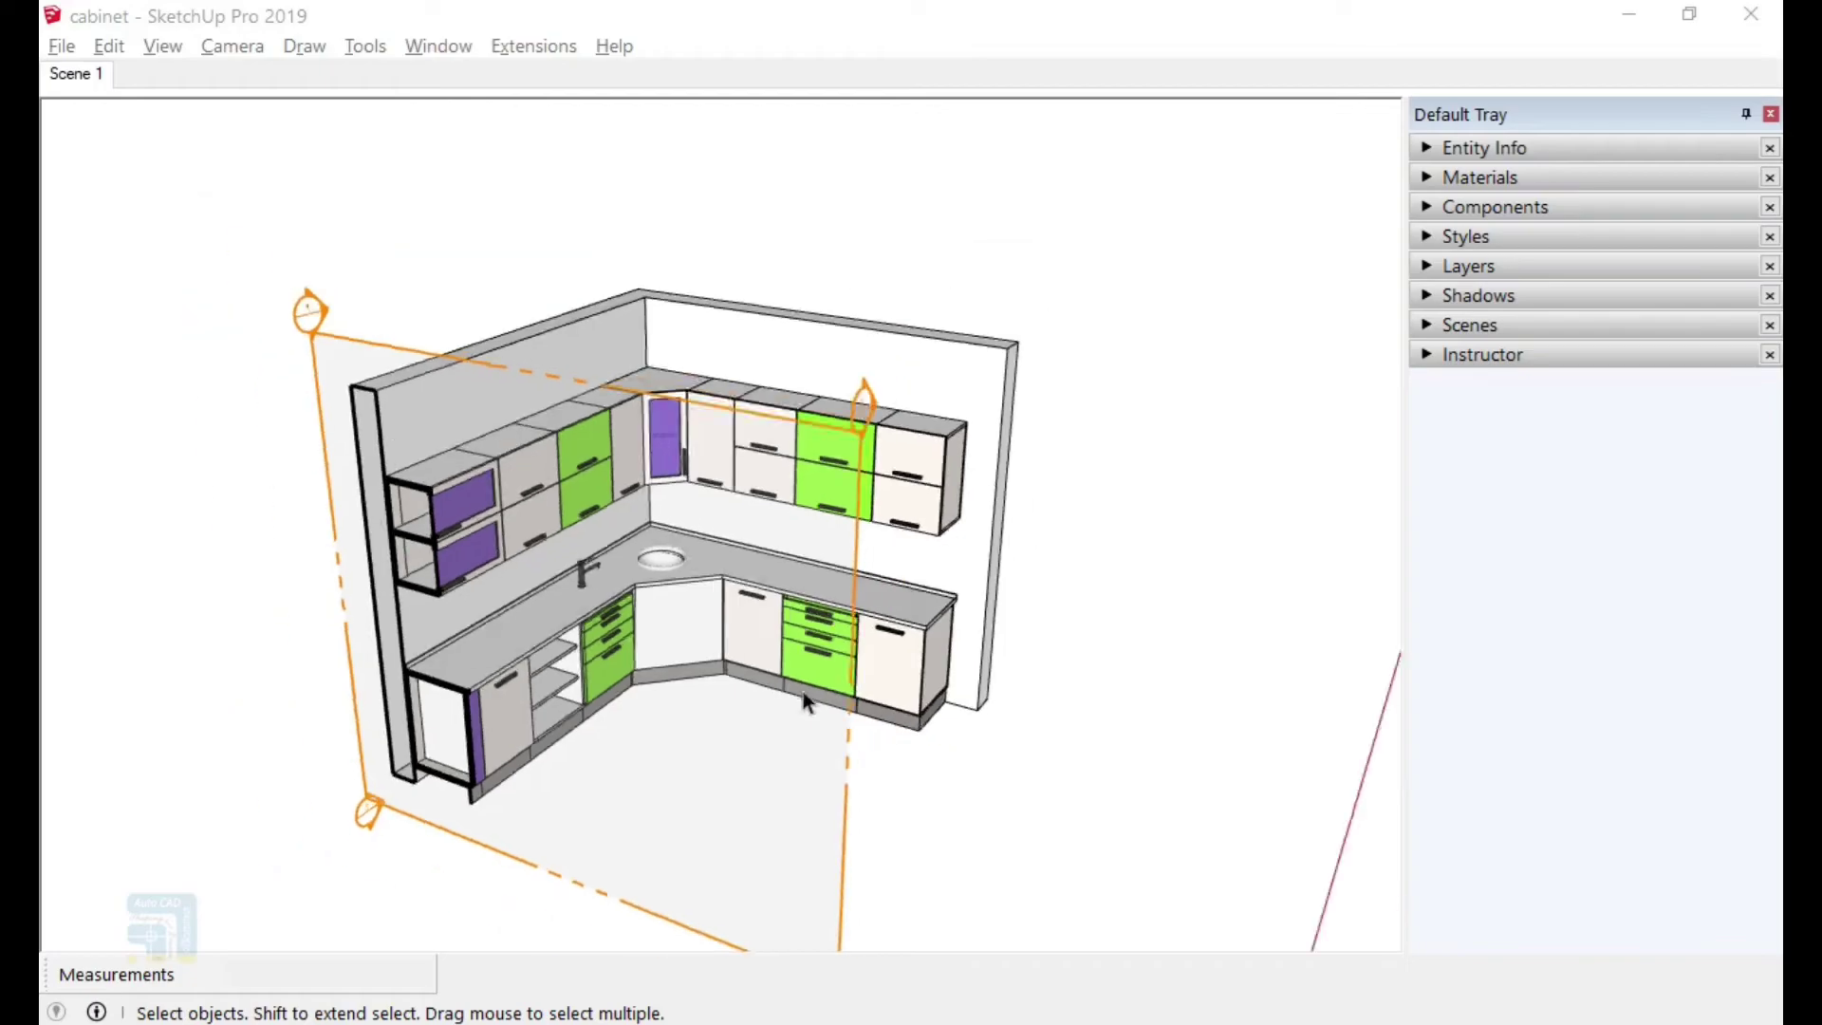
Google 'sketchup 2020 trial all download' and open the Download All | SketchUp page.
middle_click_drag(803, 691, 639, 724)
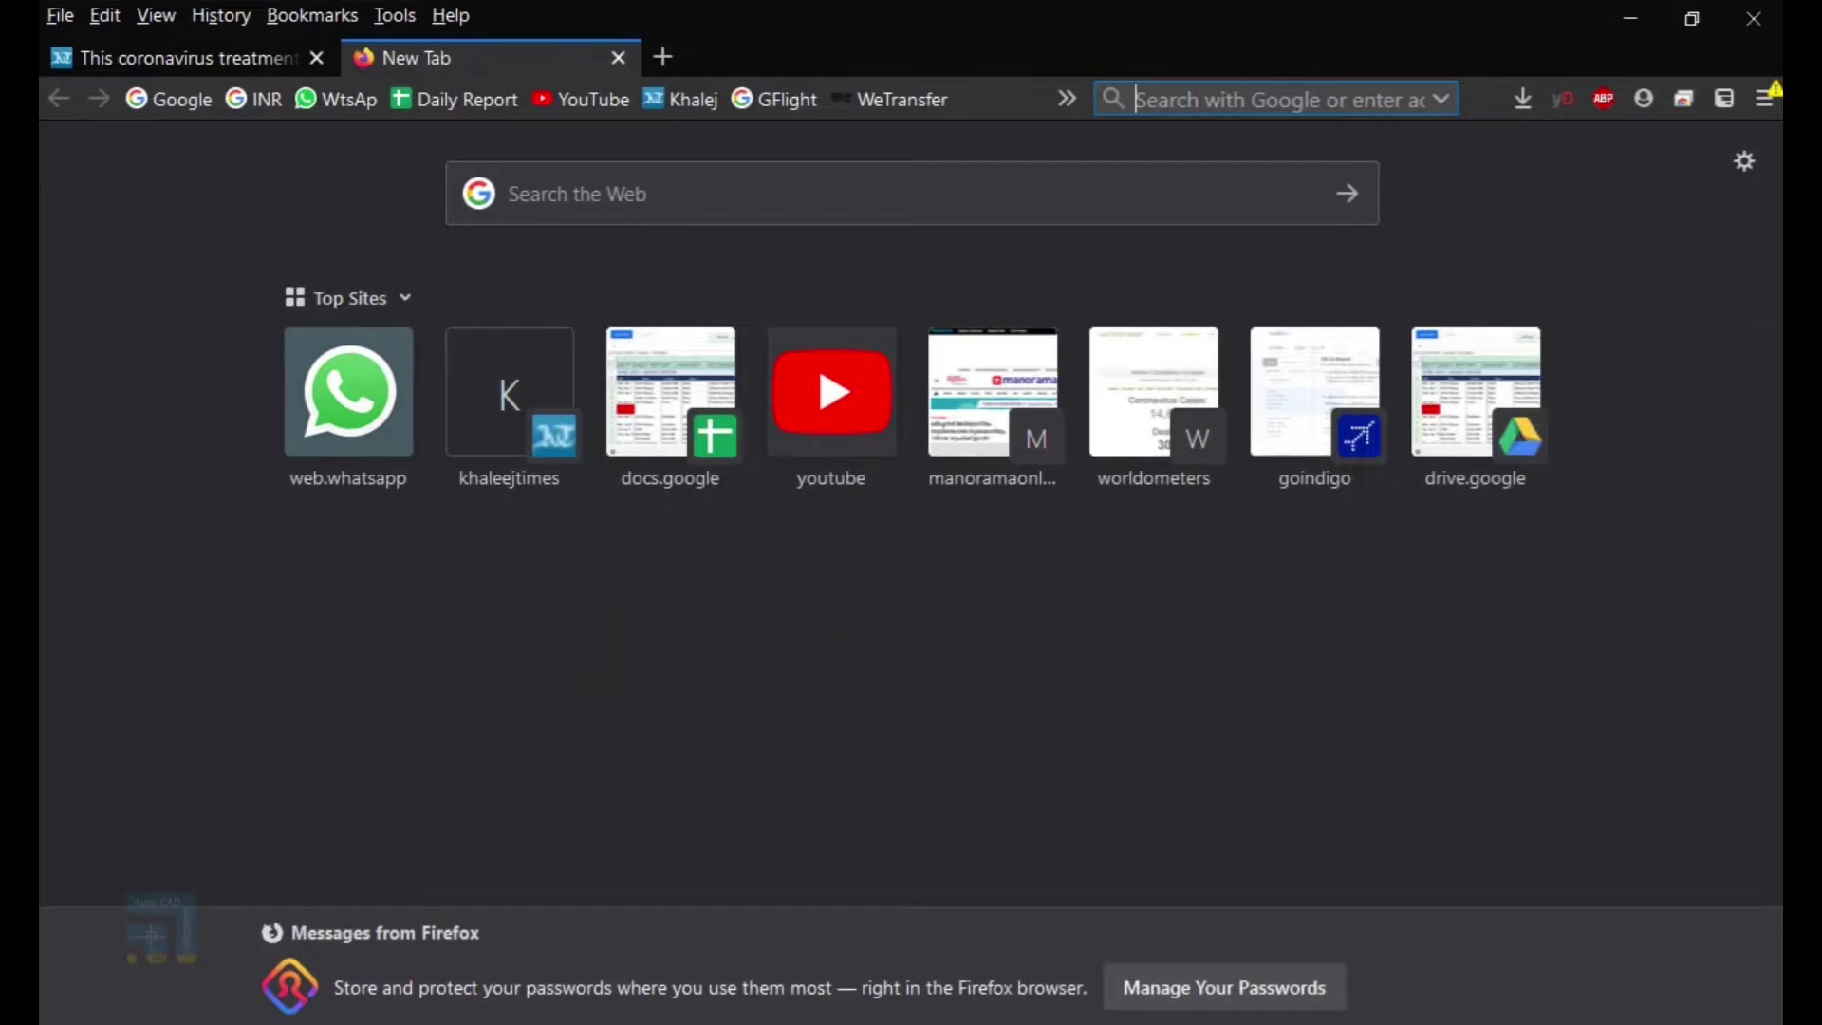
left_click(162, 101)
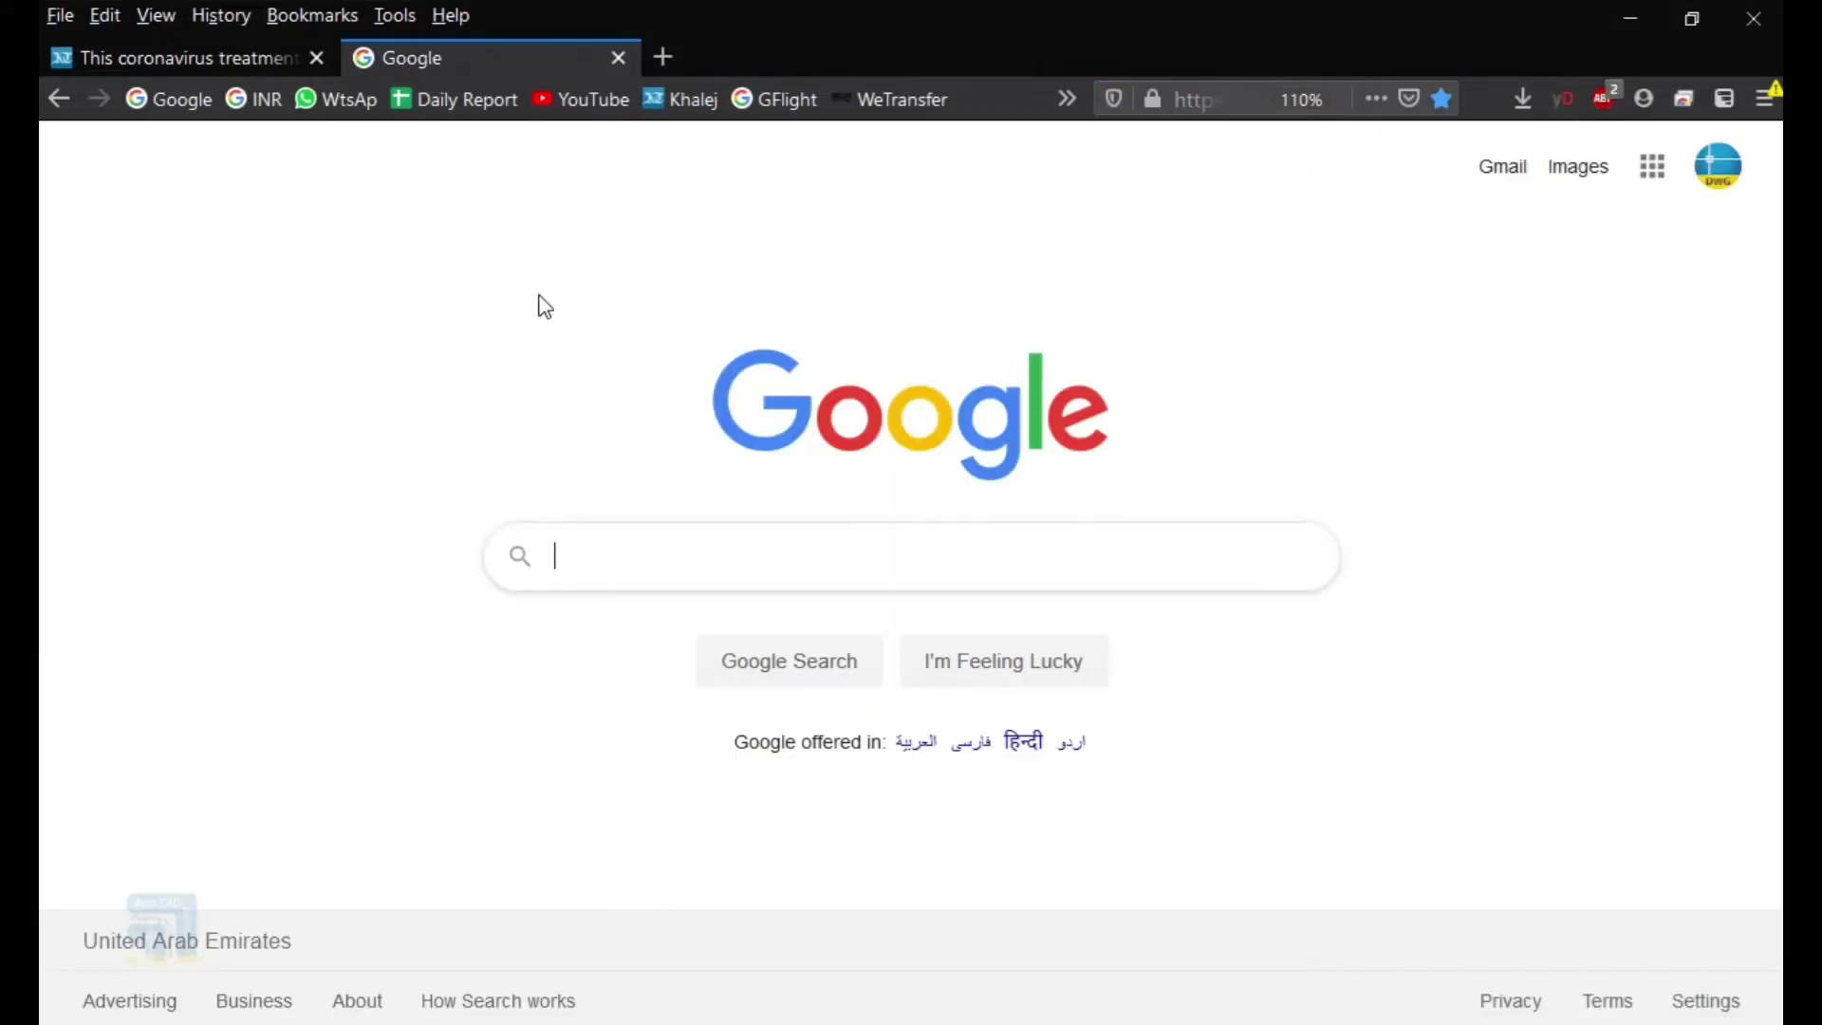
type("sketchu")
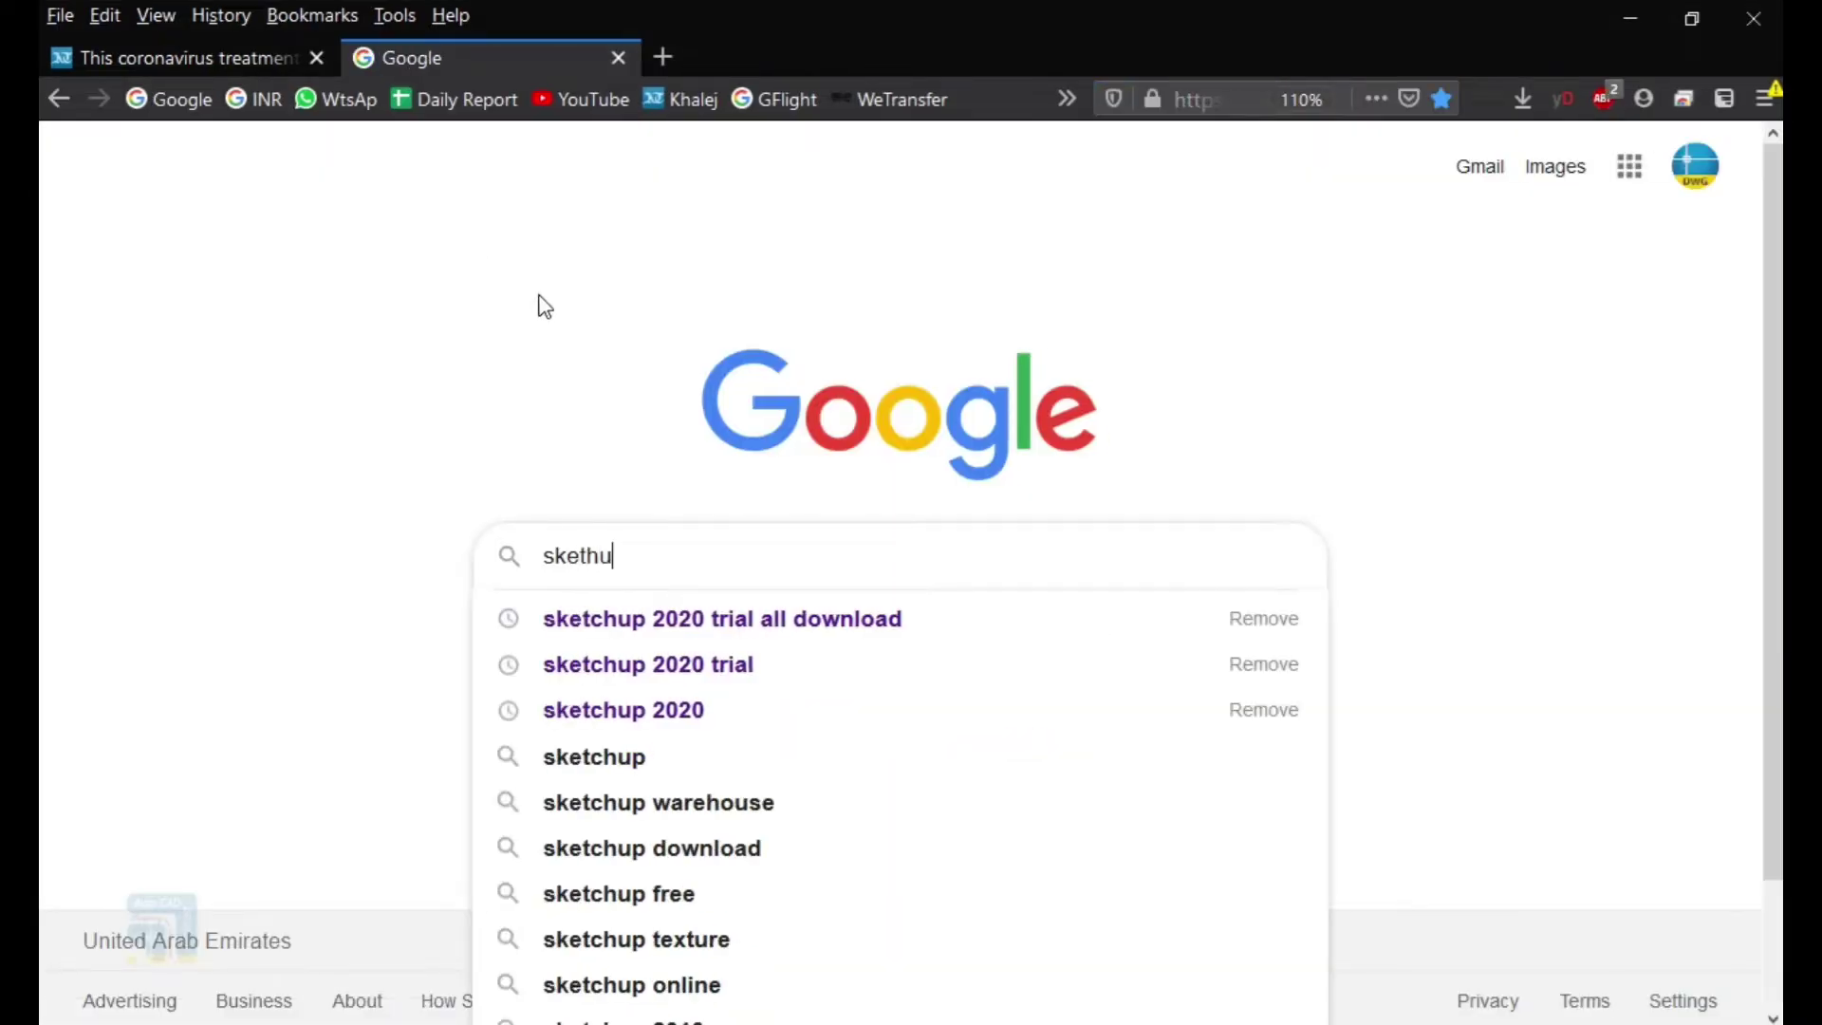
key("Down")
key("Return")
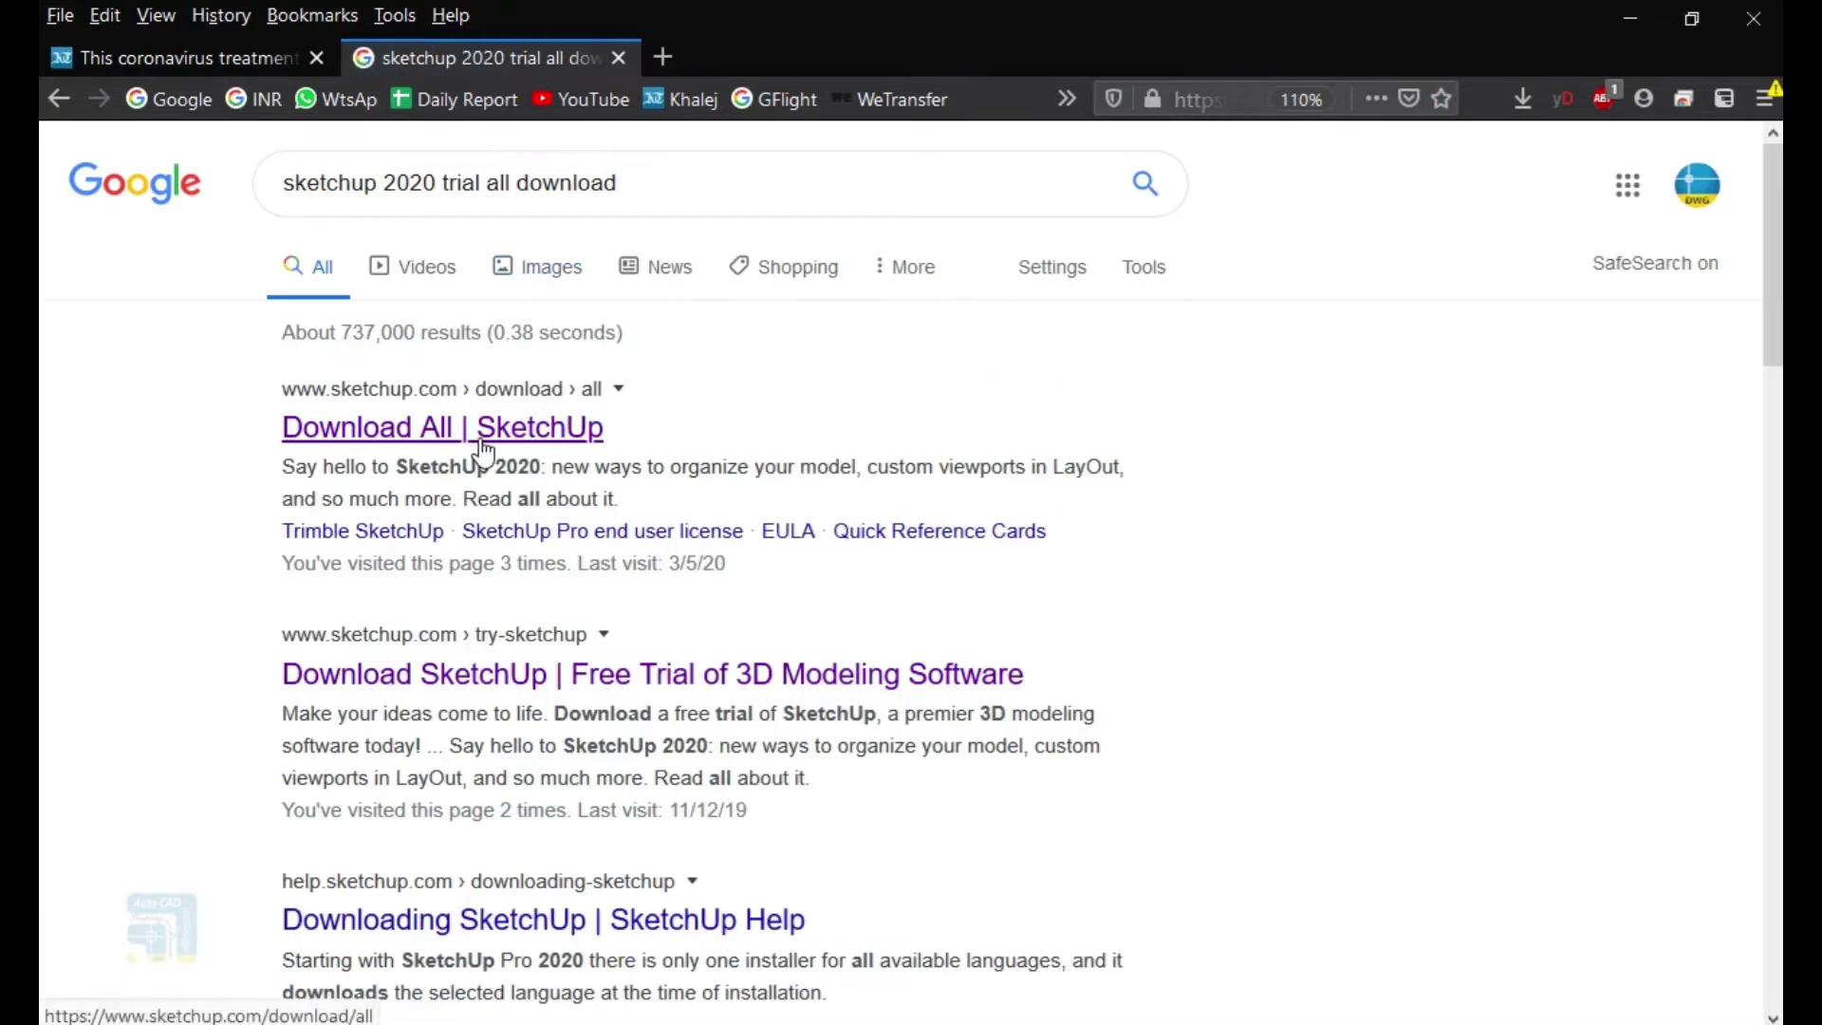
left_click(482, 438)
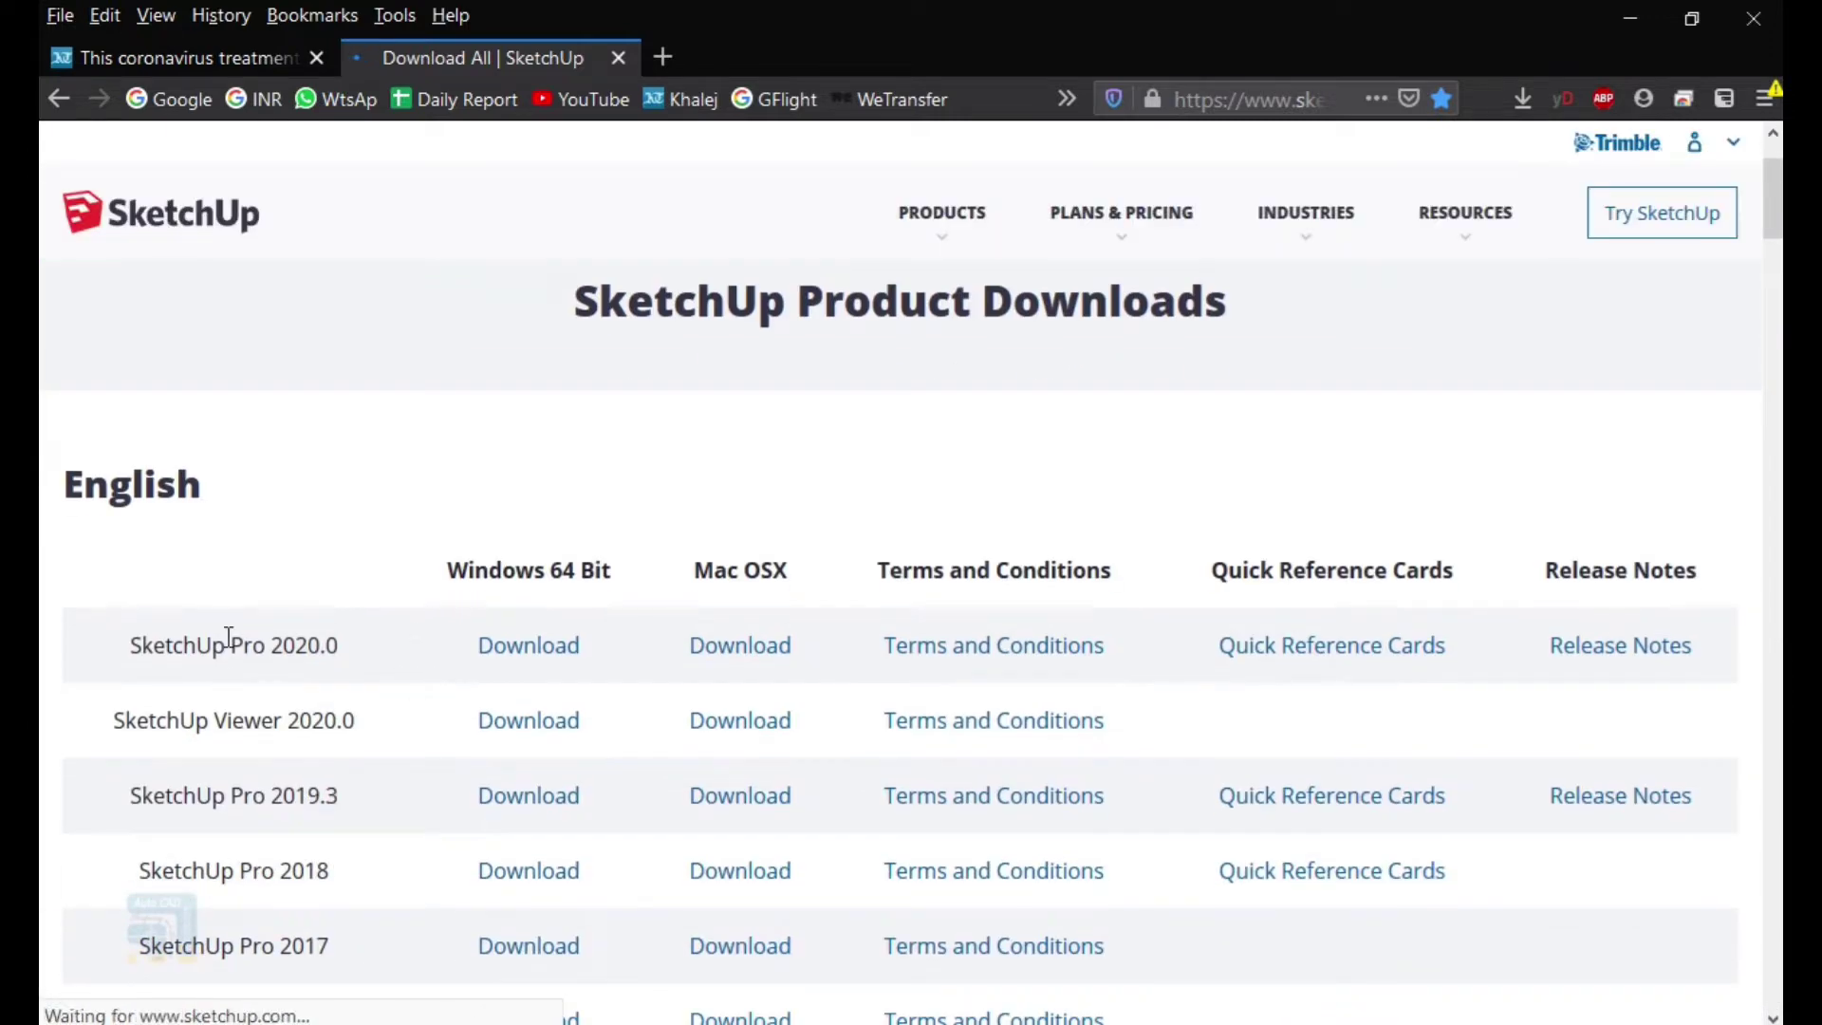
Download SketchUp Pro 2020 for Windows 64 Bit and show the downloaded files list.
left_click_drag(130, 646, 377, 700)
scroll(270, 697, "down", 2)
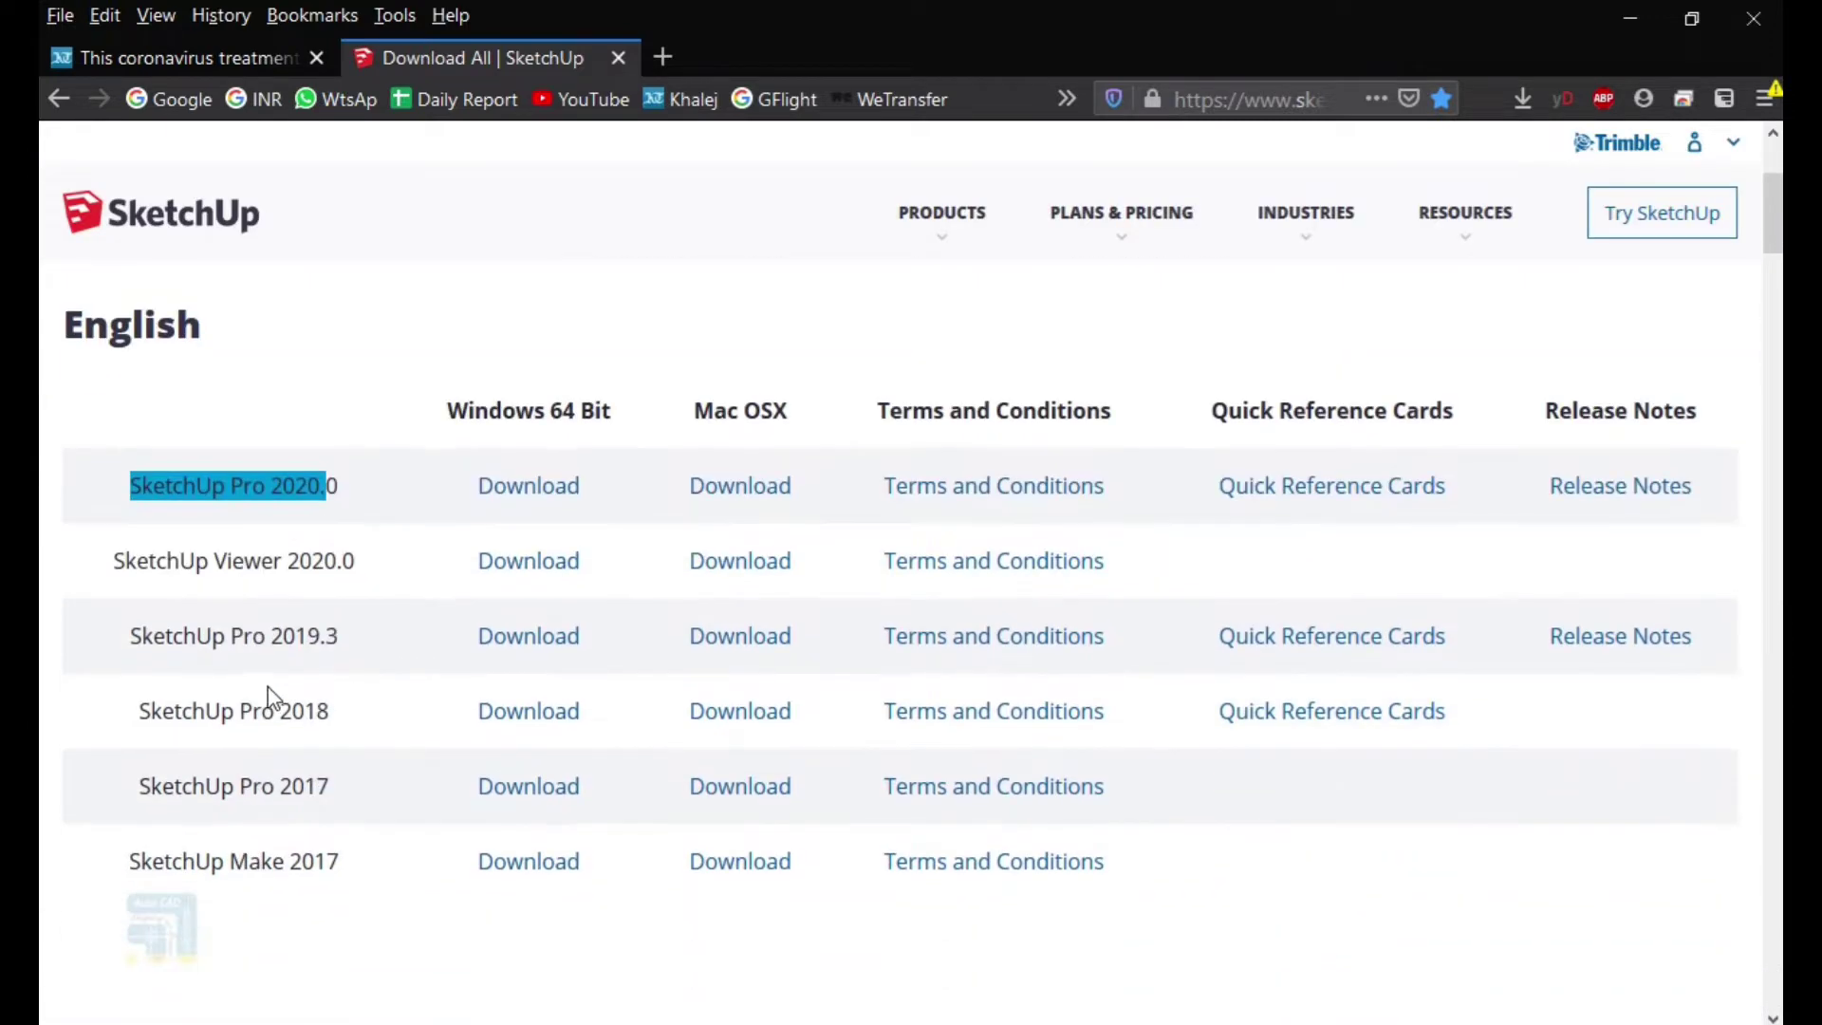
left_click(556, 495)
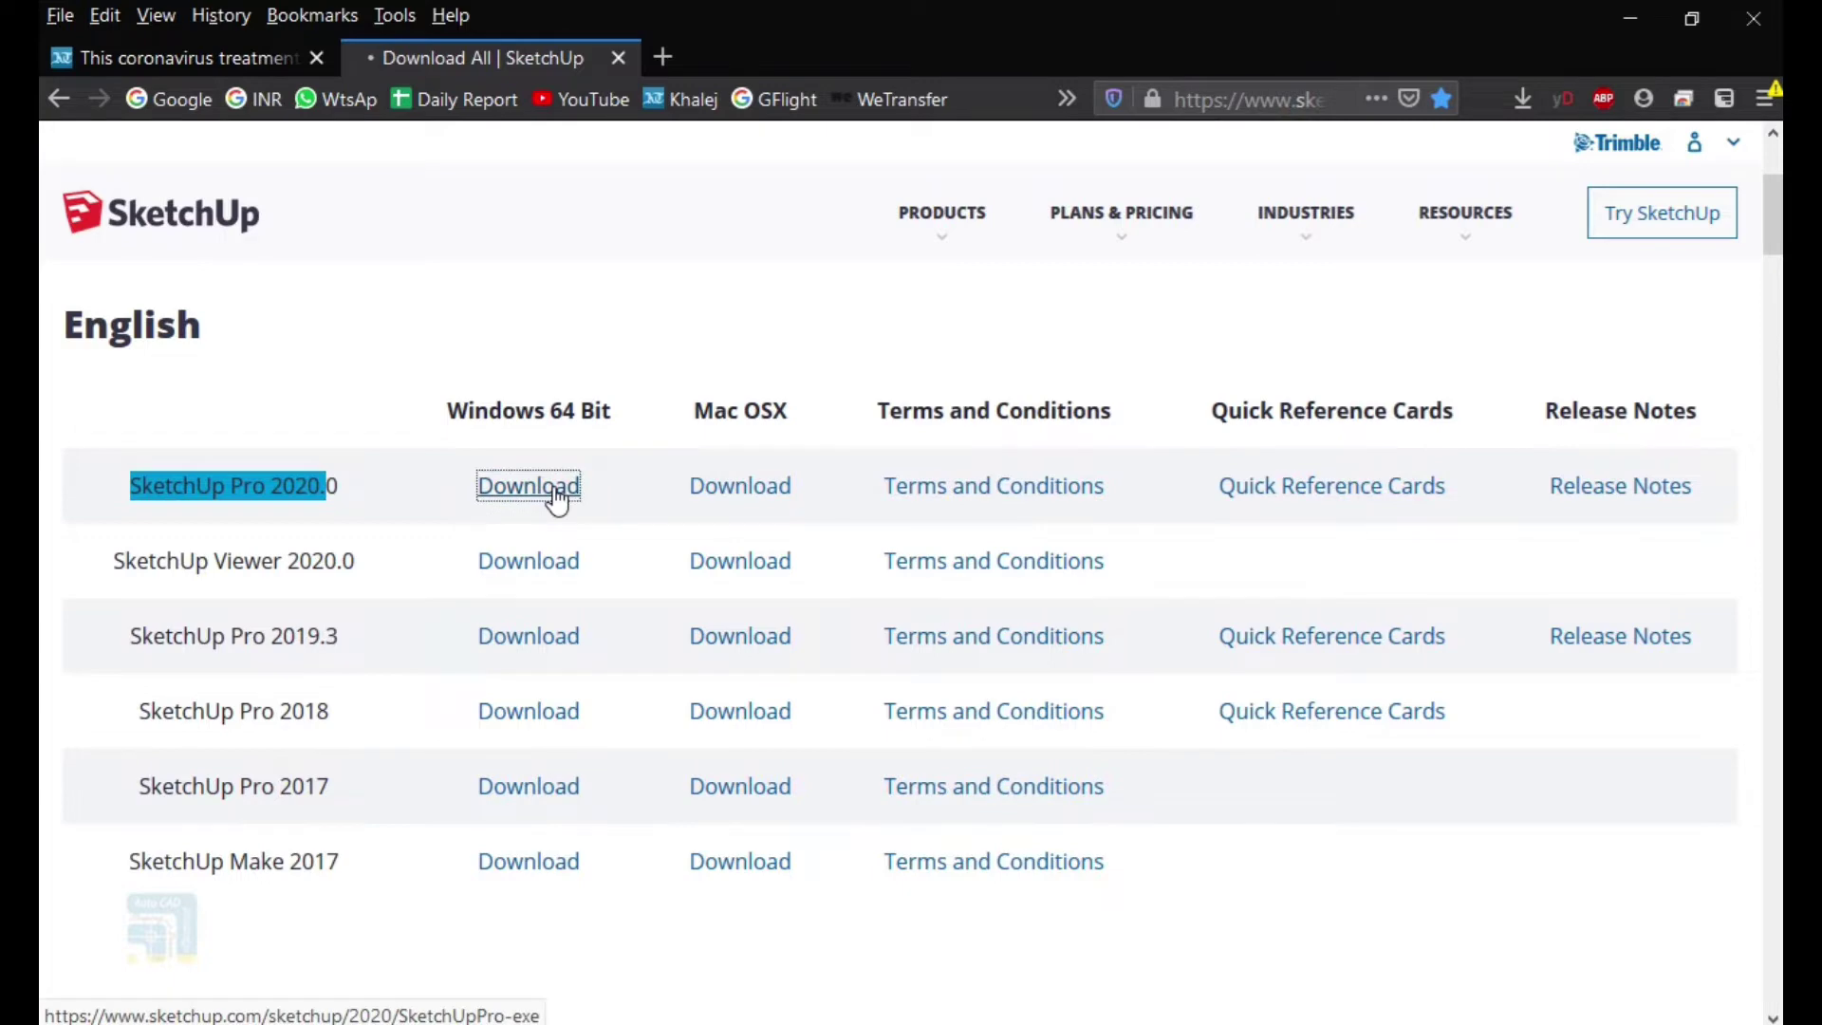
left_click(1159, 509)
left_click(1520, 101)
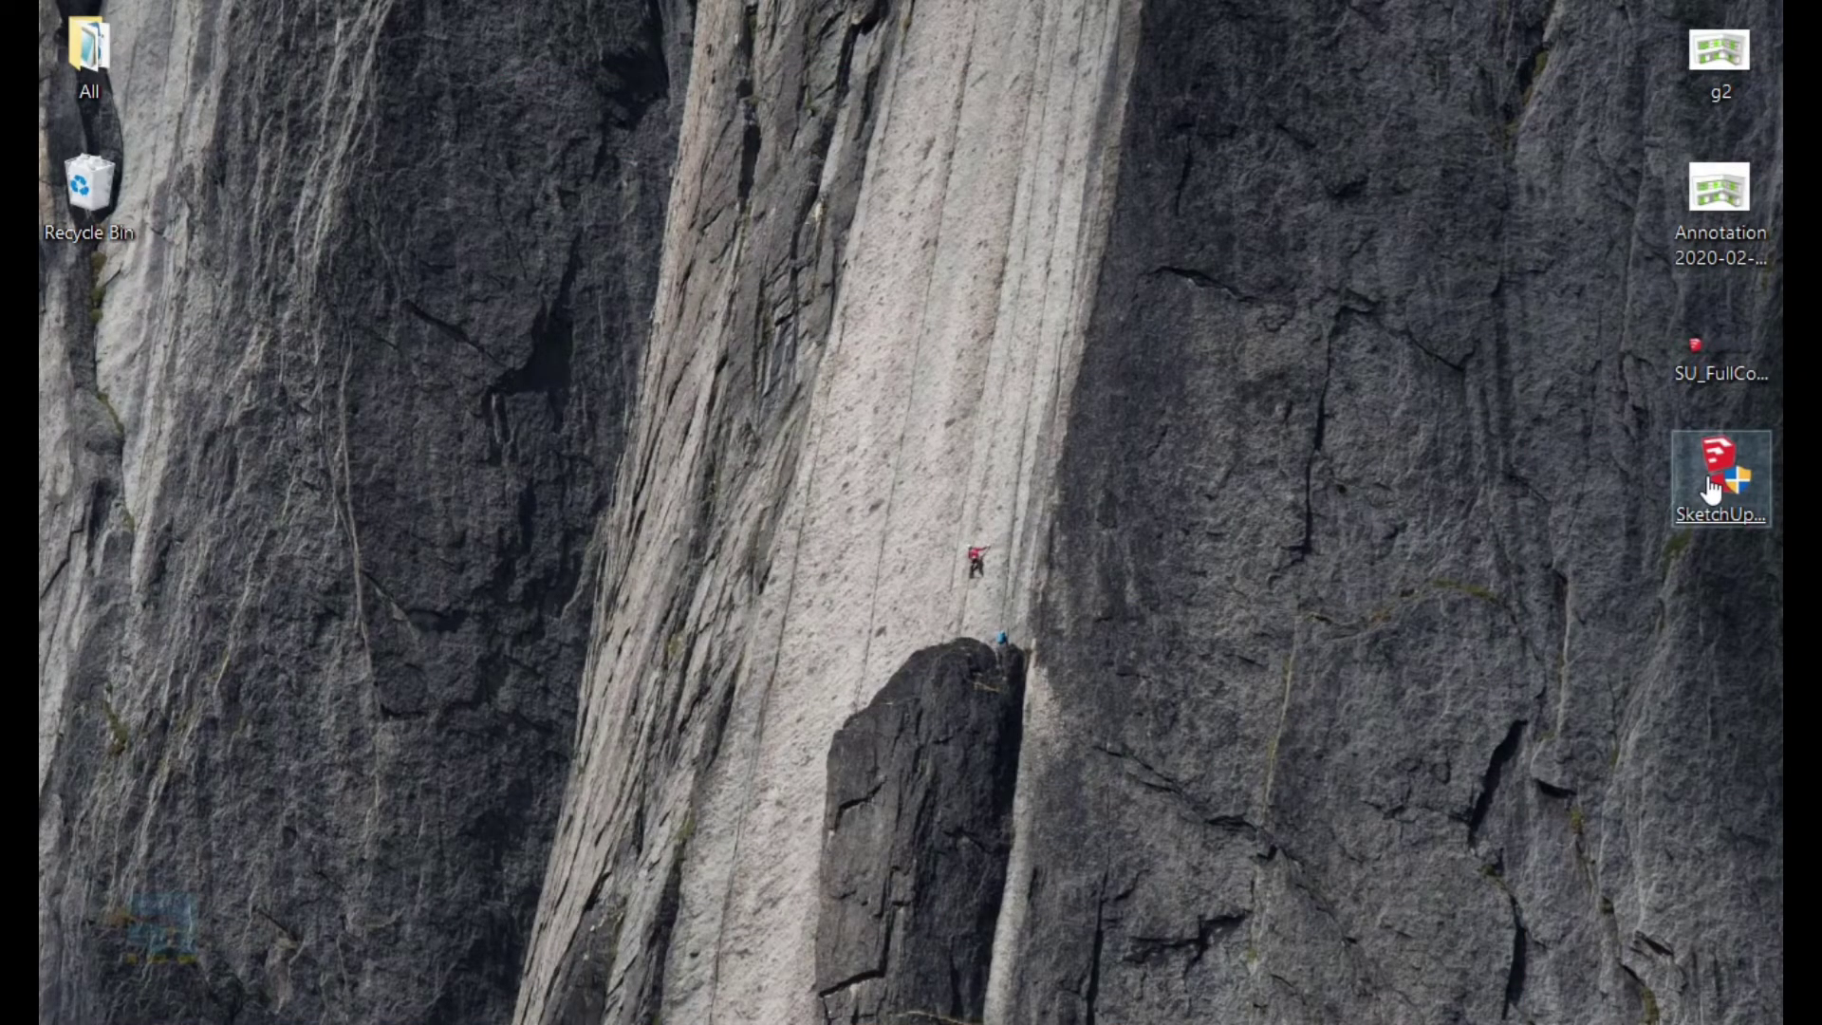
Install SketchUp 2020 to the default folder after closing SketchUp 2019, then start modeling.
double_click(1711, 489)
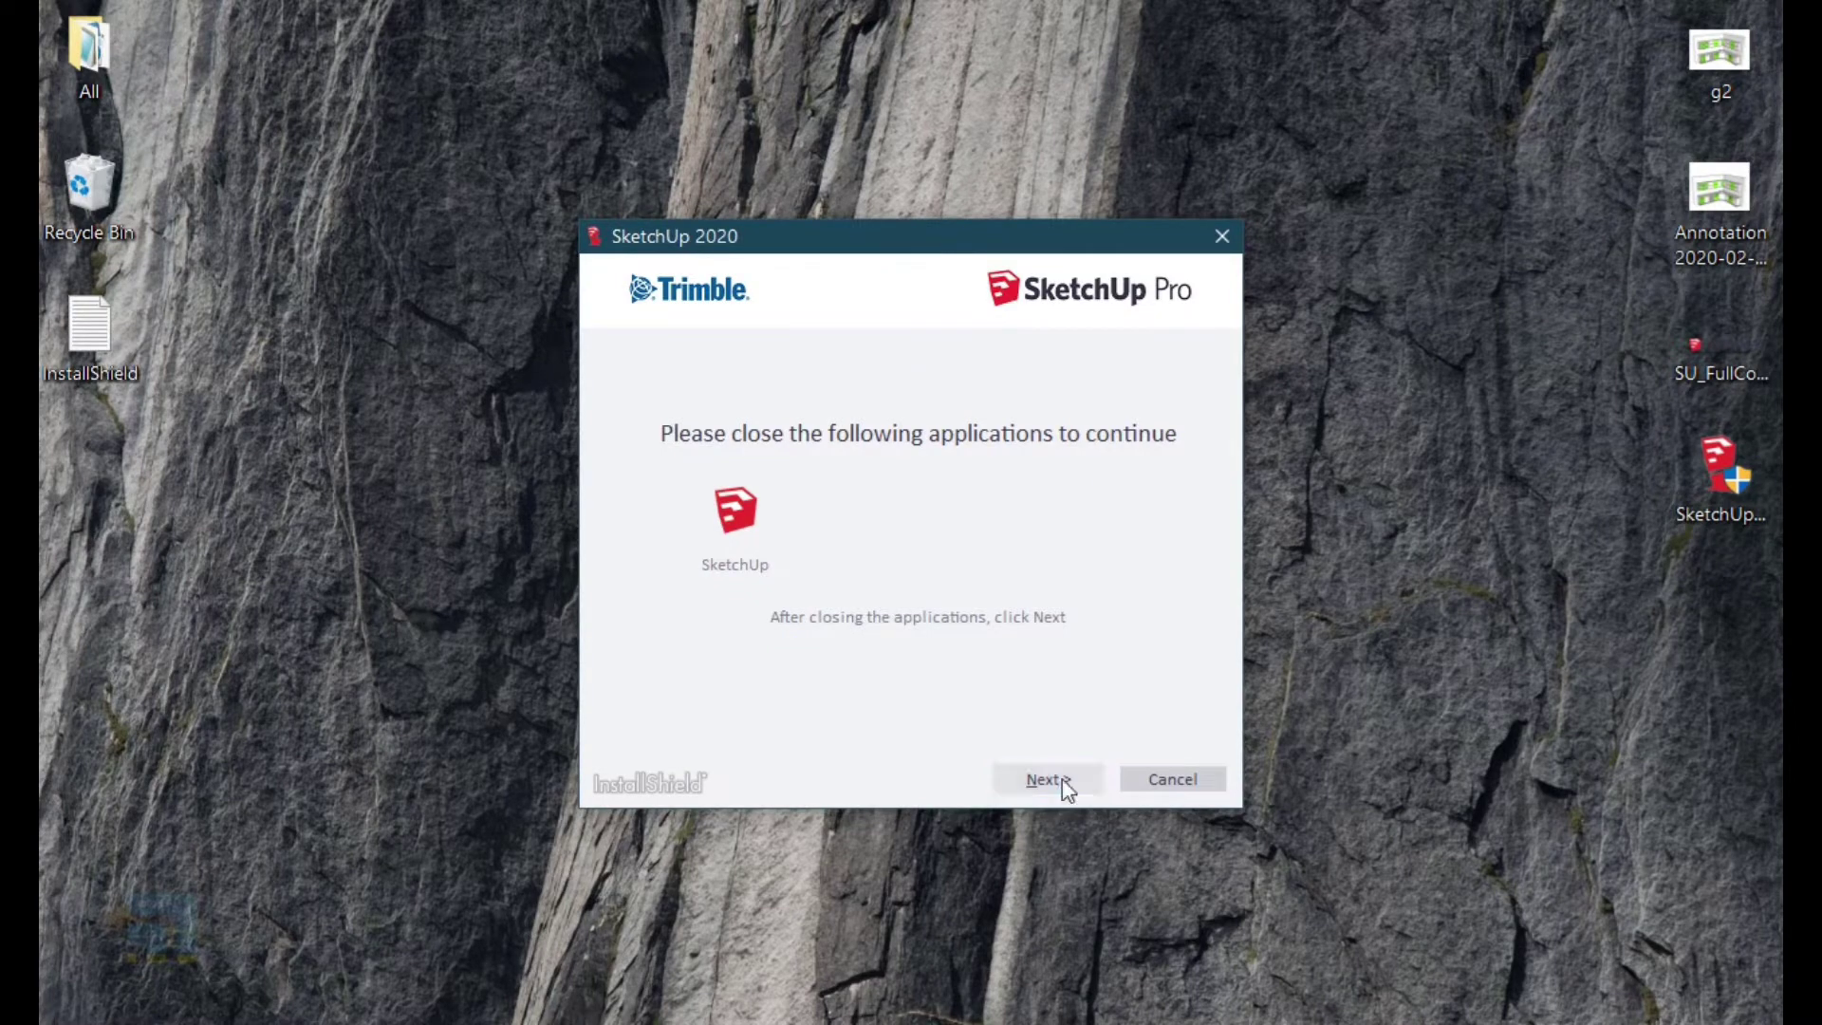
left_click(1021, 790)
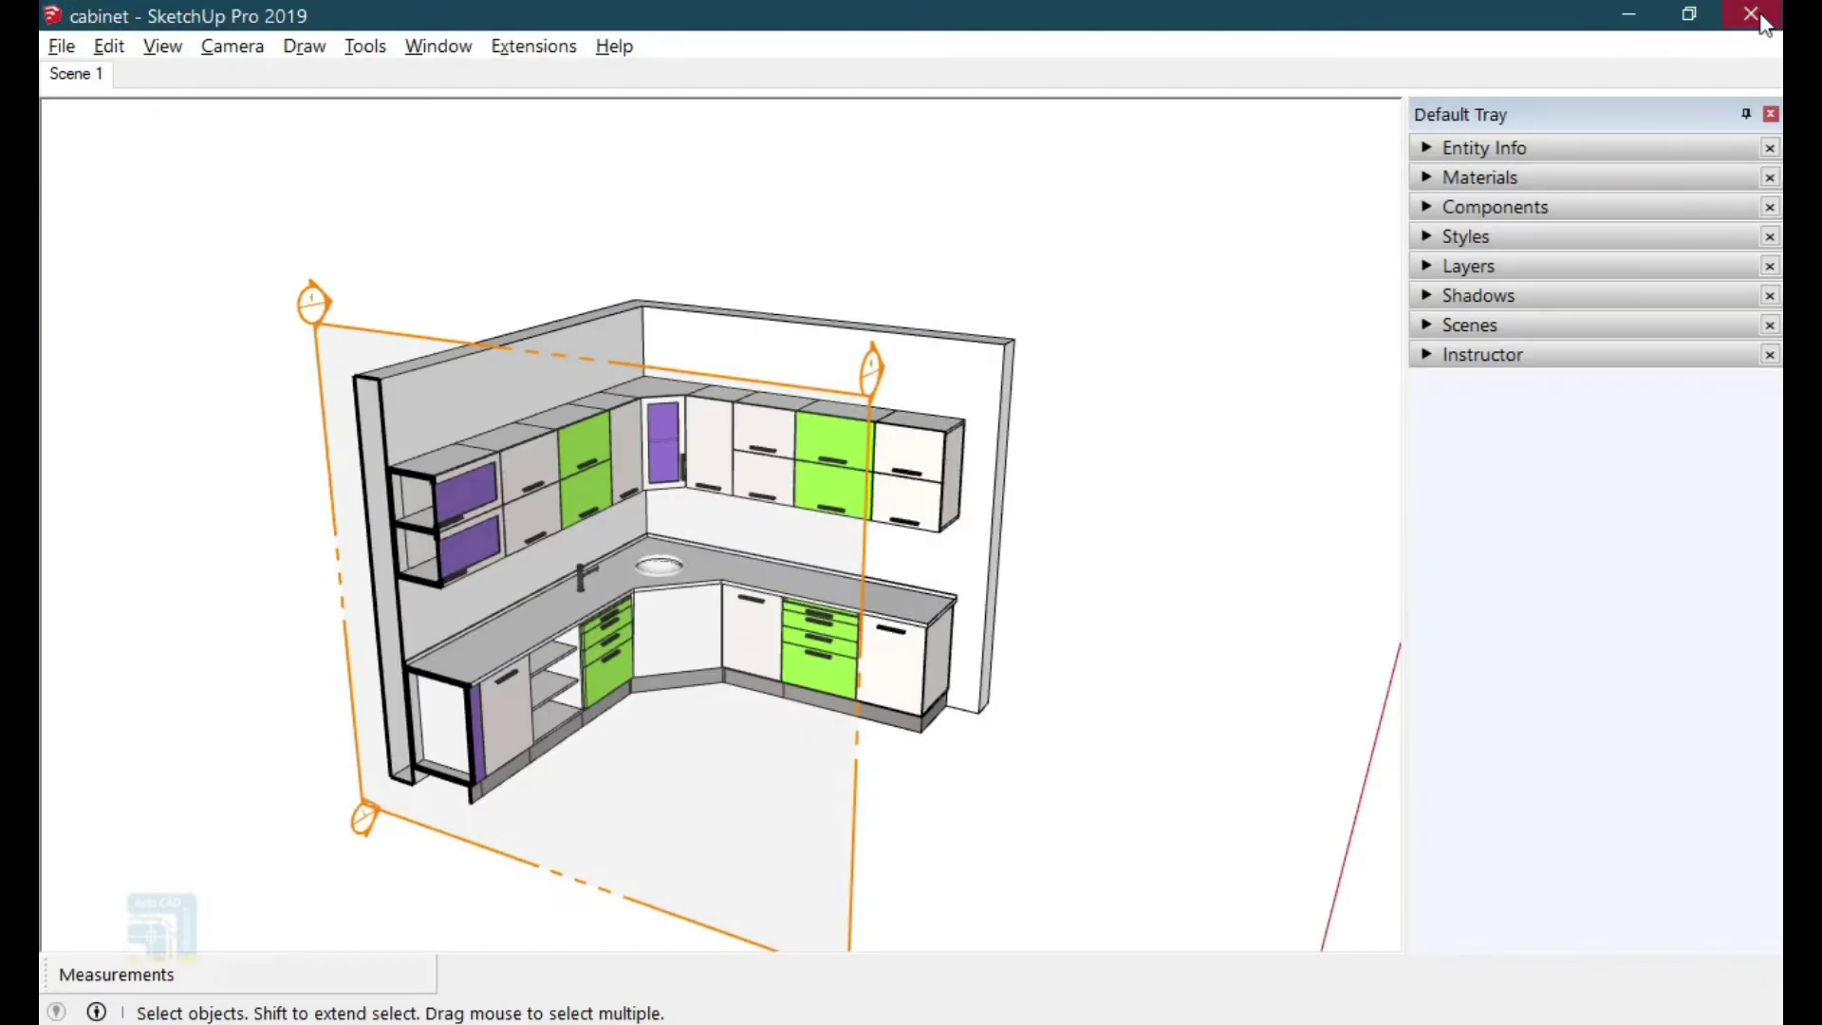
left_click(1751, 14)
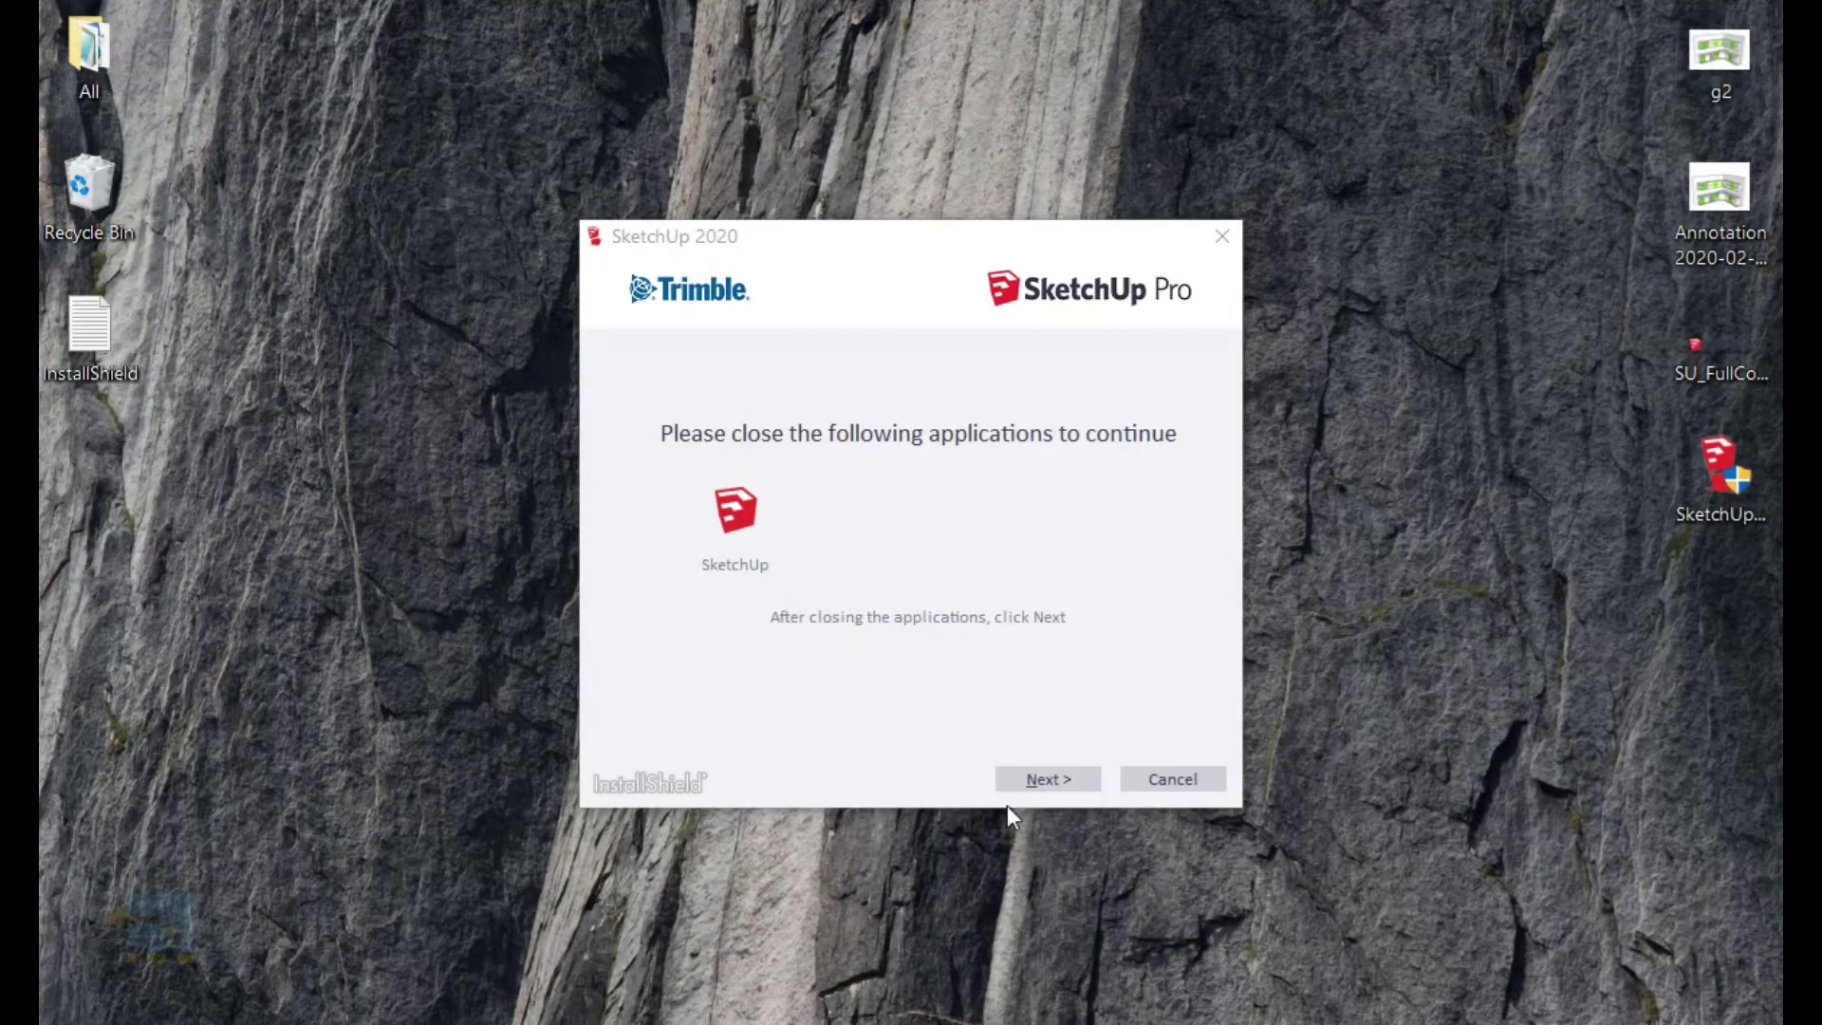
left_click(1048, 778)
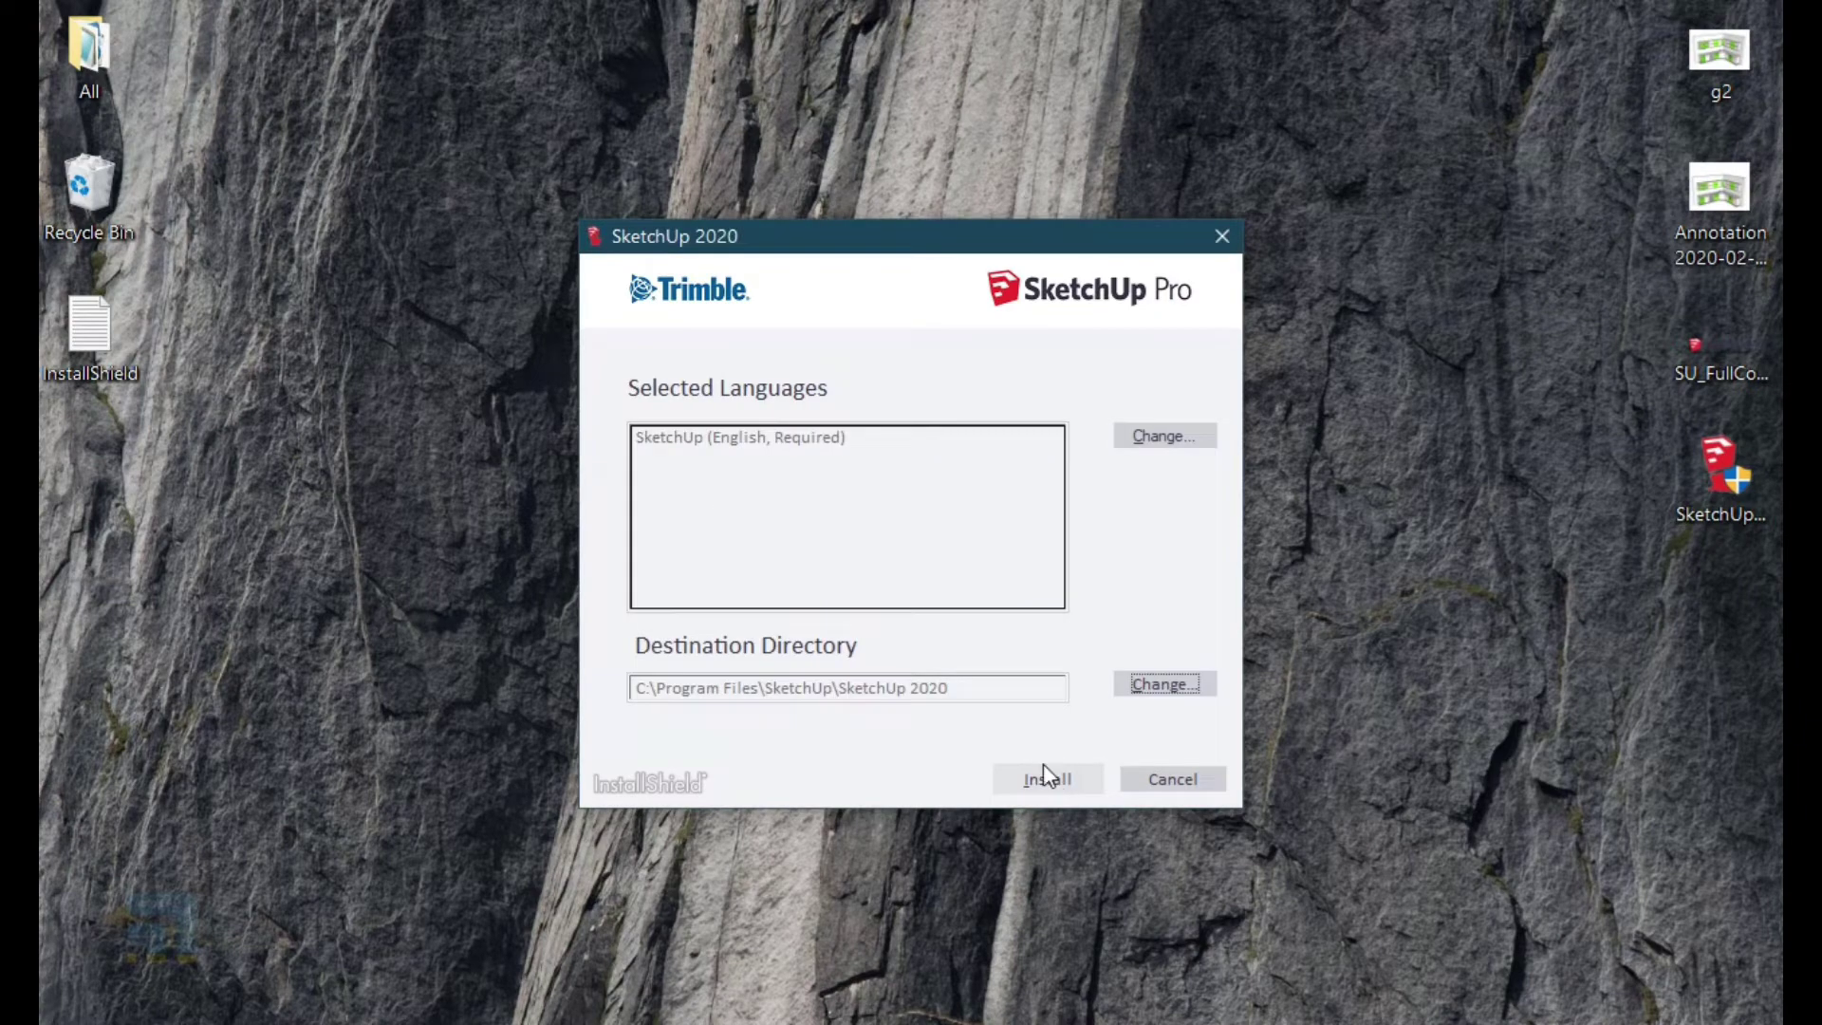
left_click(1048, 778)
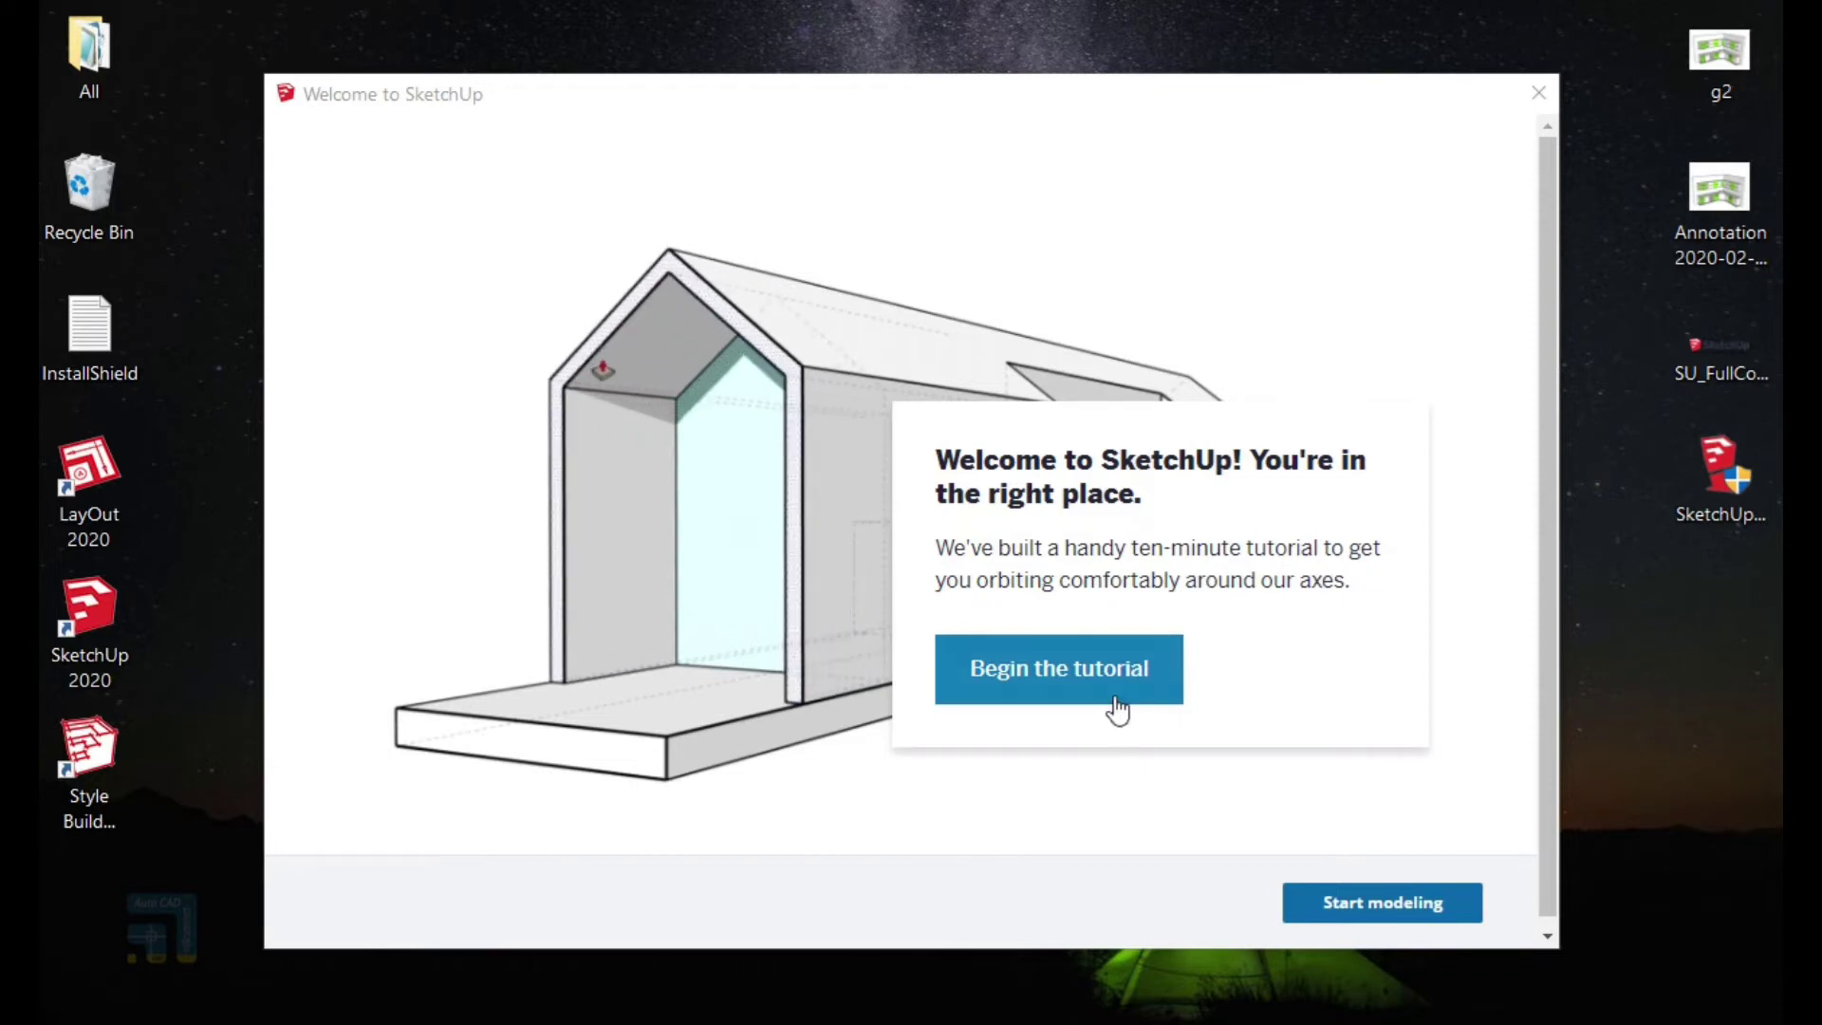
left_click(1325, 914)
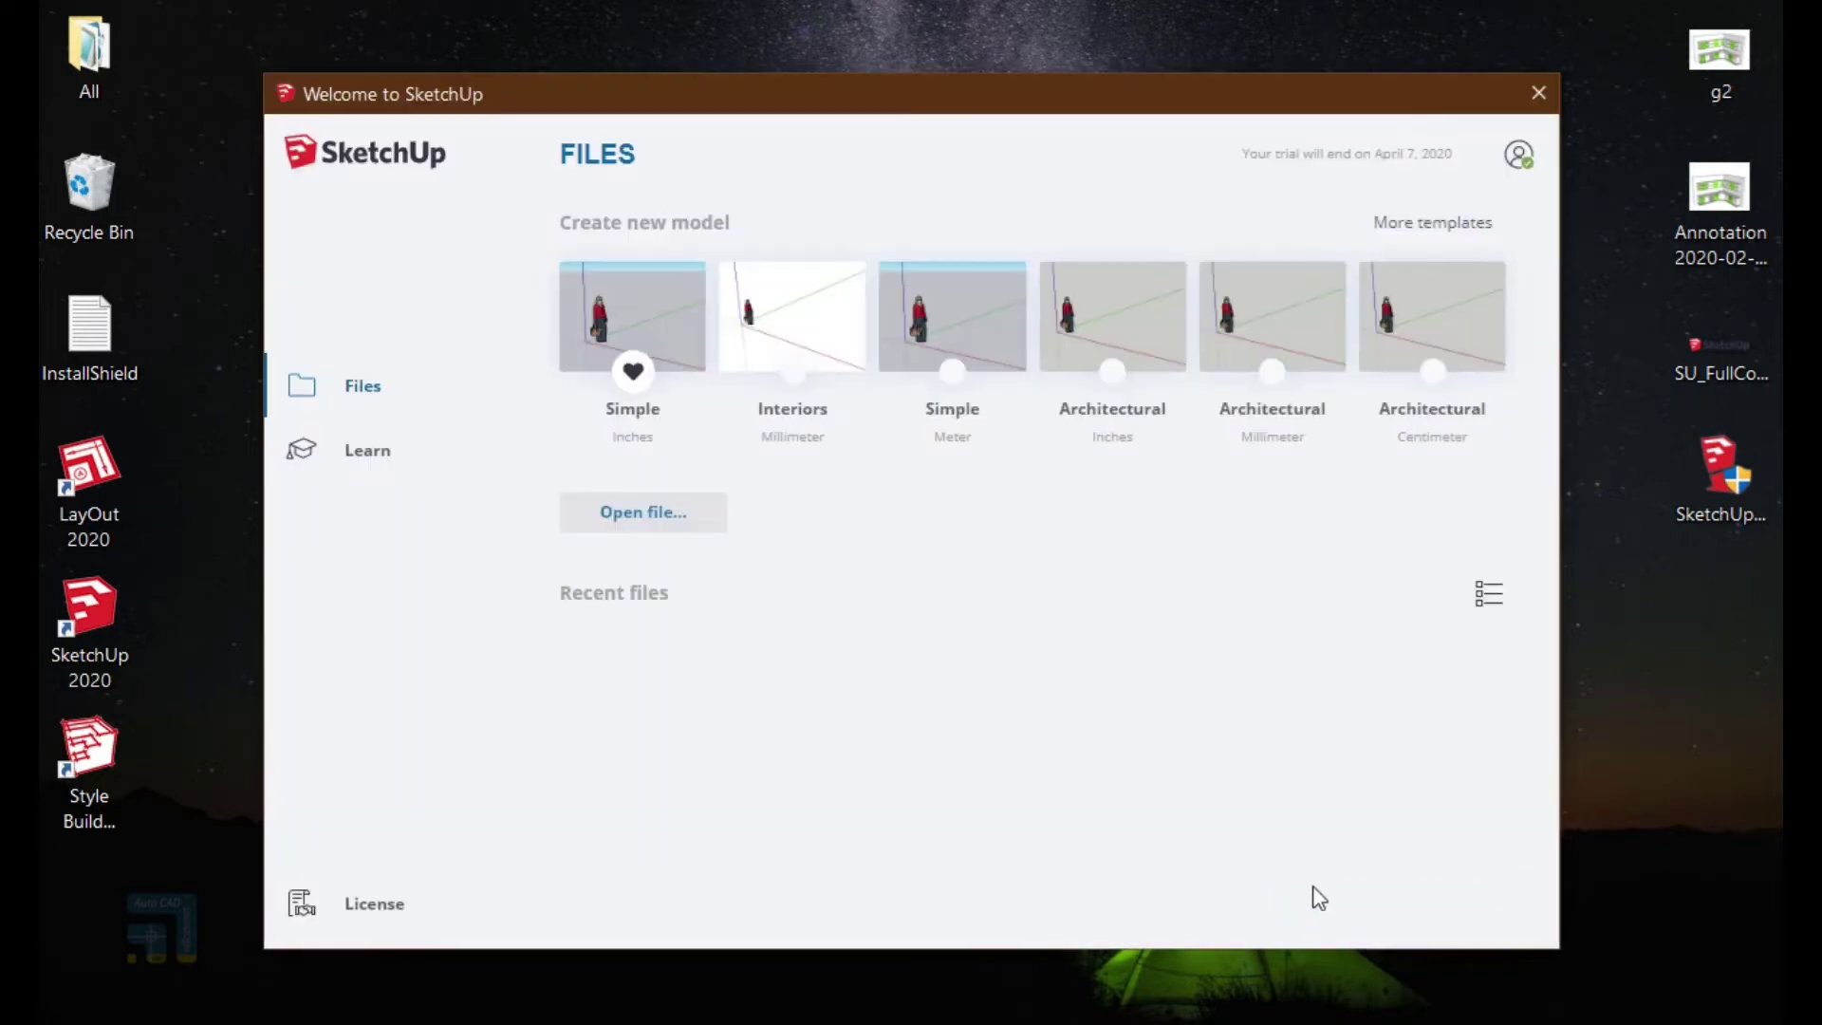
Start an Interiors-template model, float the Getting Started toolbar and undock the Default Tray.
left_click(813, 309)
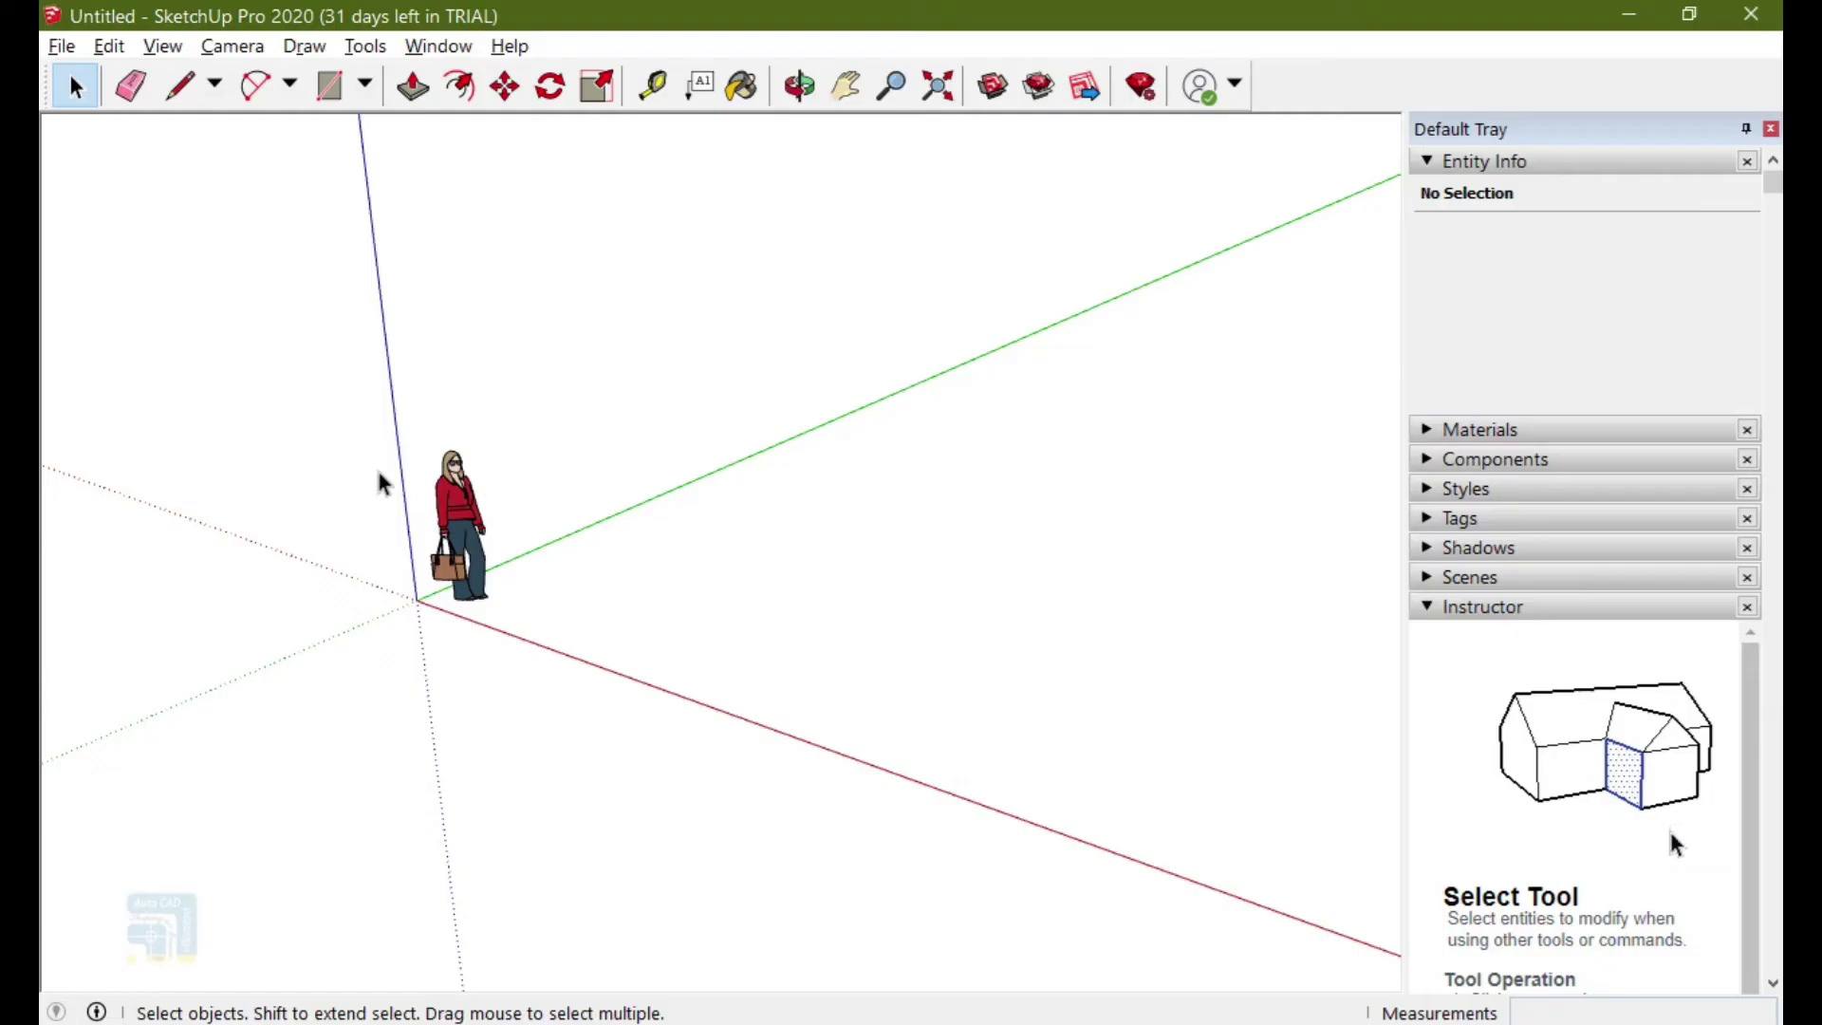
left_click_drag(47, 82, 682, 143)
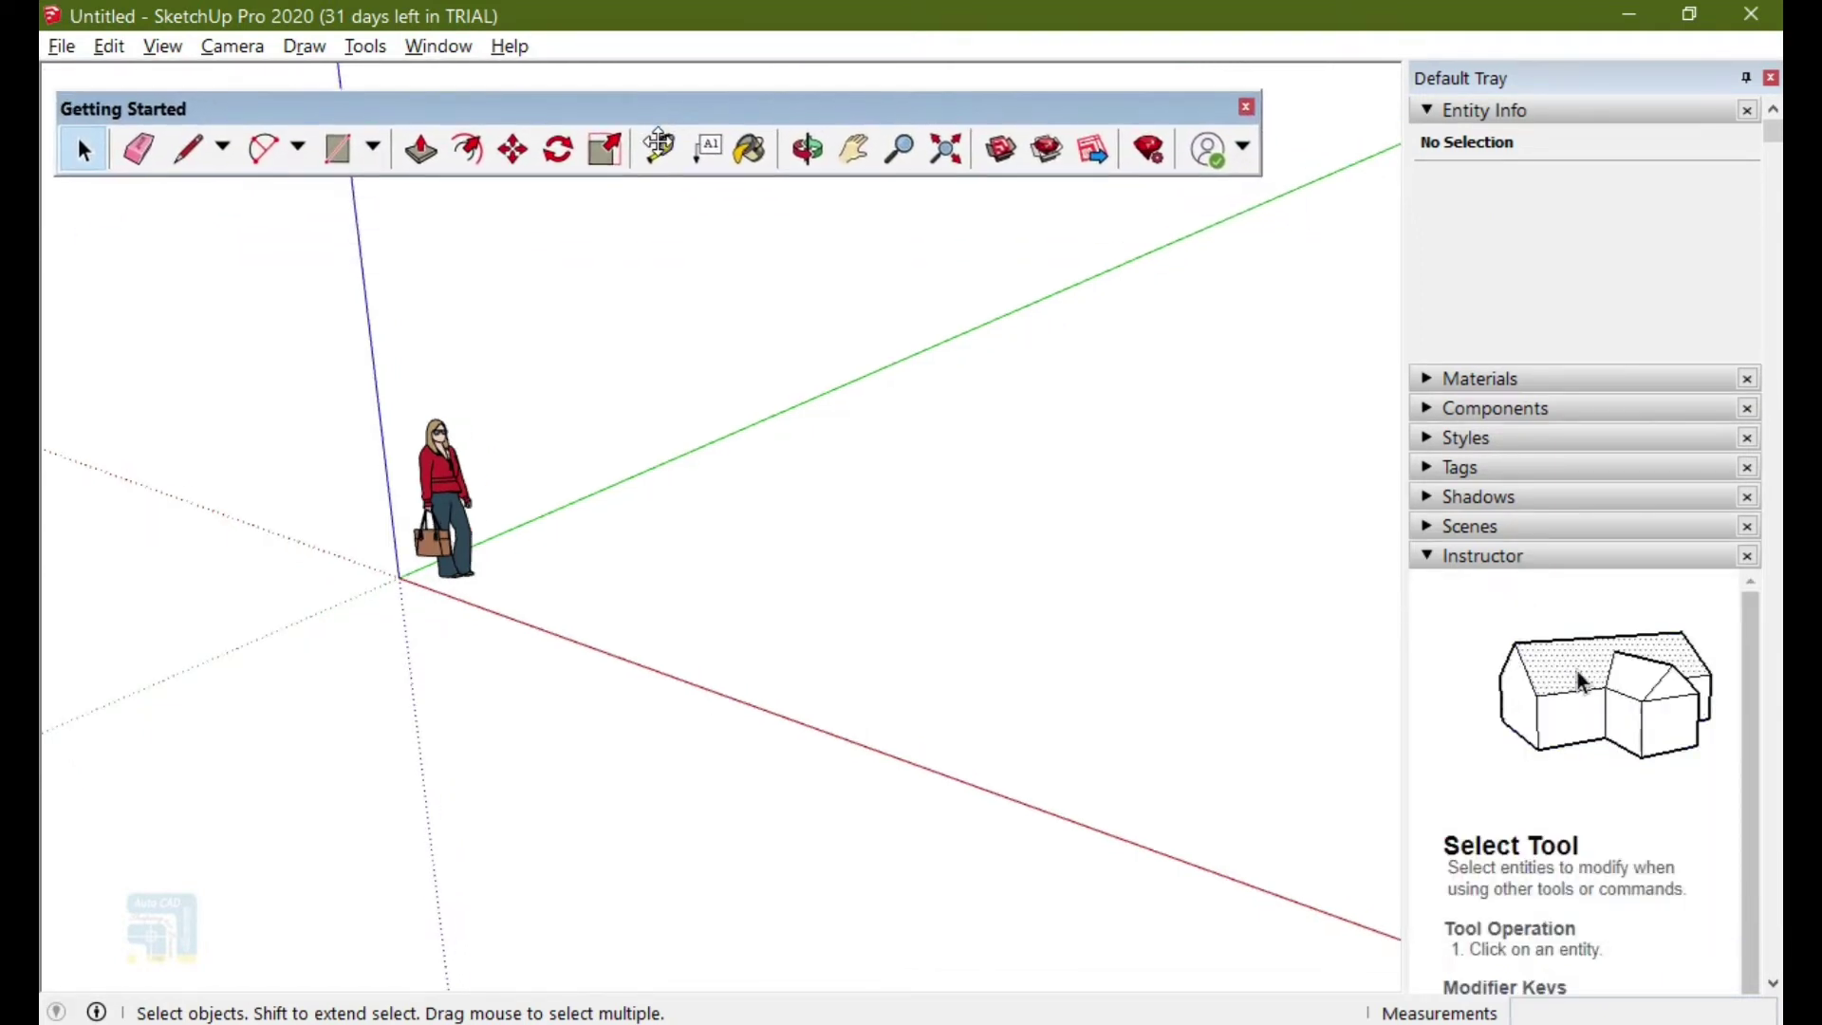
double_click(1478, 78)
Dock the Default Tray left, then top, then bottom, and shorten the tray.
mouse_move(1469, 189)
left_mouse_down()
mouse_move(1358, 180)
mouse_move(1428, 228)
mouse_move(1442, 191)
mouse_move(1384, 266)
mouse_move(504, 467)
mouse_move(82, 529)
left_mouse_up()
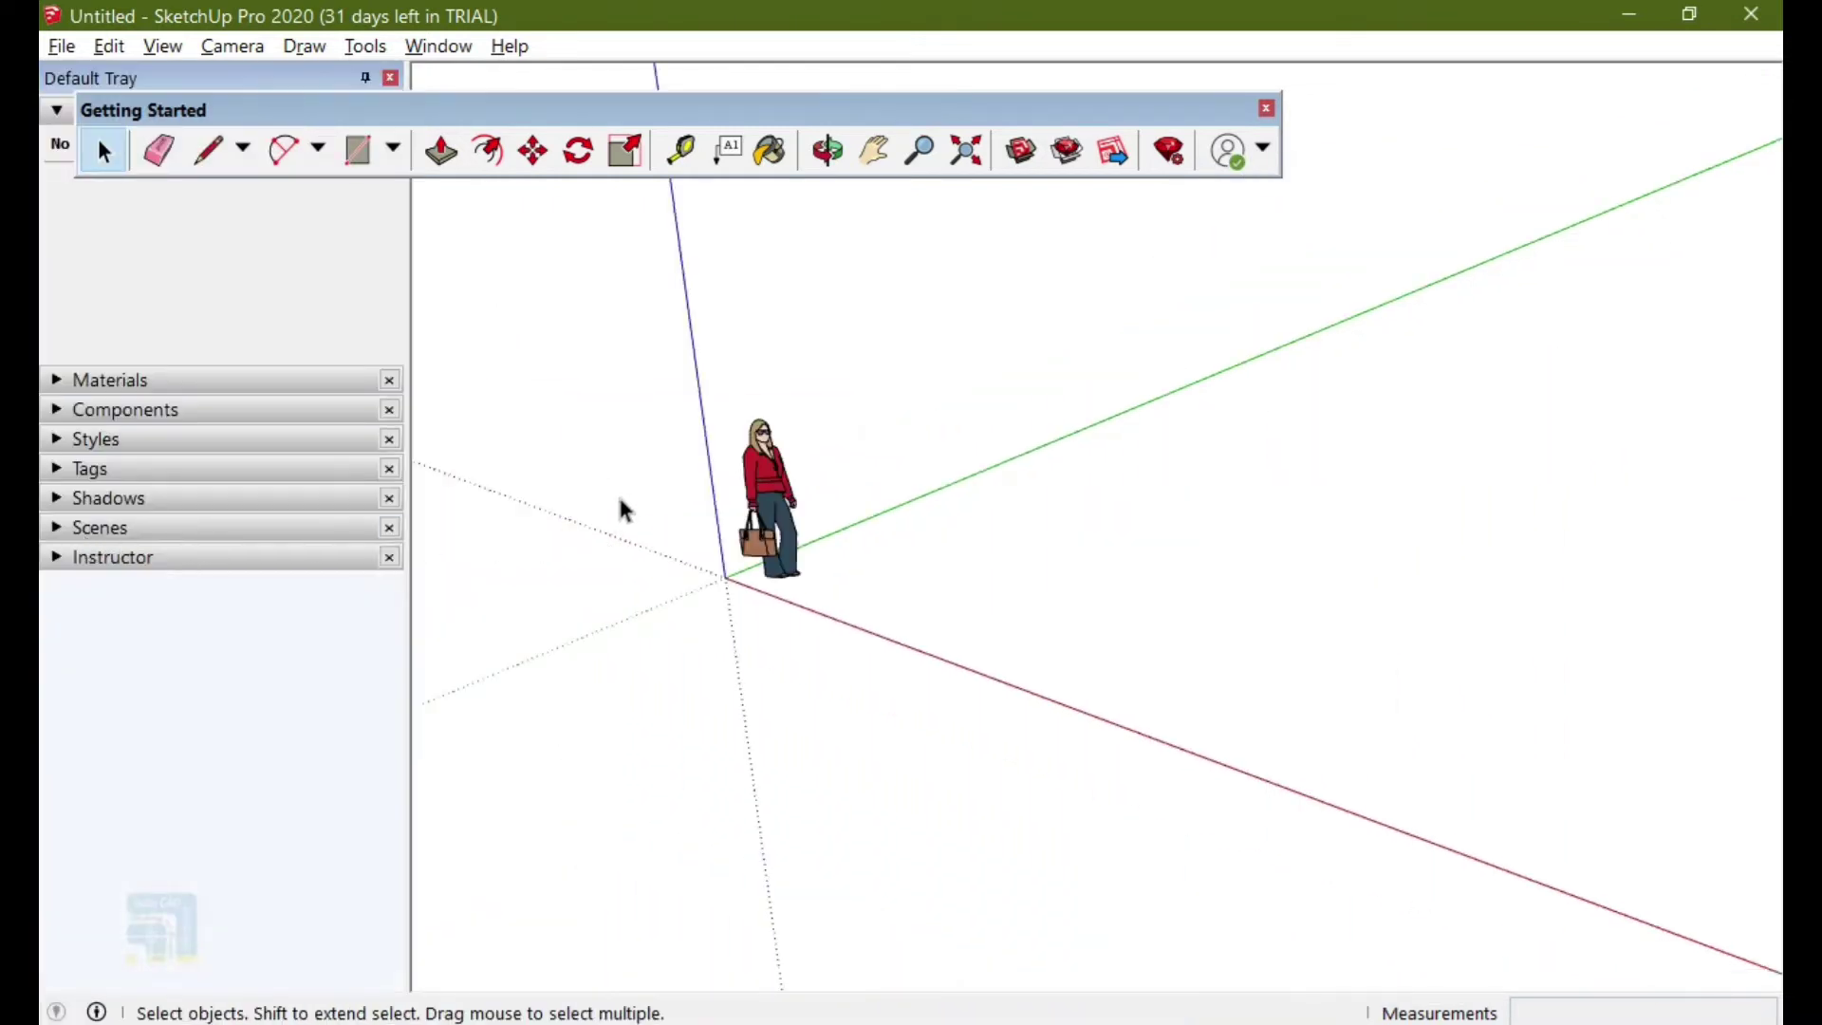
left_click_drag(262, 85, 911, 106)
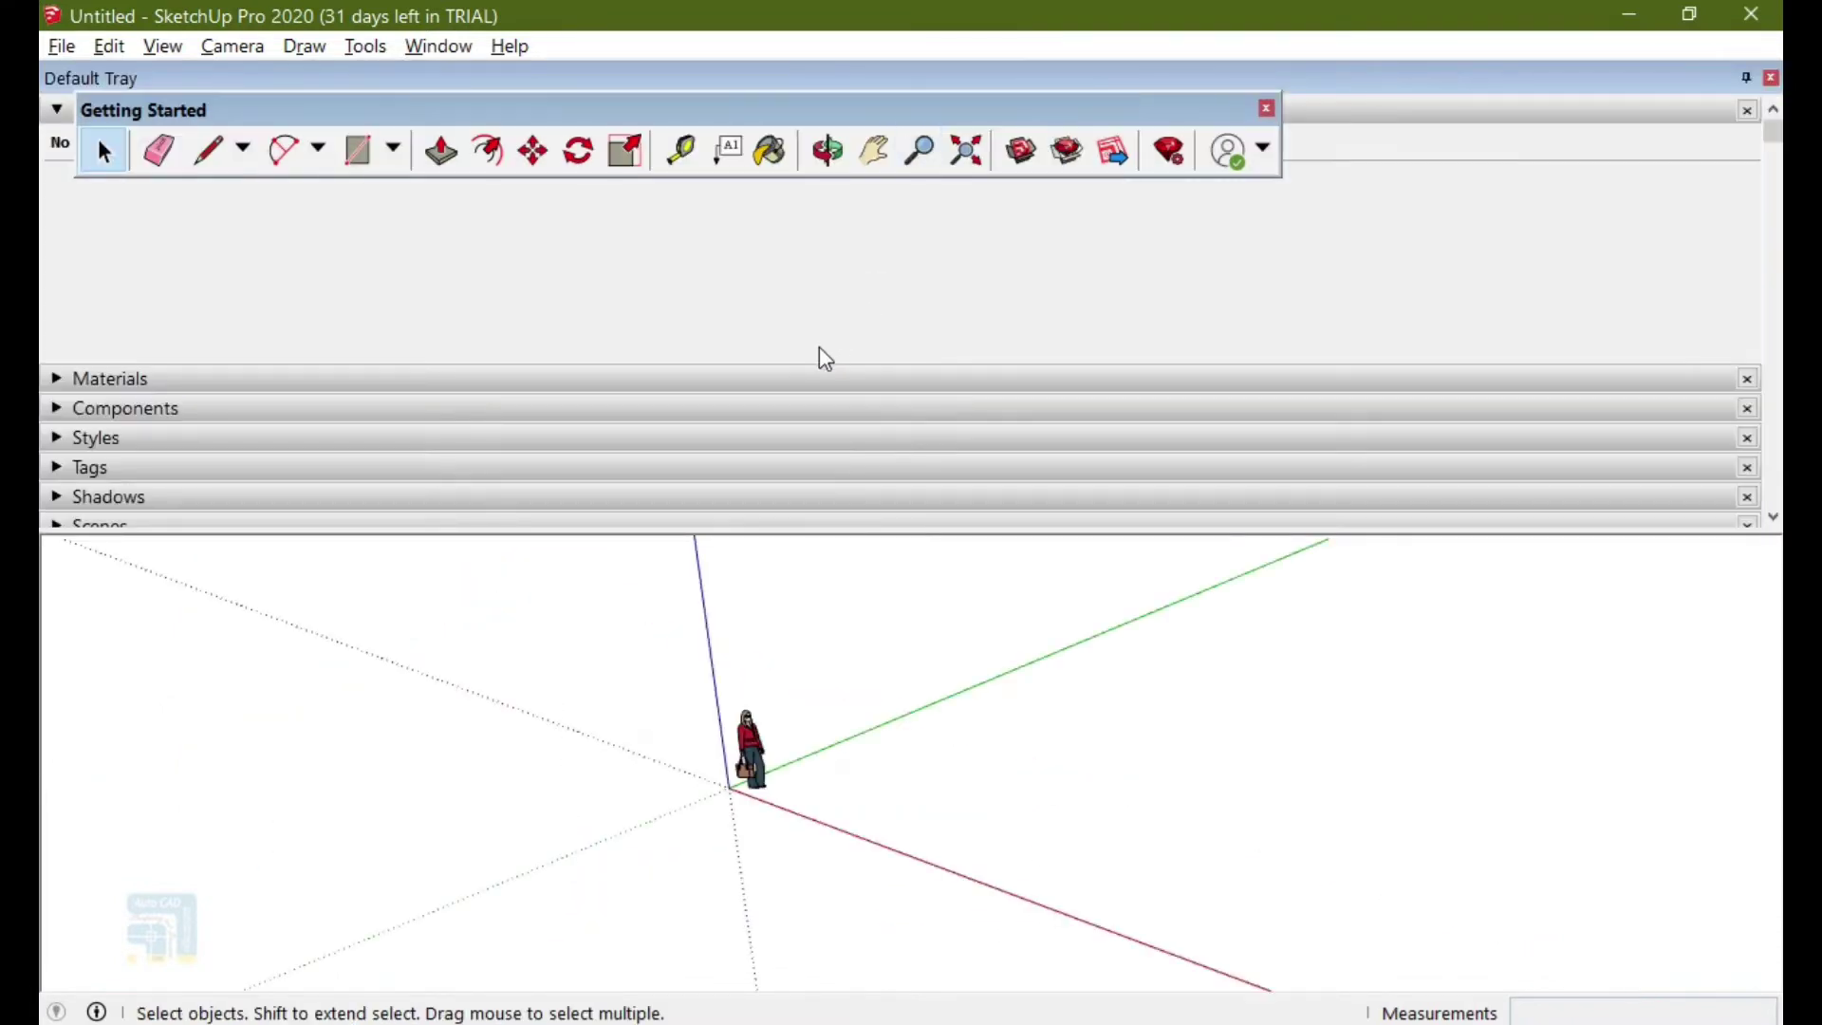
left_click_drag(774, 88, 925, 968)
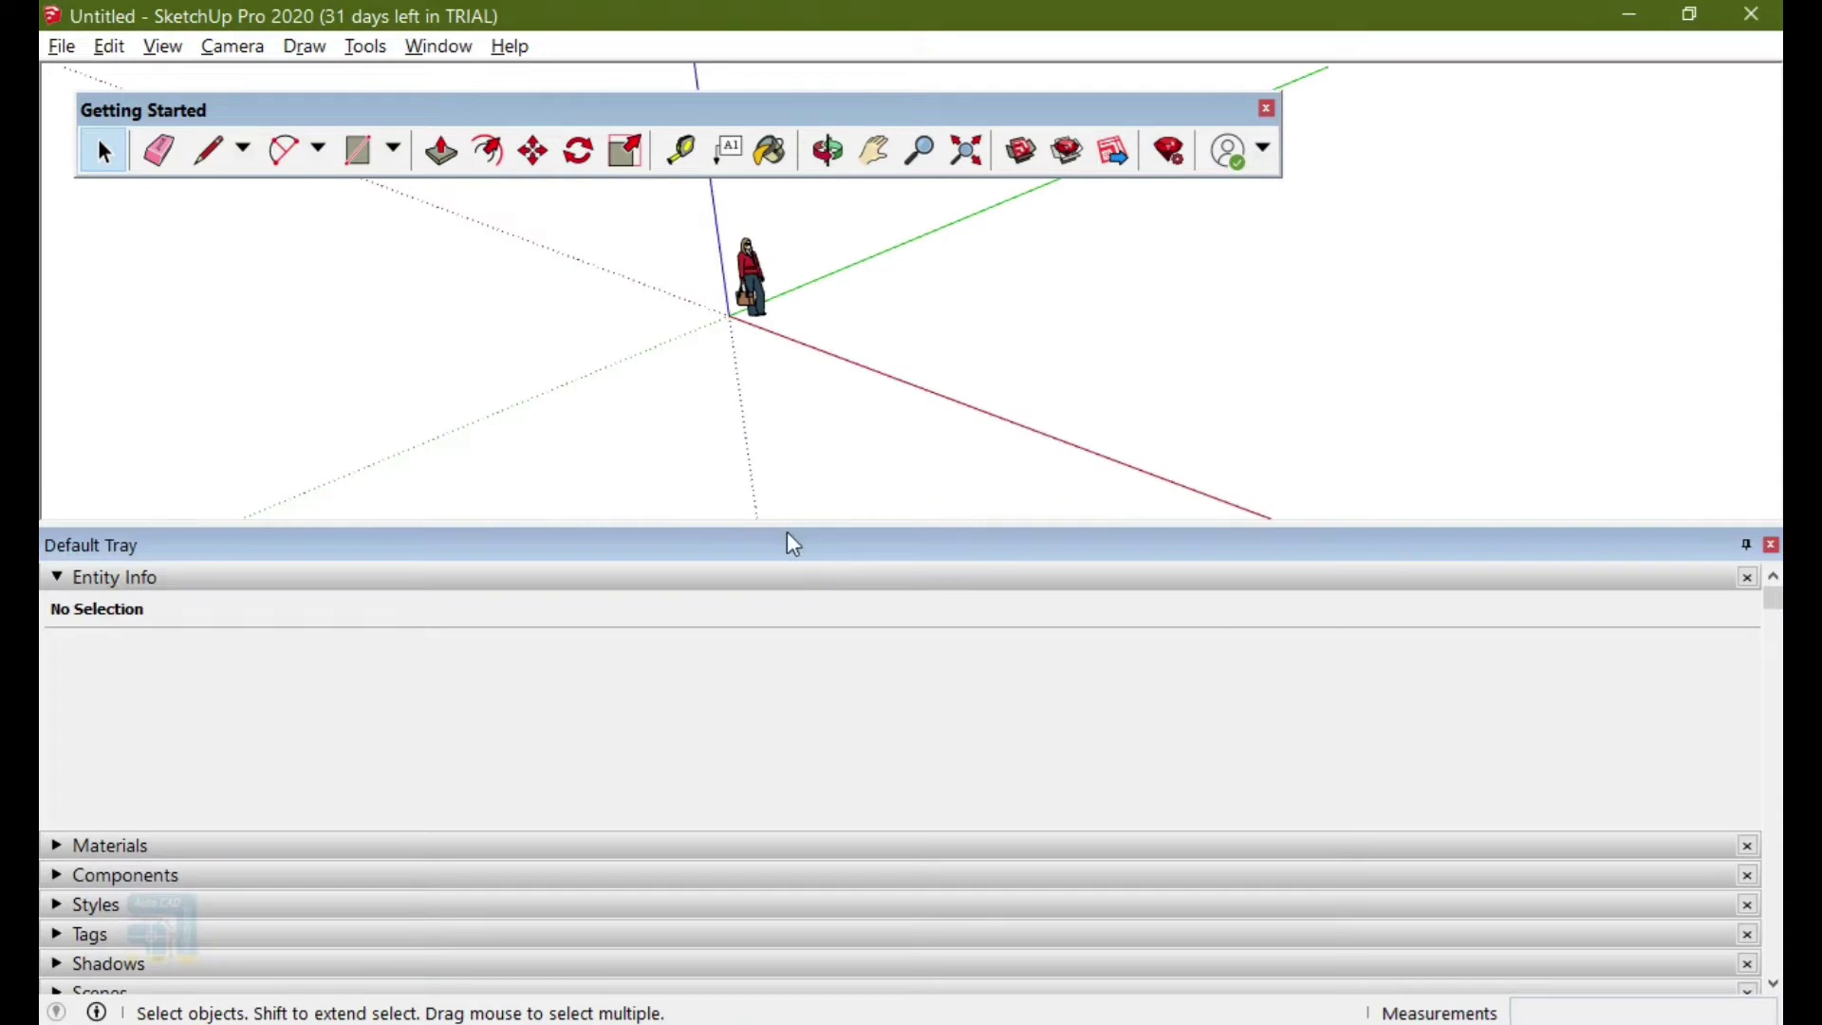
mouse_move(789, 523)
left_mouse_down()
mouse_move(788, 769)
mouse_move(801, 714)
mouse_move(1065, 272)
mouse_move(1090, 306)
mouse_move(1358, 301)
mouse_move(1752, 531)
left_mouse_up()
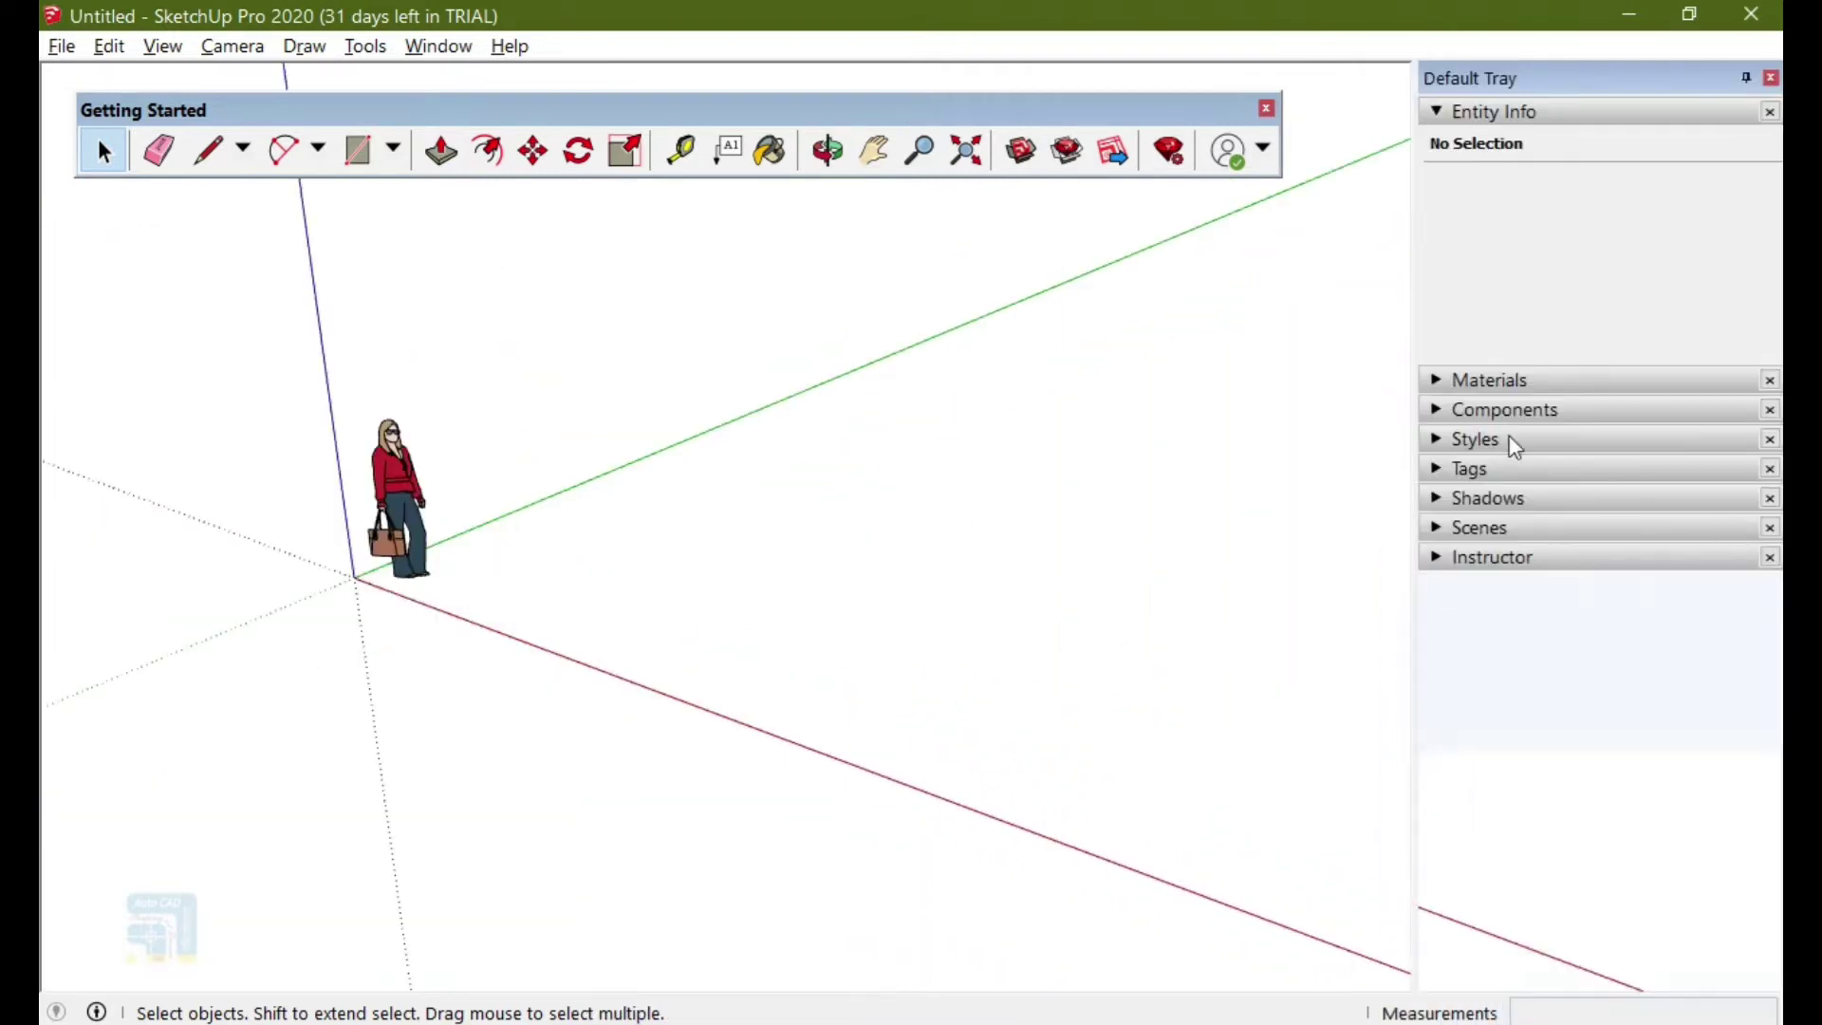
left_click(1675, 19)
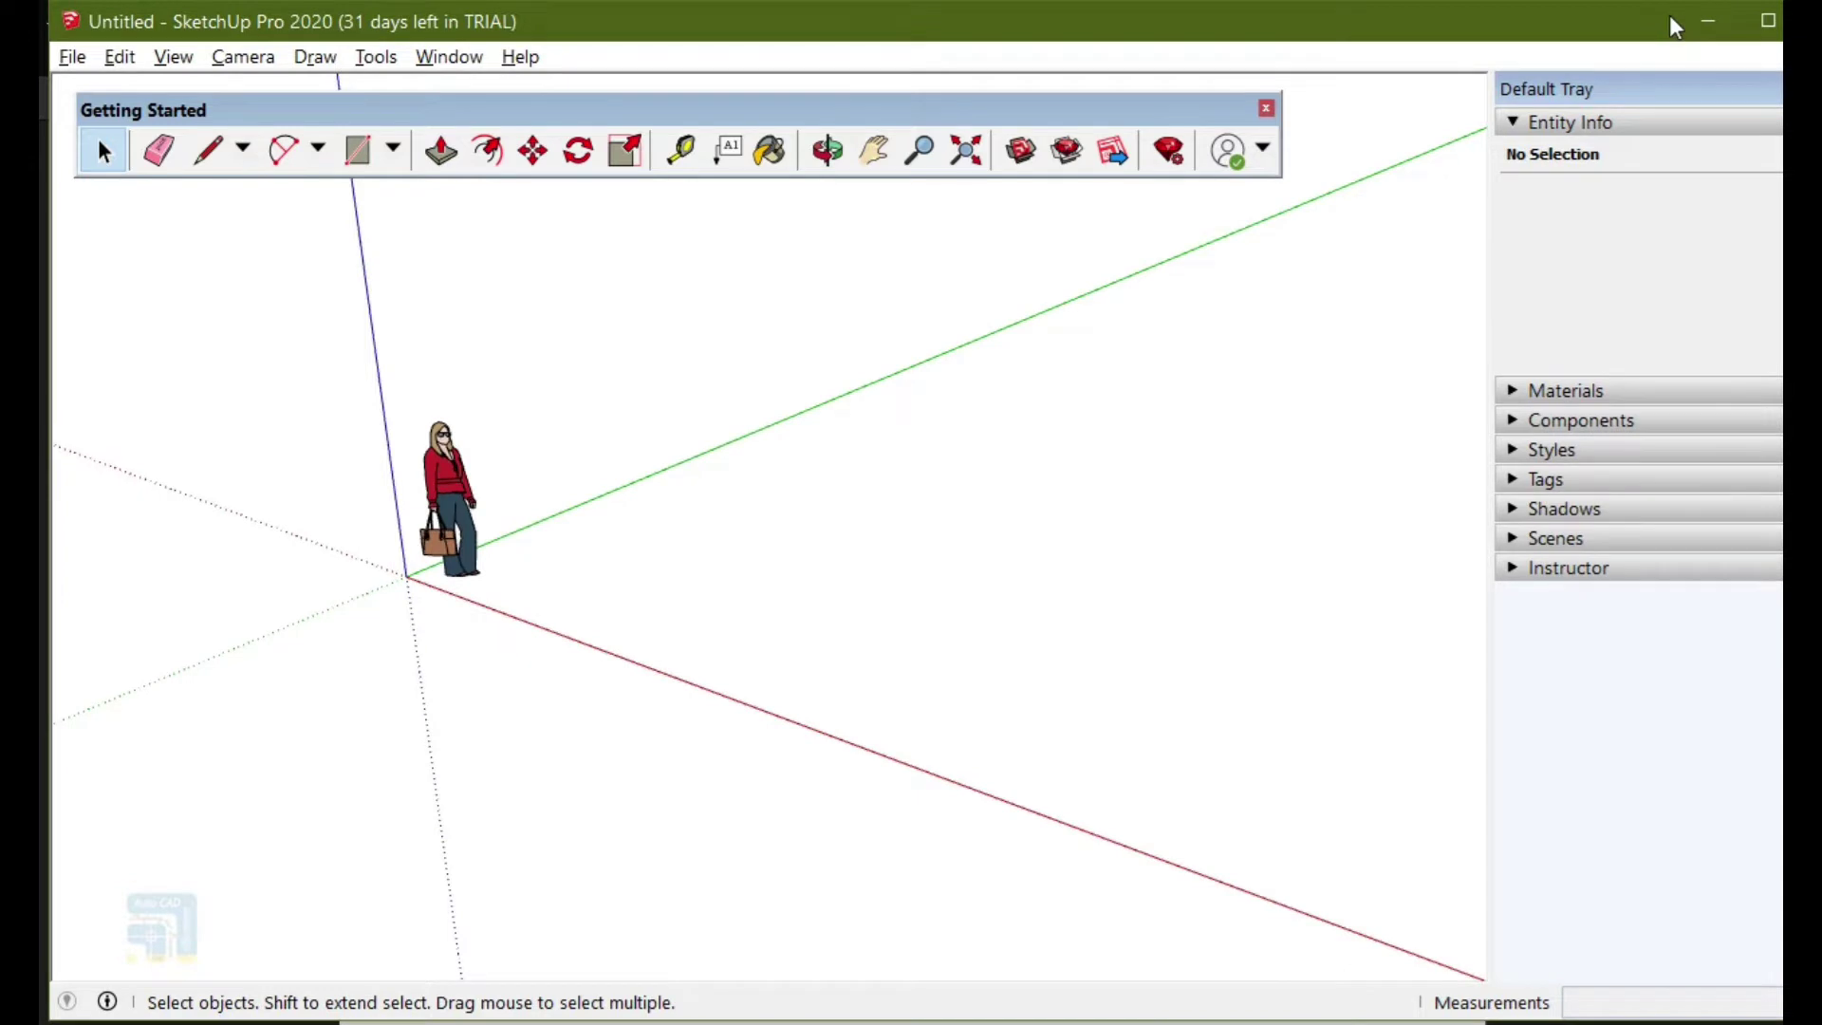
Maximize the window and turn on the Advanced Camera Tools through Measurements toolbars.
double_click(1675, 23)
right_click(1261, 136)
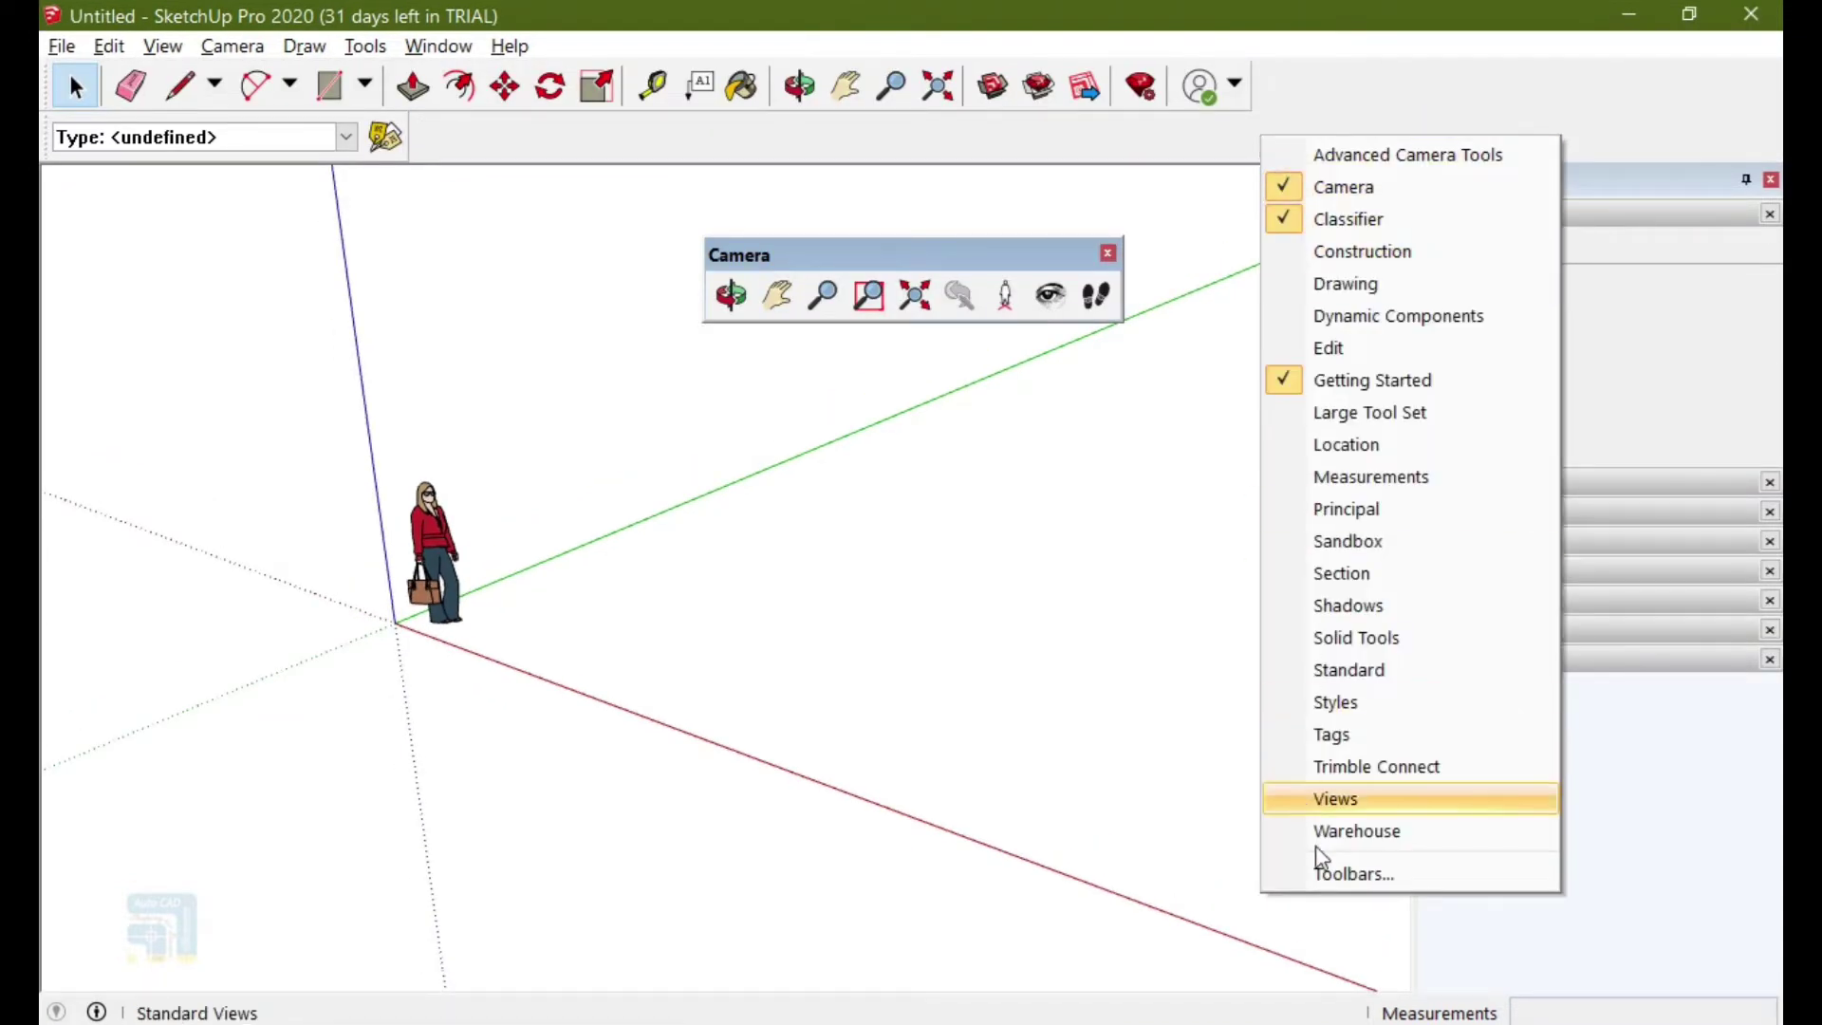
left_click(1328, 878)
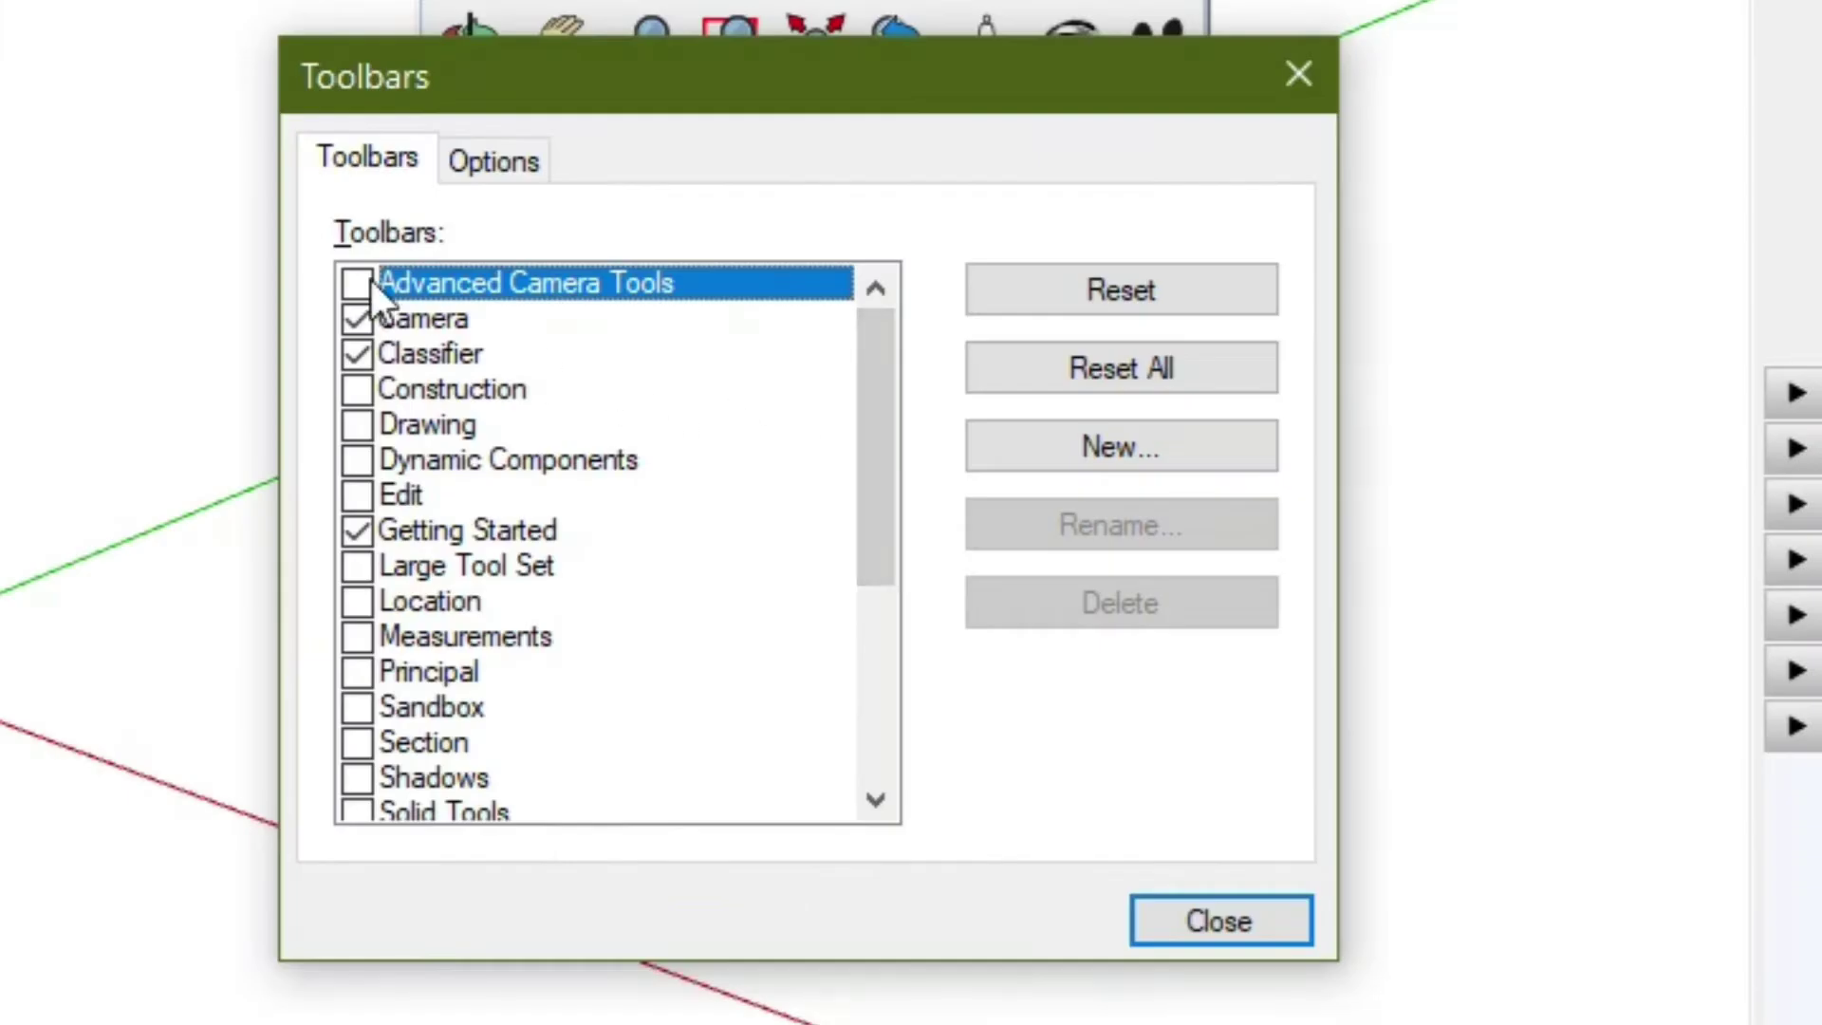
left_click(671, 422)
left_click(671, 479)
left_click(671, 498)
left_click(356, 461)
left_click(356, 495)
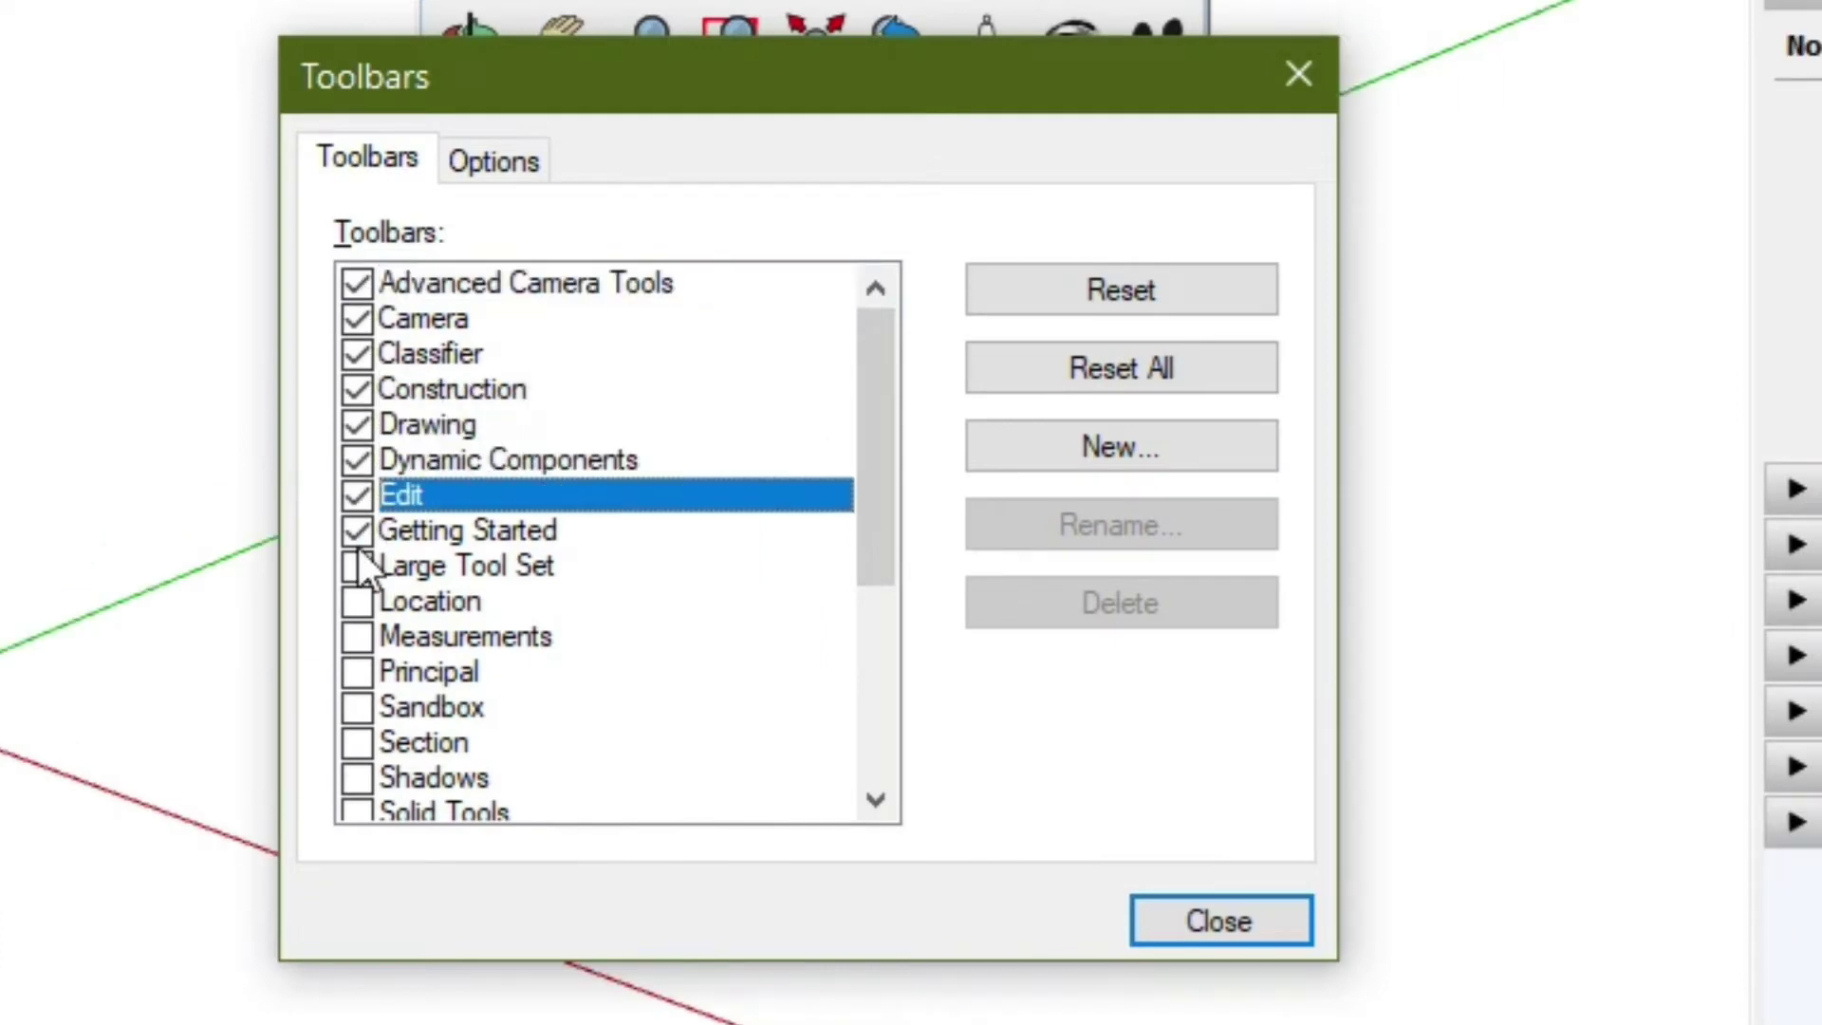
left_click(357, 566)
left_click(357, 601)
left_click(357, 636)
Turn on the Principal through Warehouse toolbars and close the Toolbars dialog.
left_click(357, 671)
left_click(357, 707)
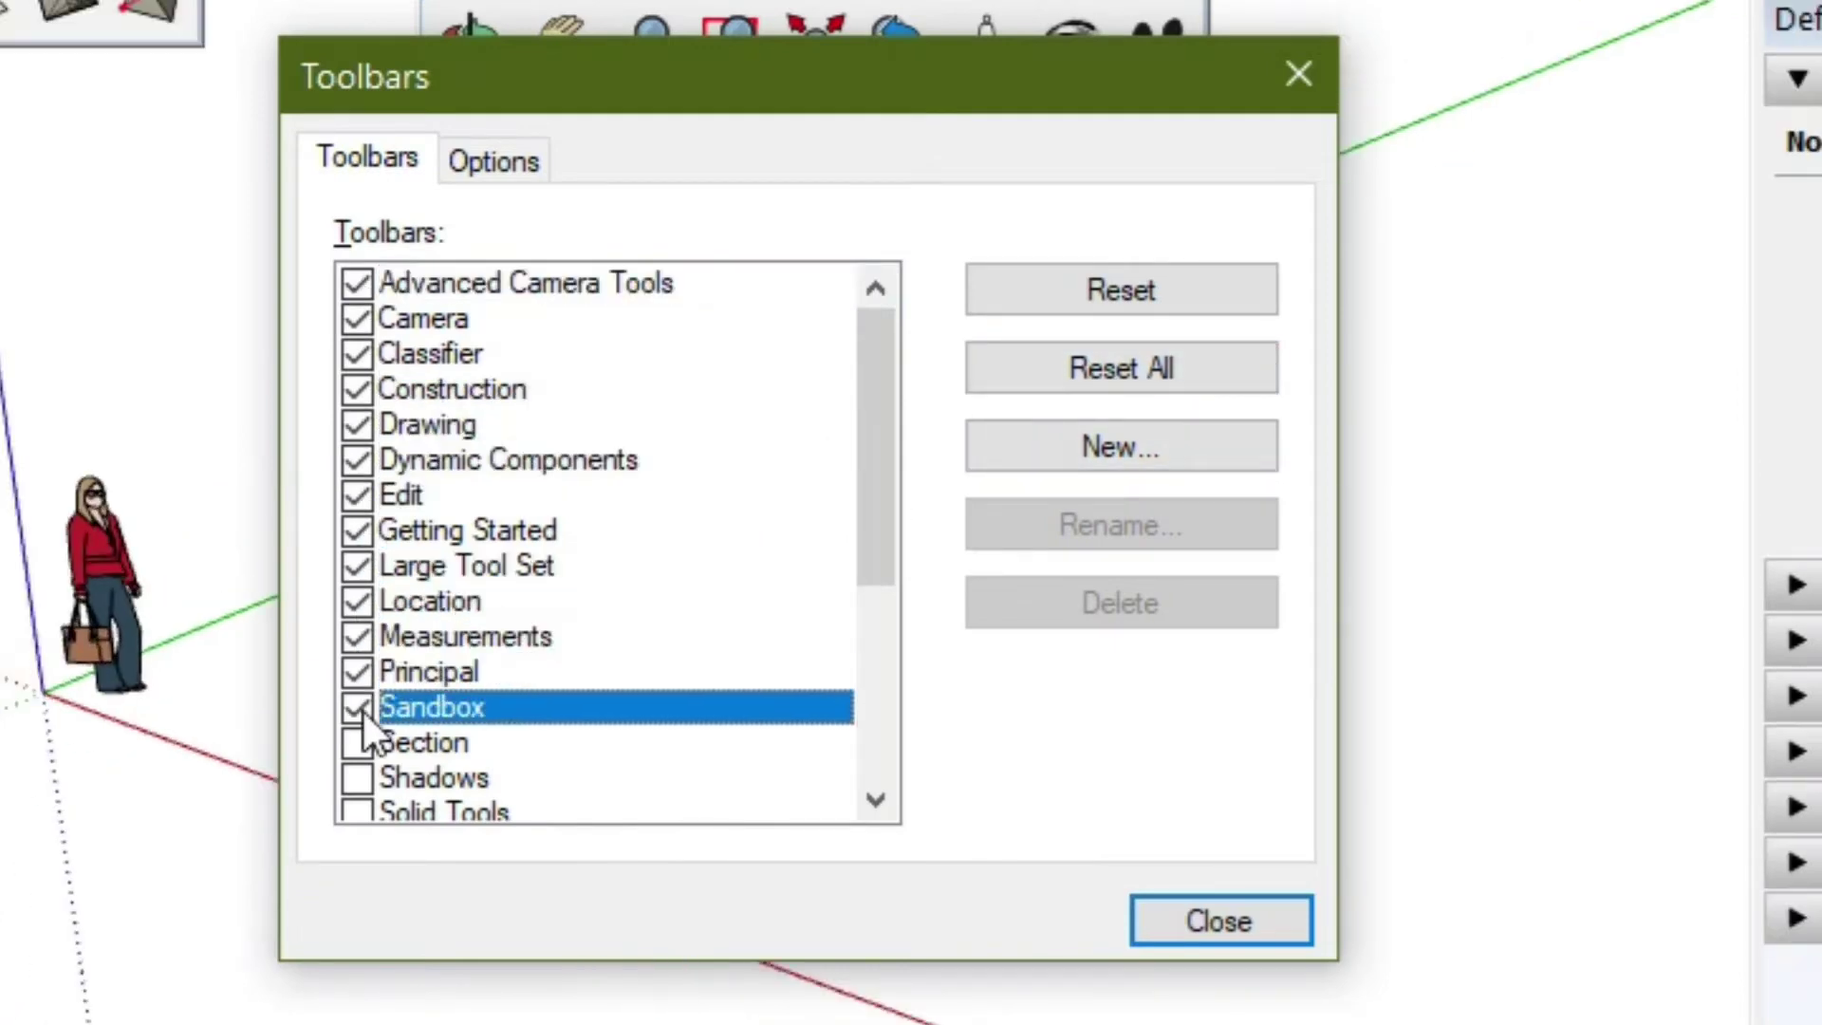
left_click(356, 743)
left_click(357, 778)
left_click(357, 566)
left_click(357, 601)
left_click(357, 635)
left_click(357, 671)
left_click(357, 707)
left_click(357, 742)
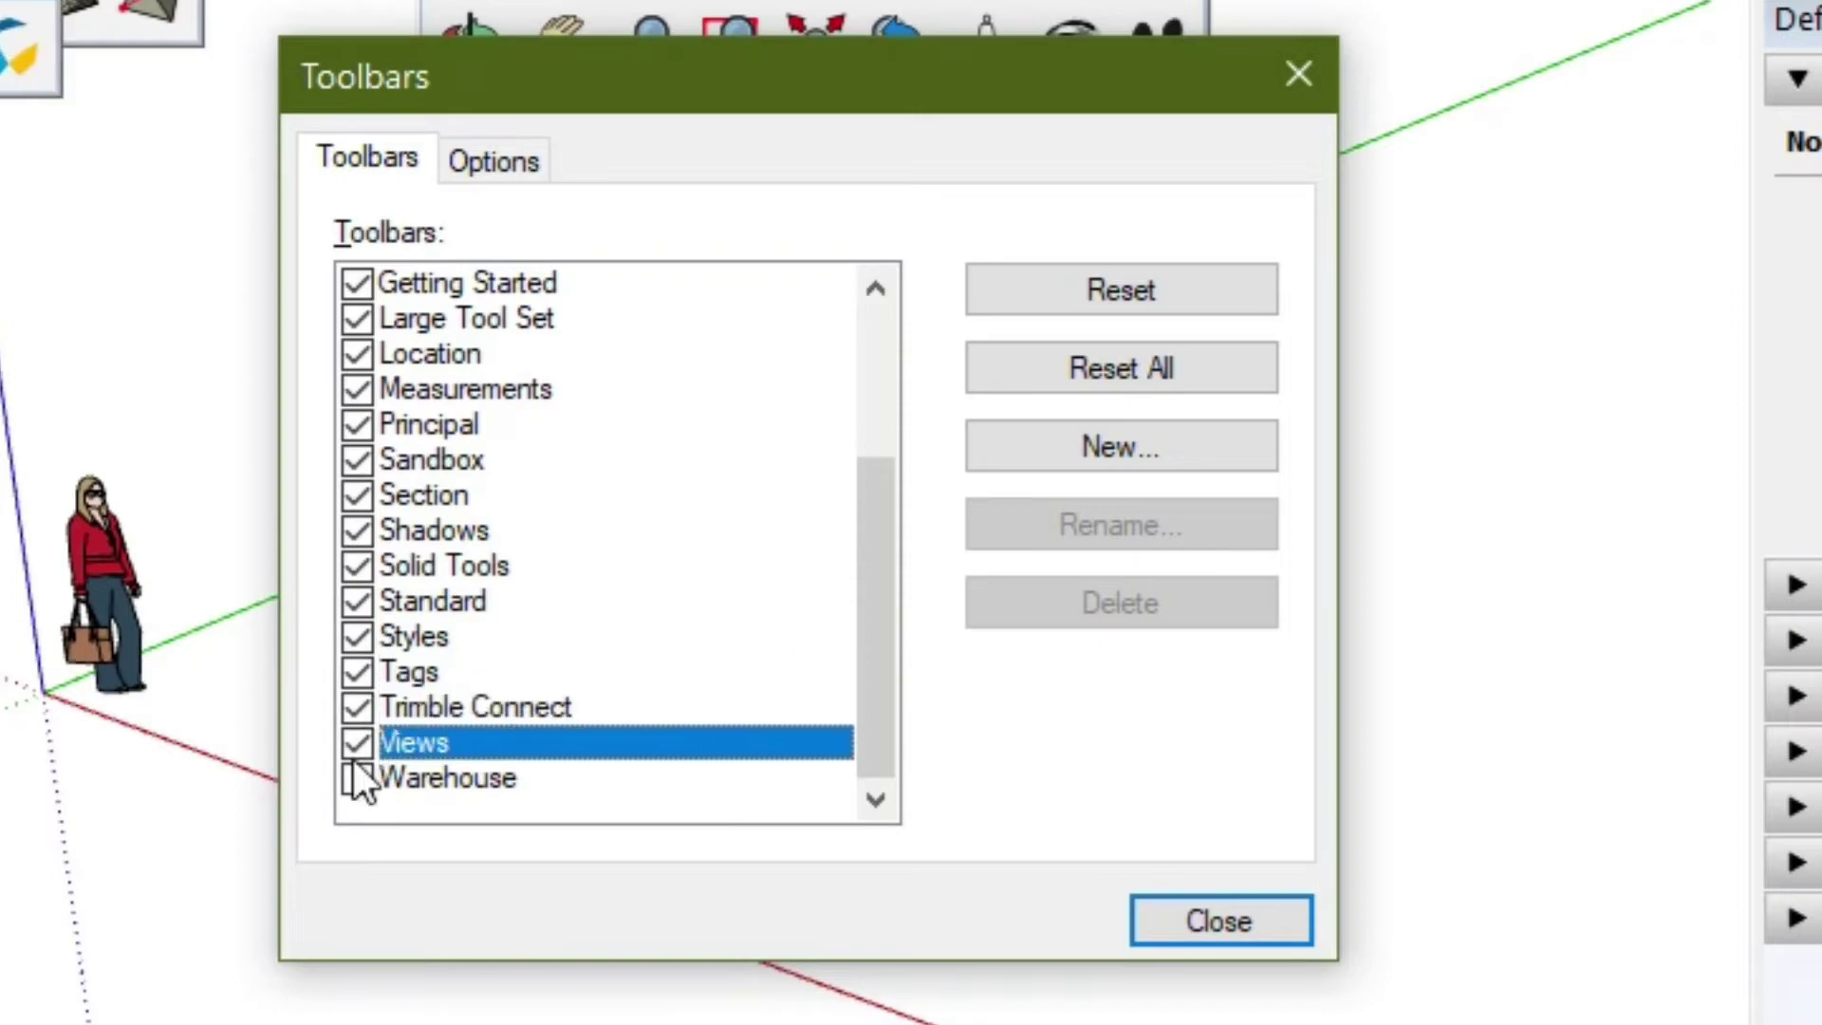
left_click(357, 777)
left_click(1201, 916)
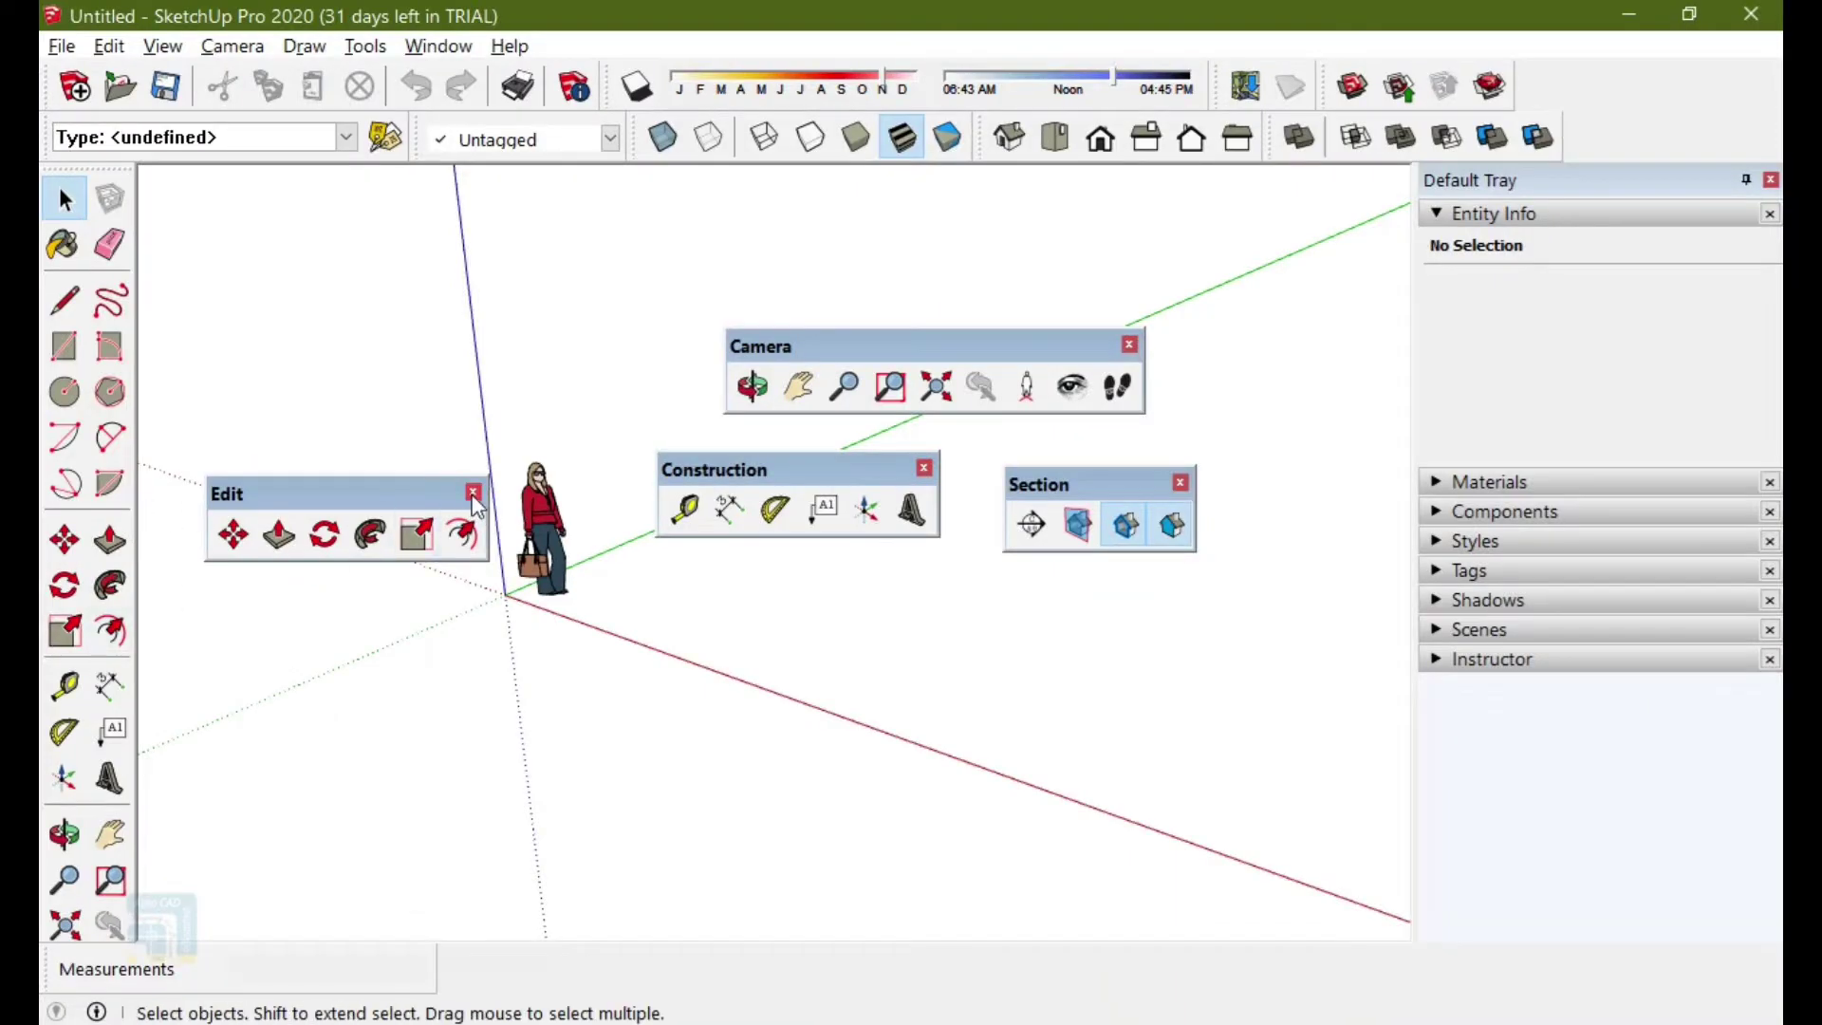
Close the Edit and Construction toolbars, move Camera down-left, and dock Section in row two.
left_click(473, 494)
left_click_drag(765, 472, 350, 644)
left_click(510, 642)
left_click_drag(806, 345, 313, 762)
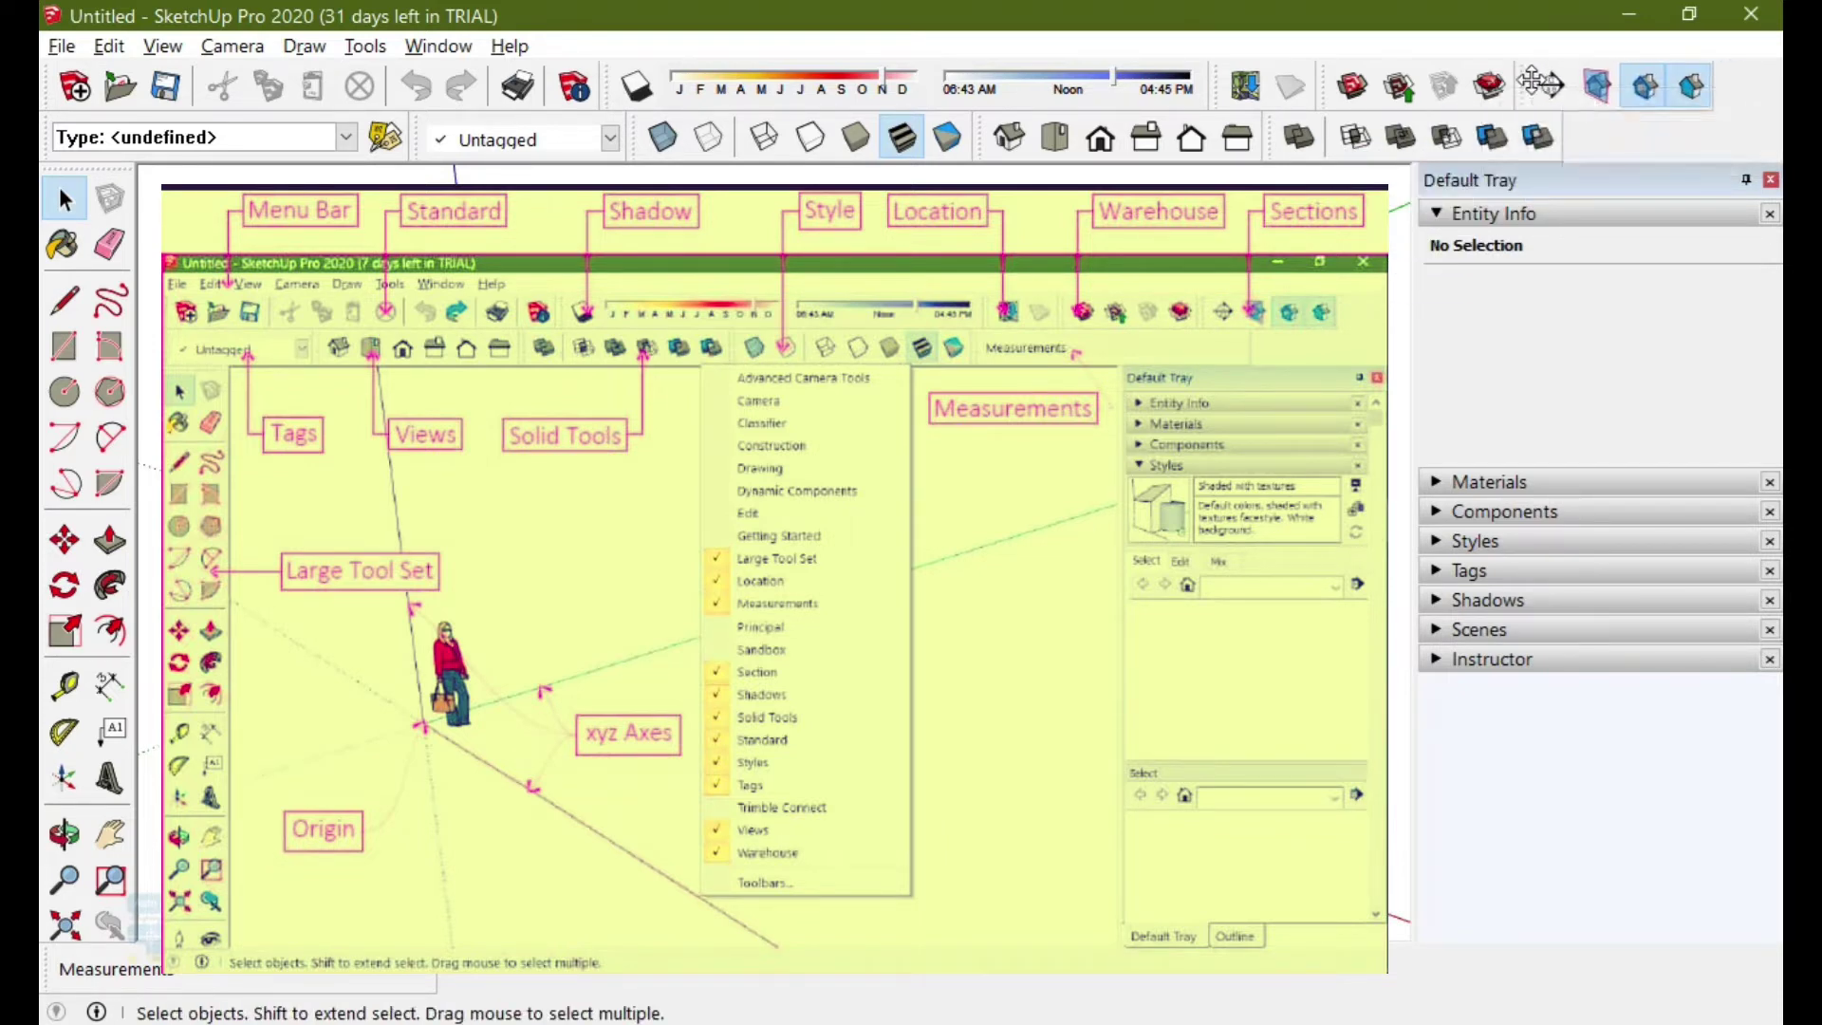
left_click_drag(1537, 80, 669, 122)
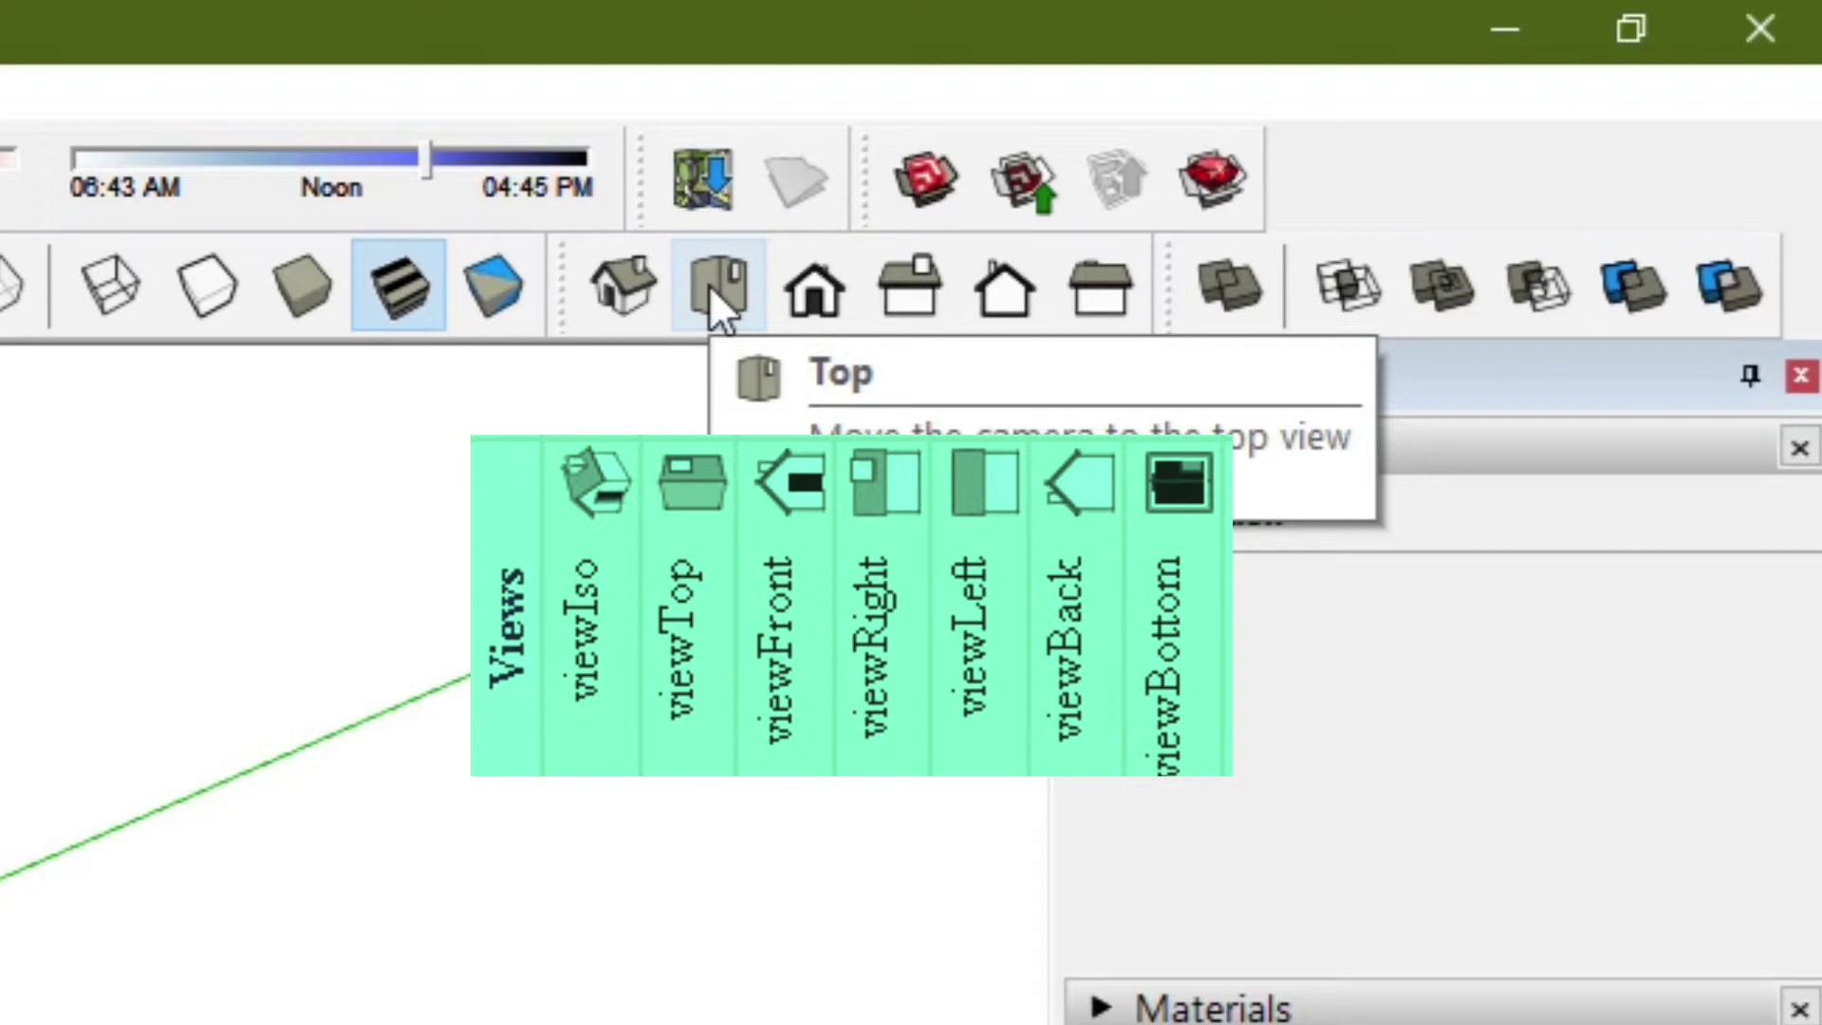
Switch the camera to Top view, then Iso, then back to Top.
left_click(709, 284)
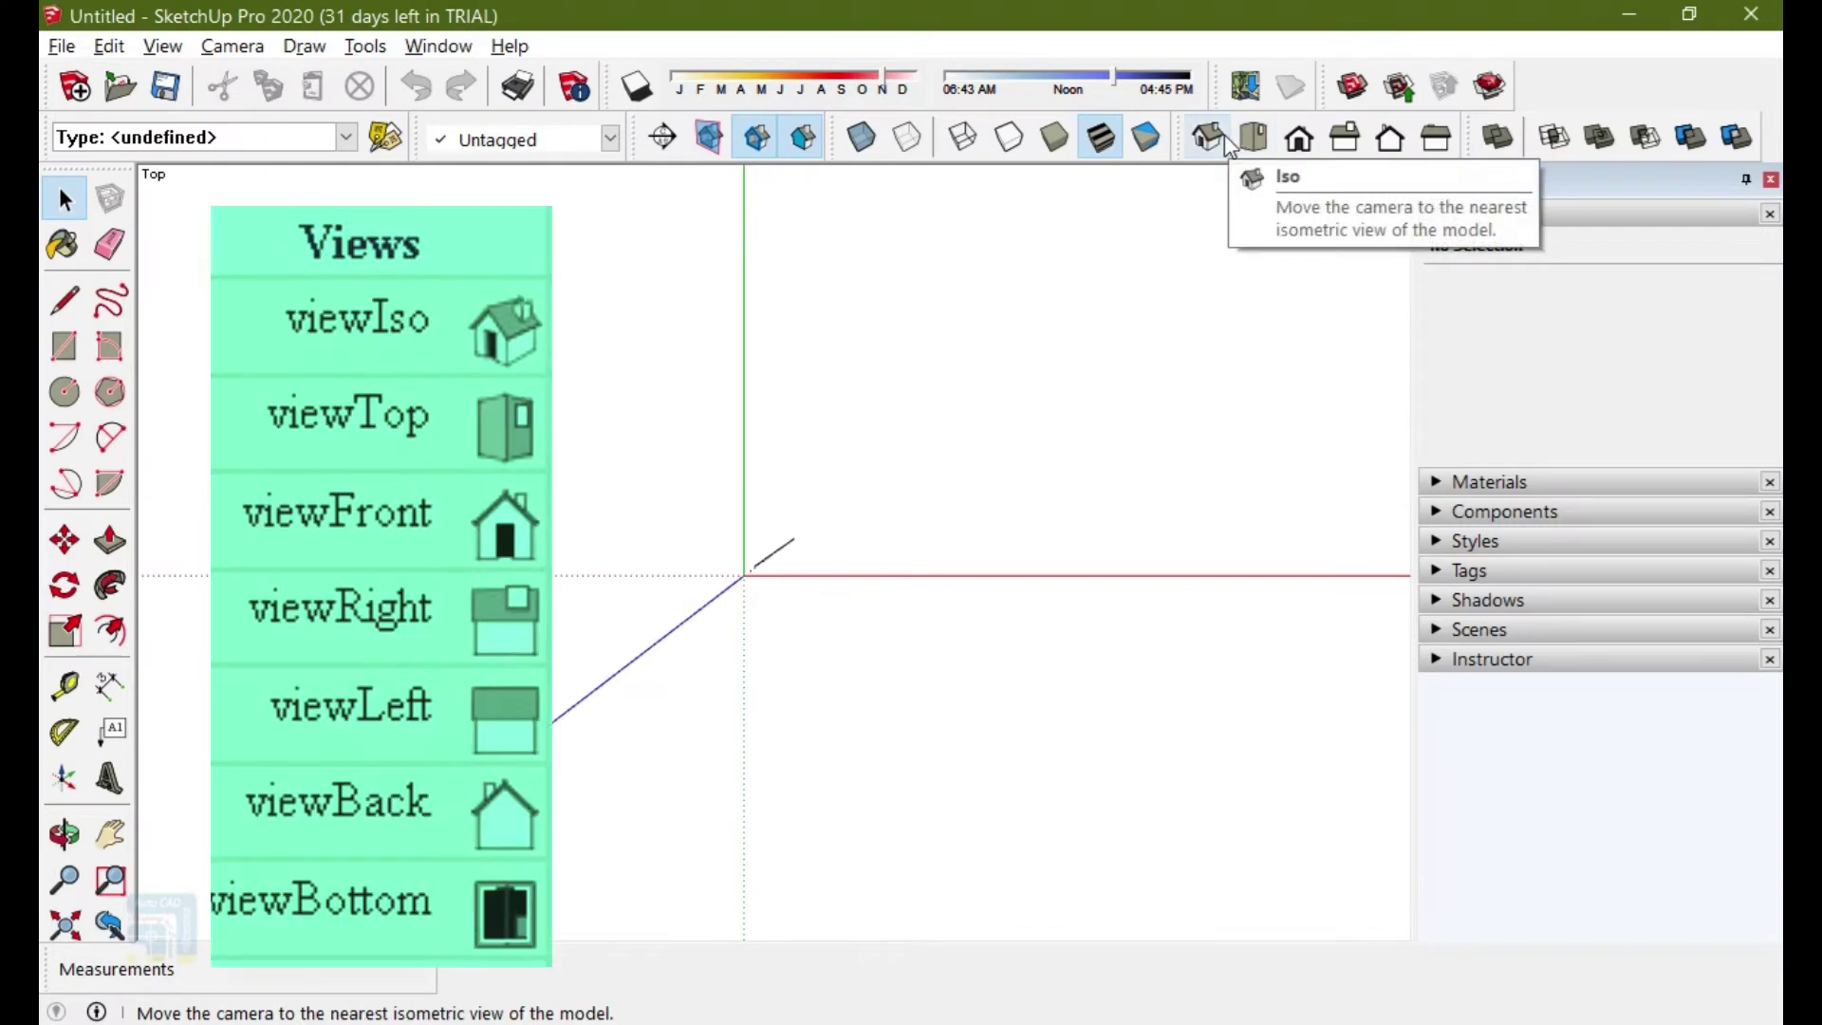
left_click(1211, 138)
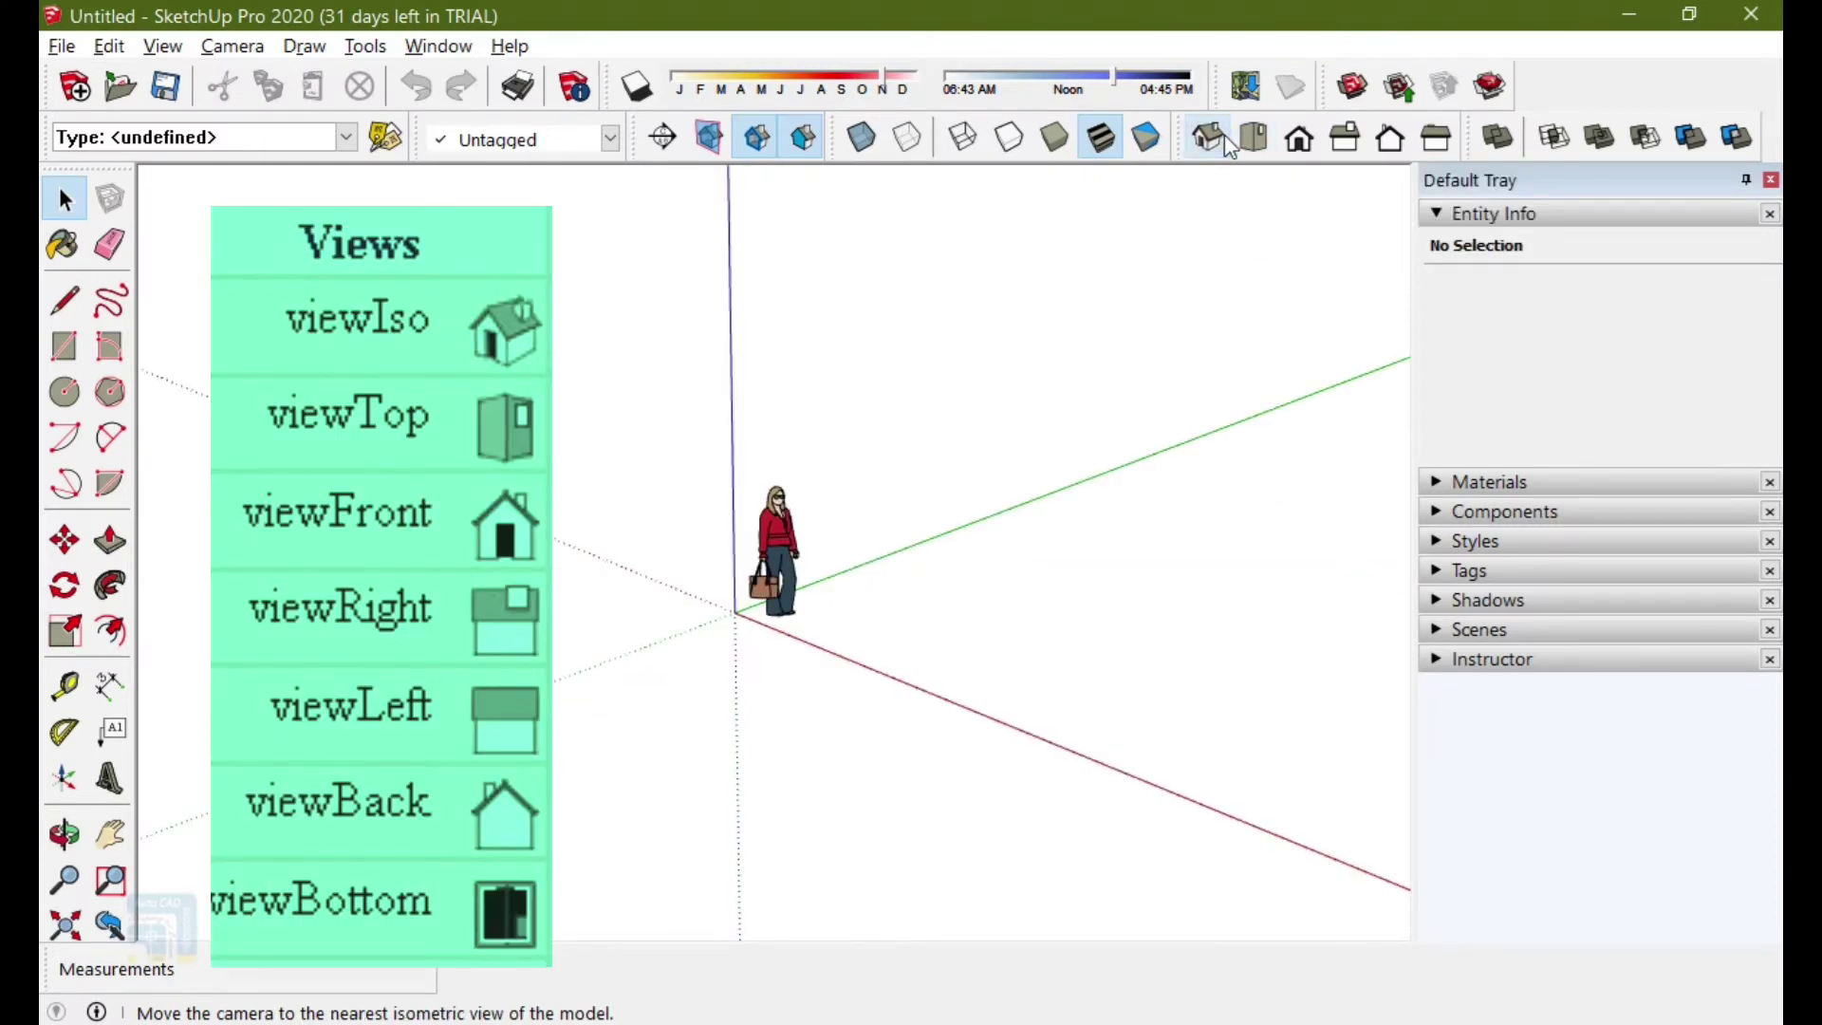
left_click(1251, 142)
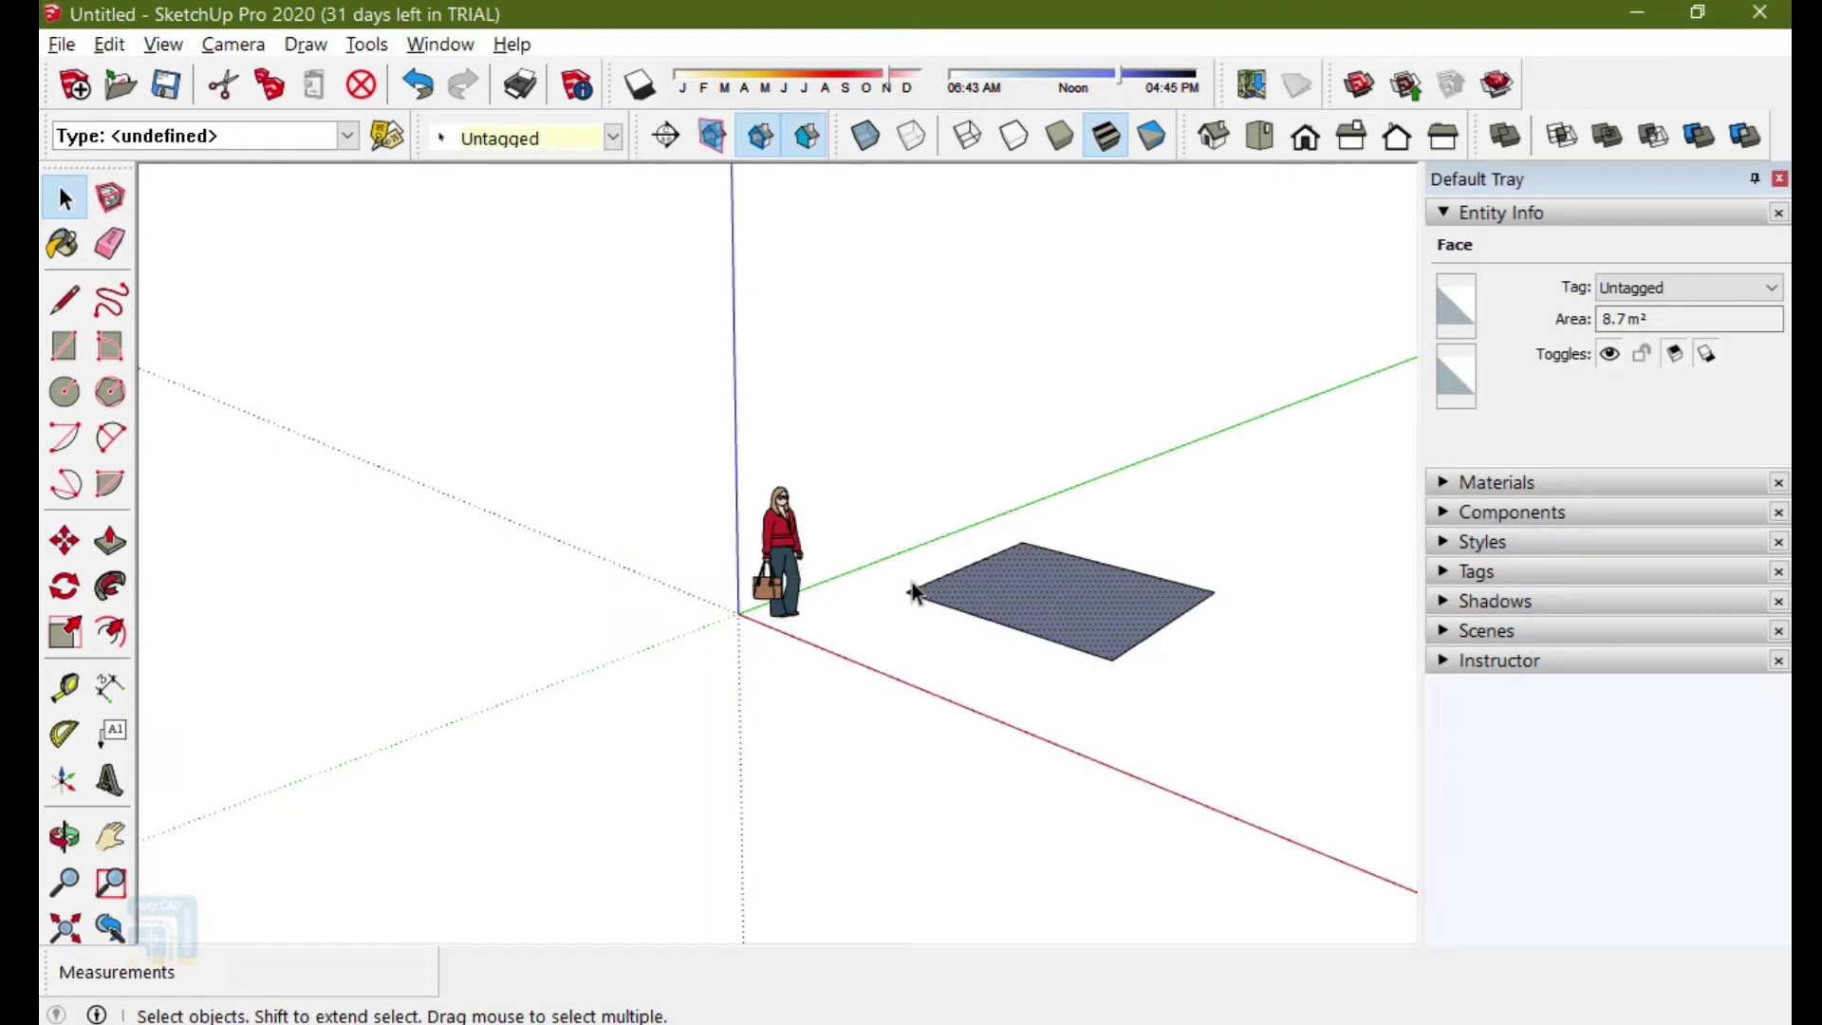
Orbit around the scale figure and flat rectangle, then return to the Select tool.
key("o")
left_click_drag(915, 643, 398, 728)
key("space")
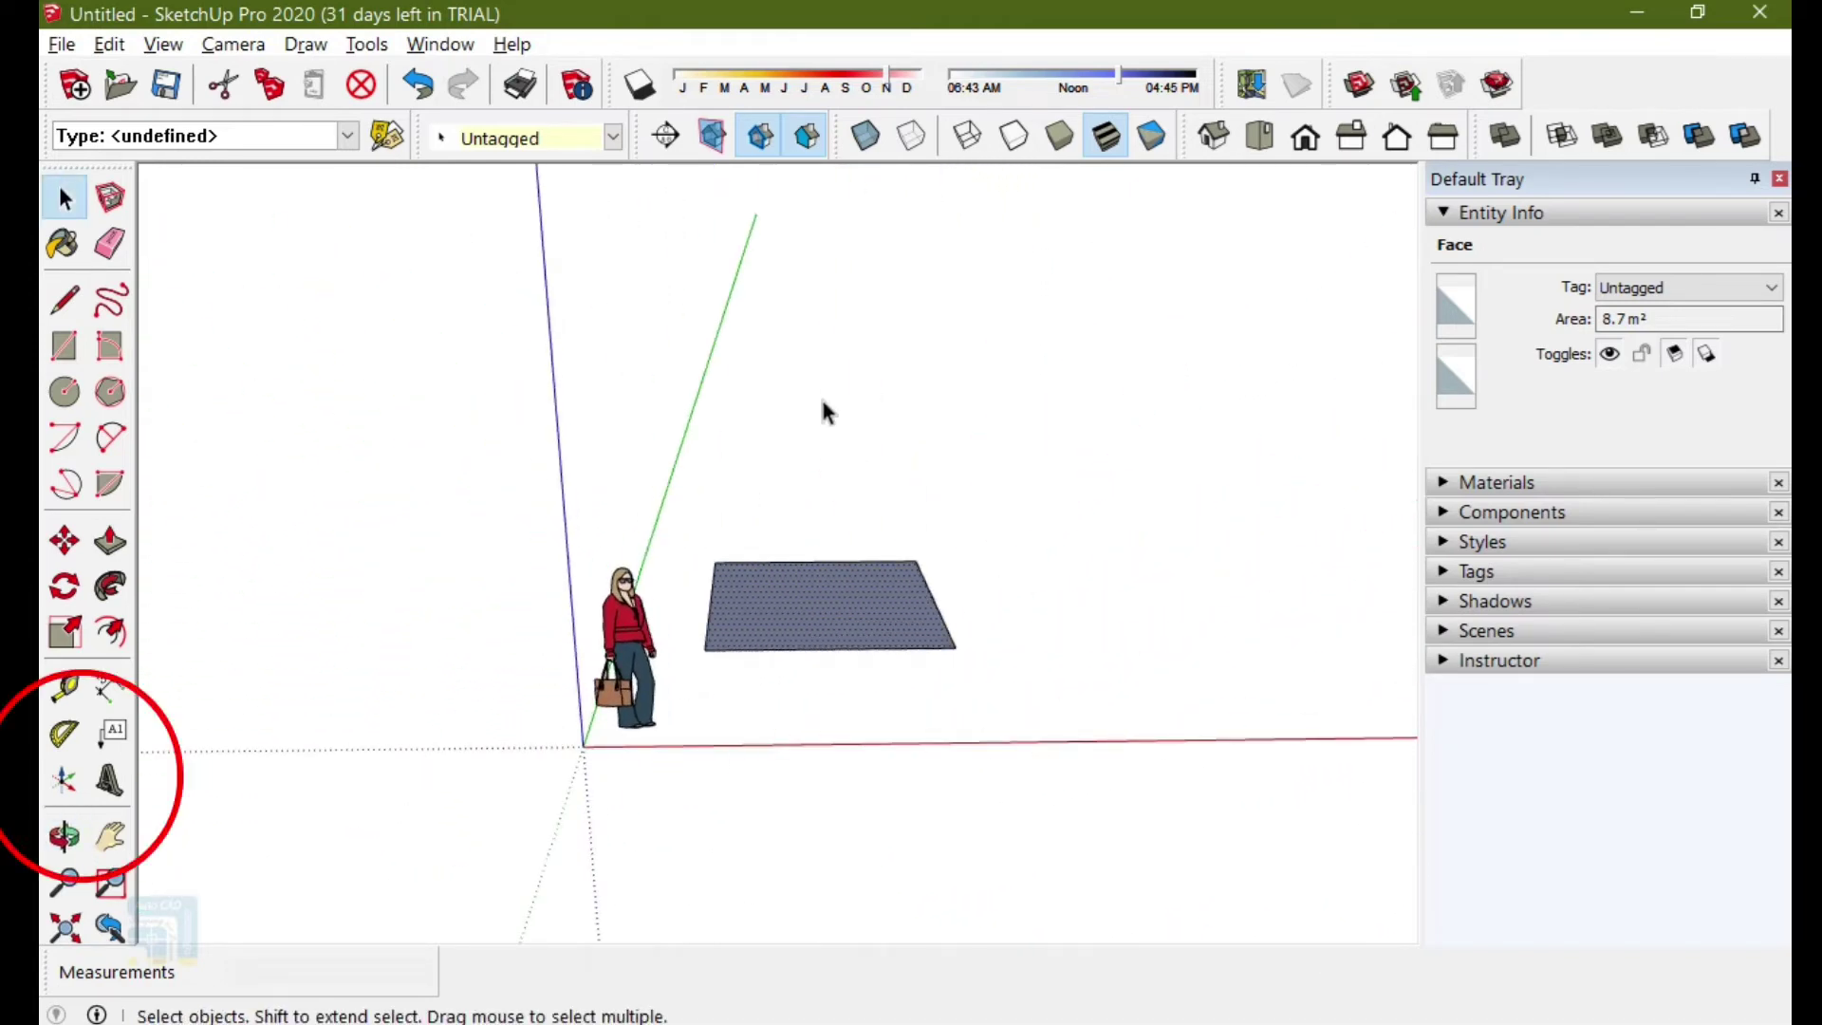
key("s")
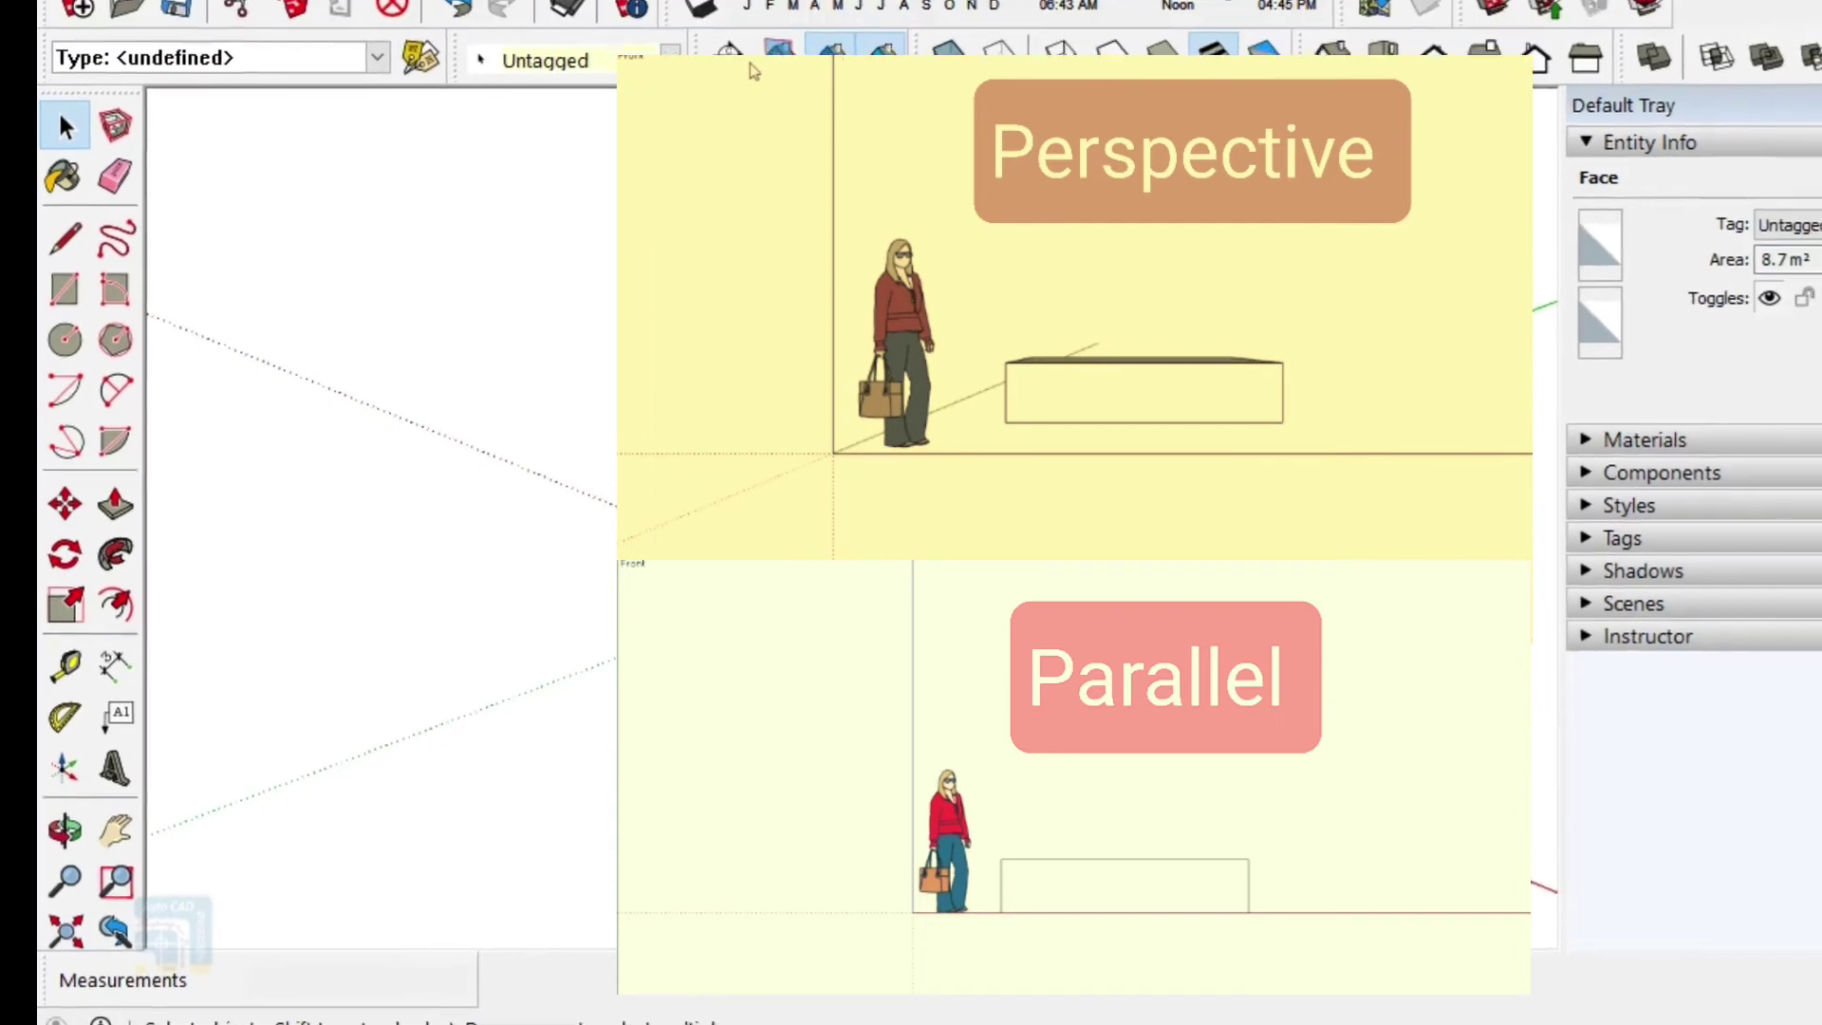
Toggle the camera between Parallel Projection and Perspective, ending in Parallel Projection.
left_click(162, 46)
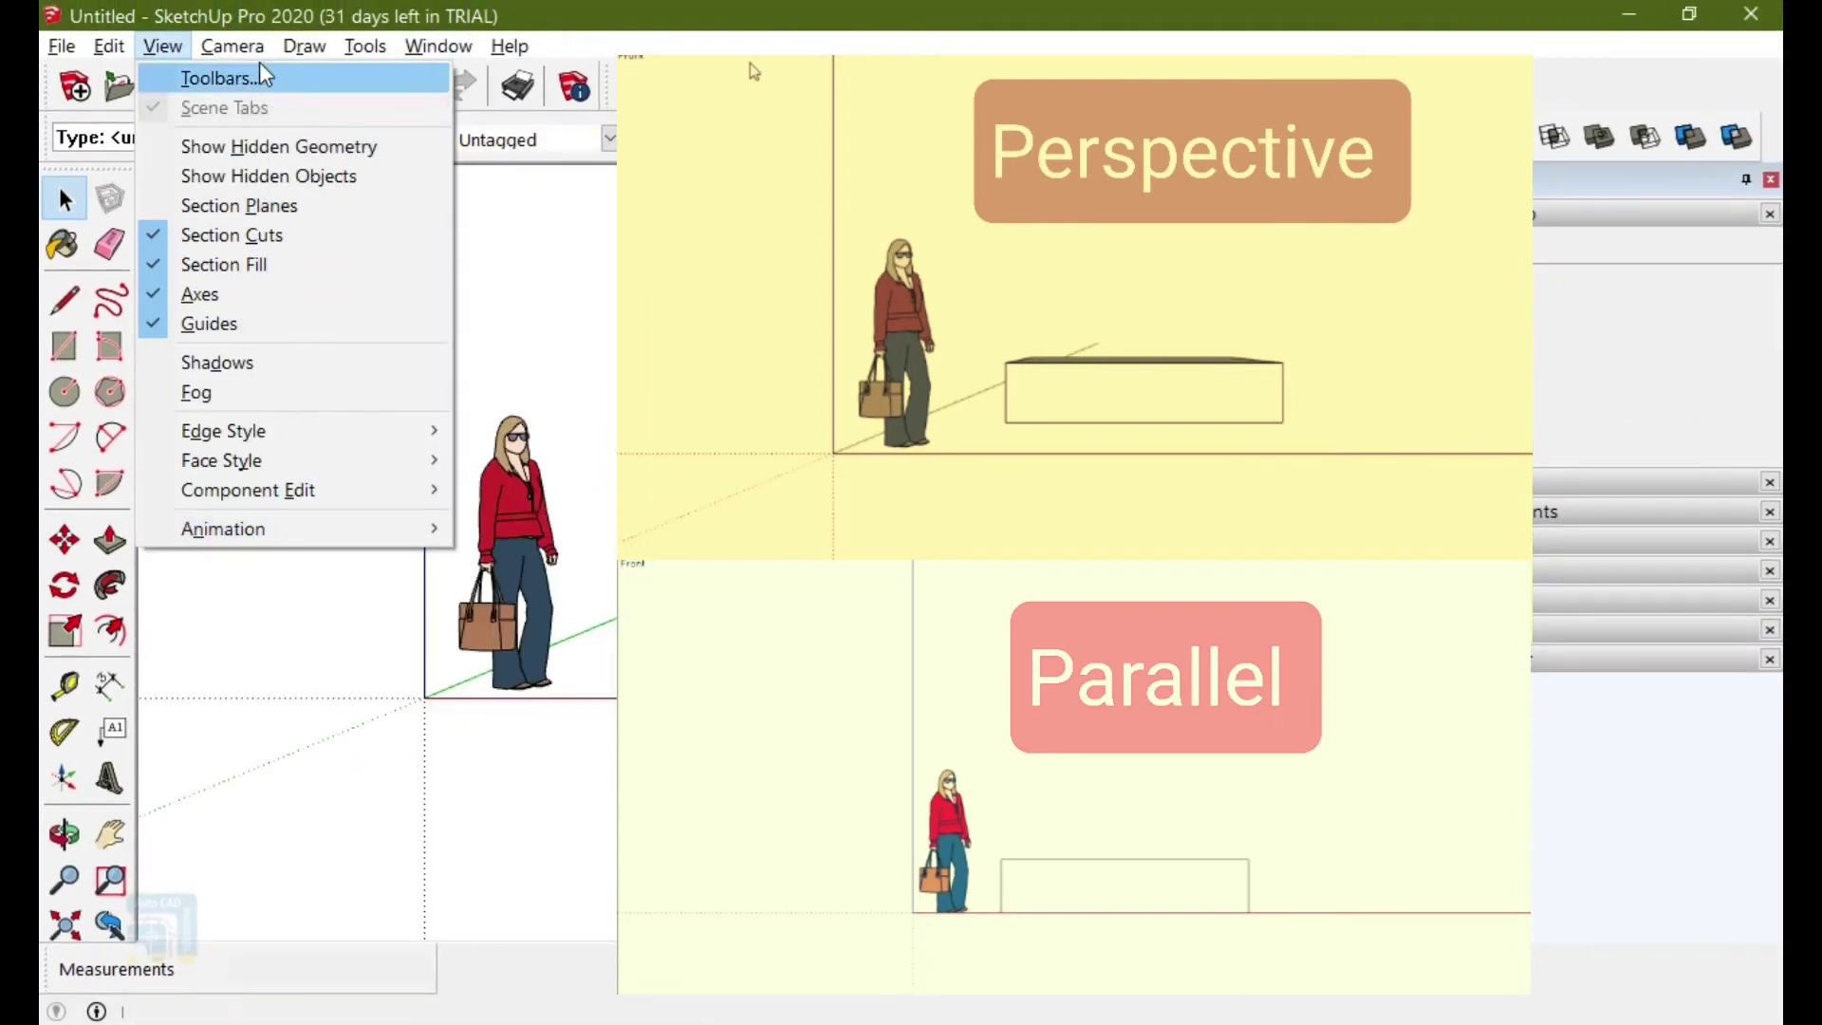
mouse_move(257, 59)
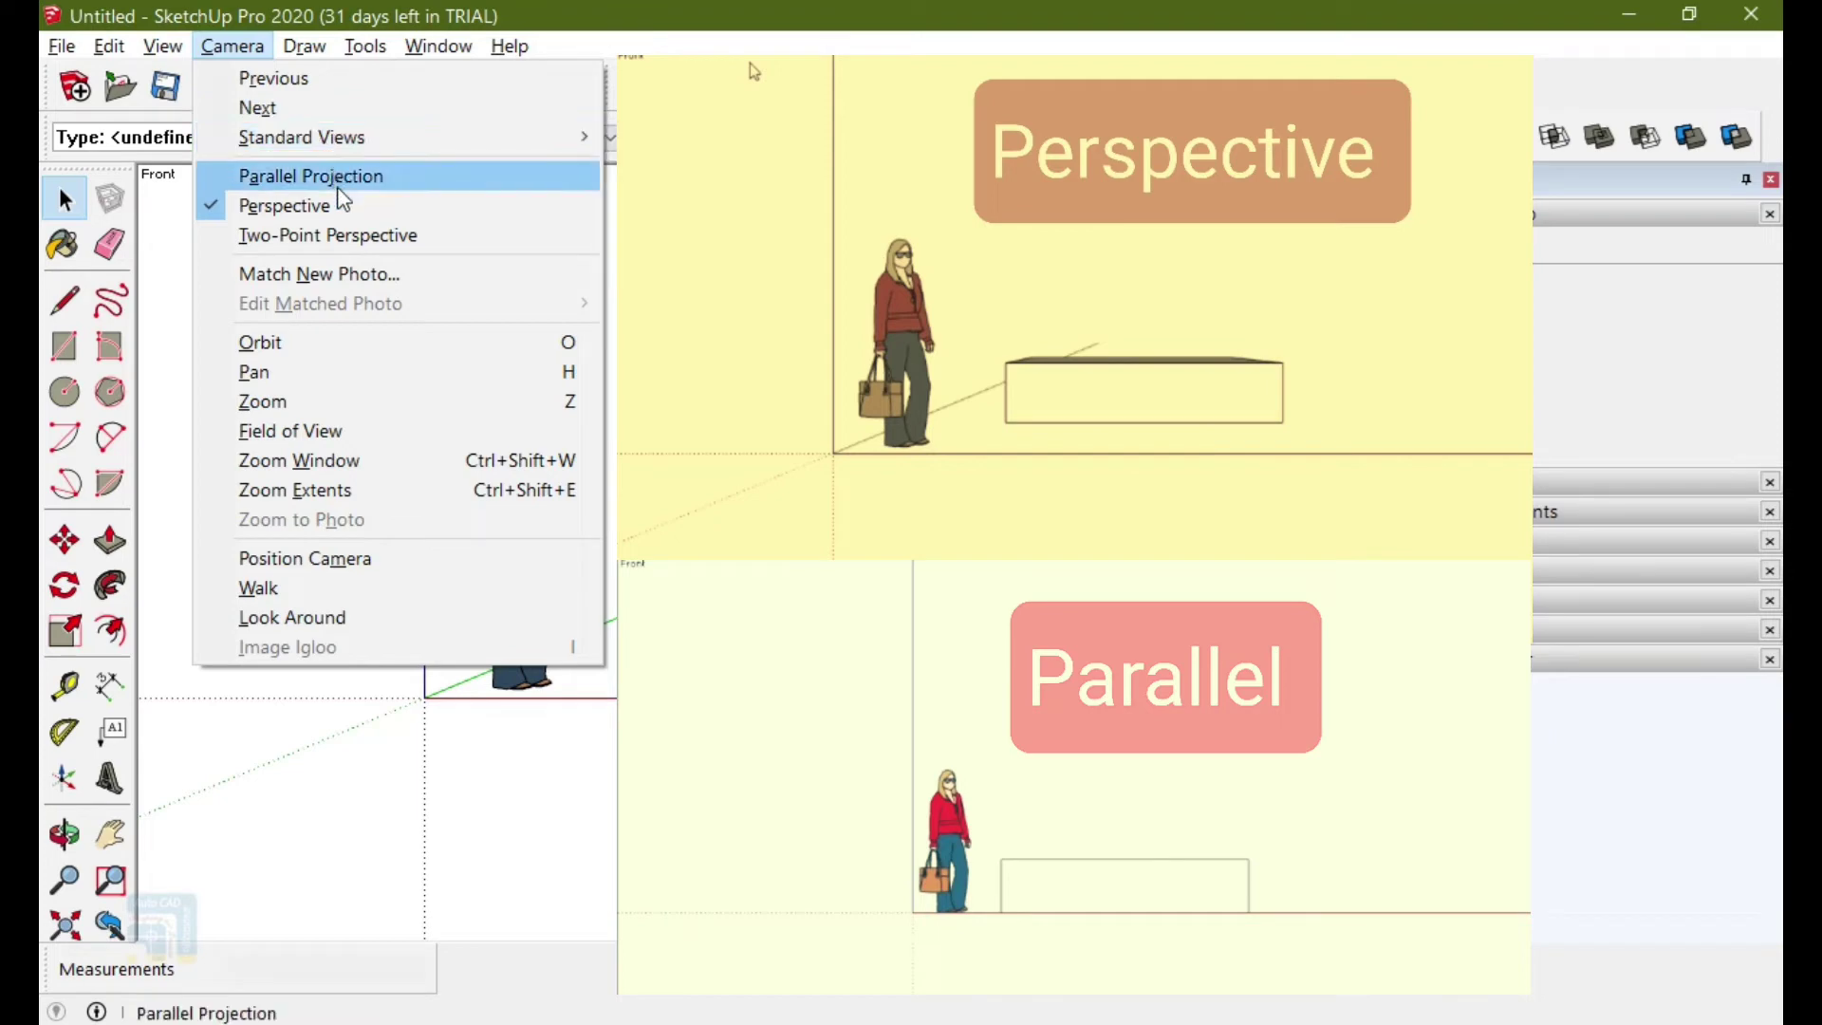
left_click(346, 217)
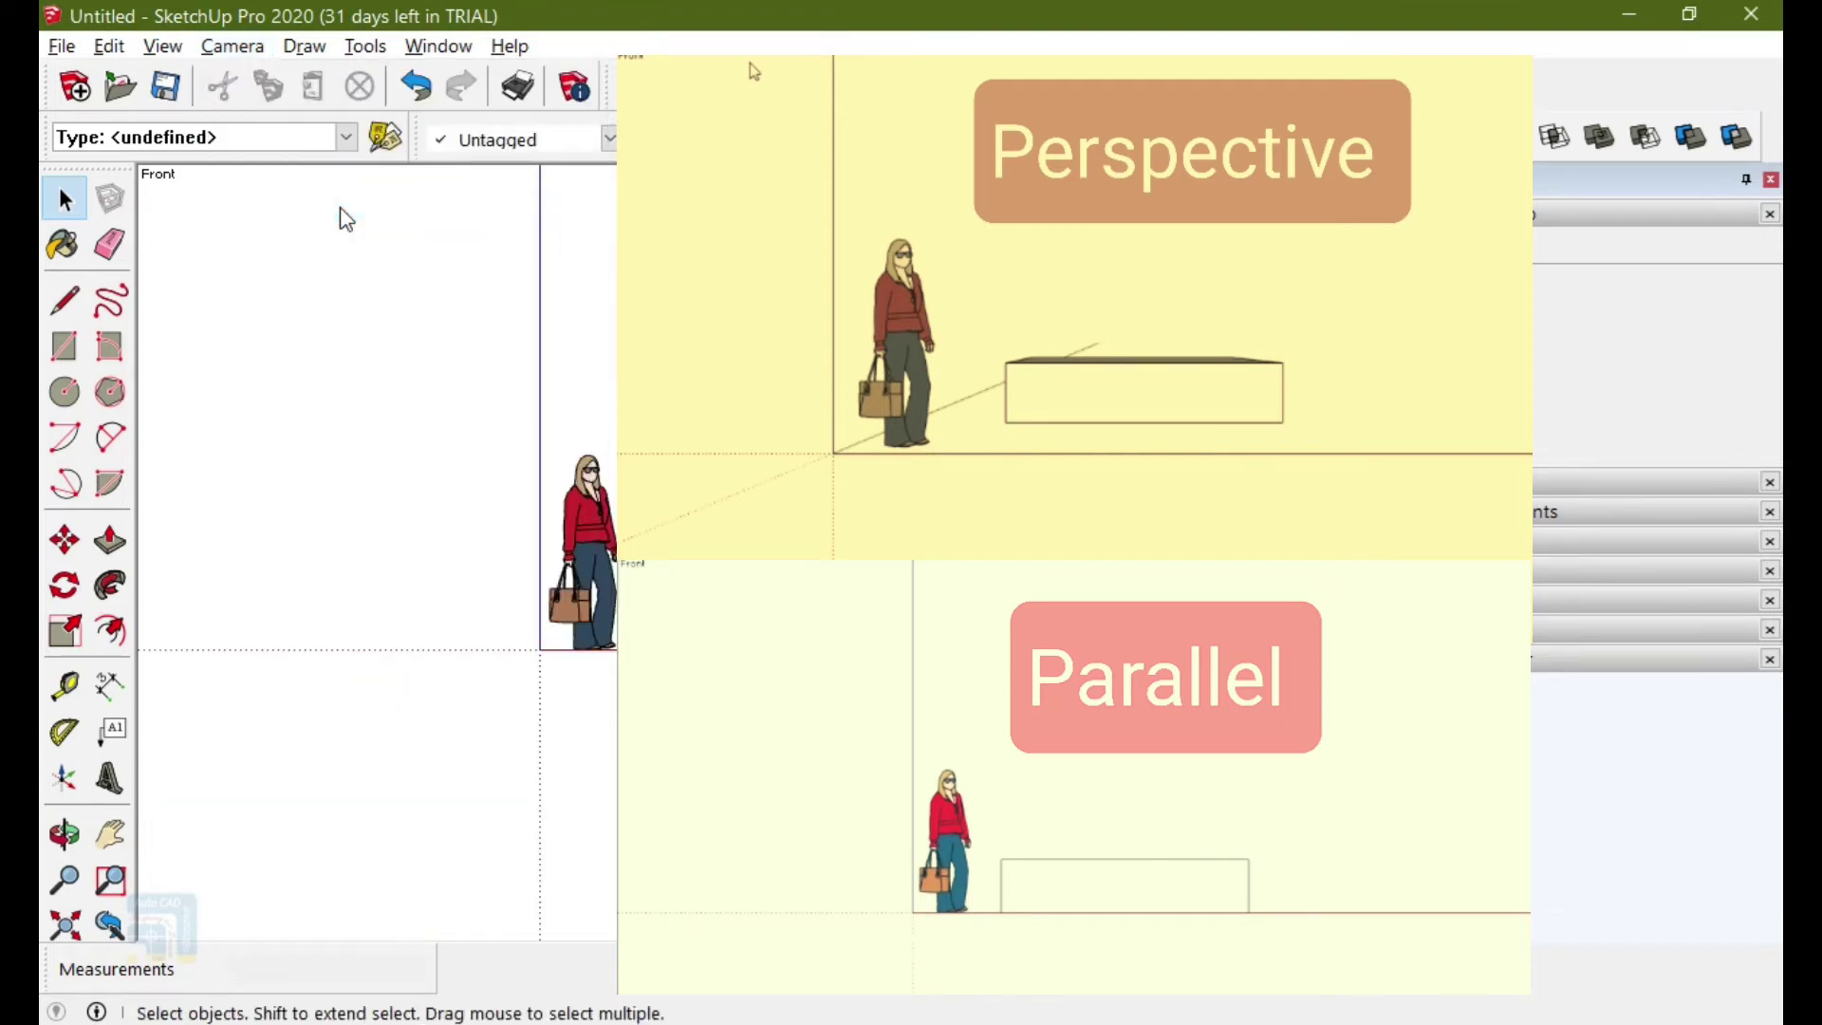
left_click(244, 49)
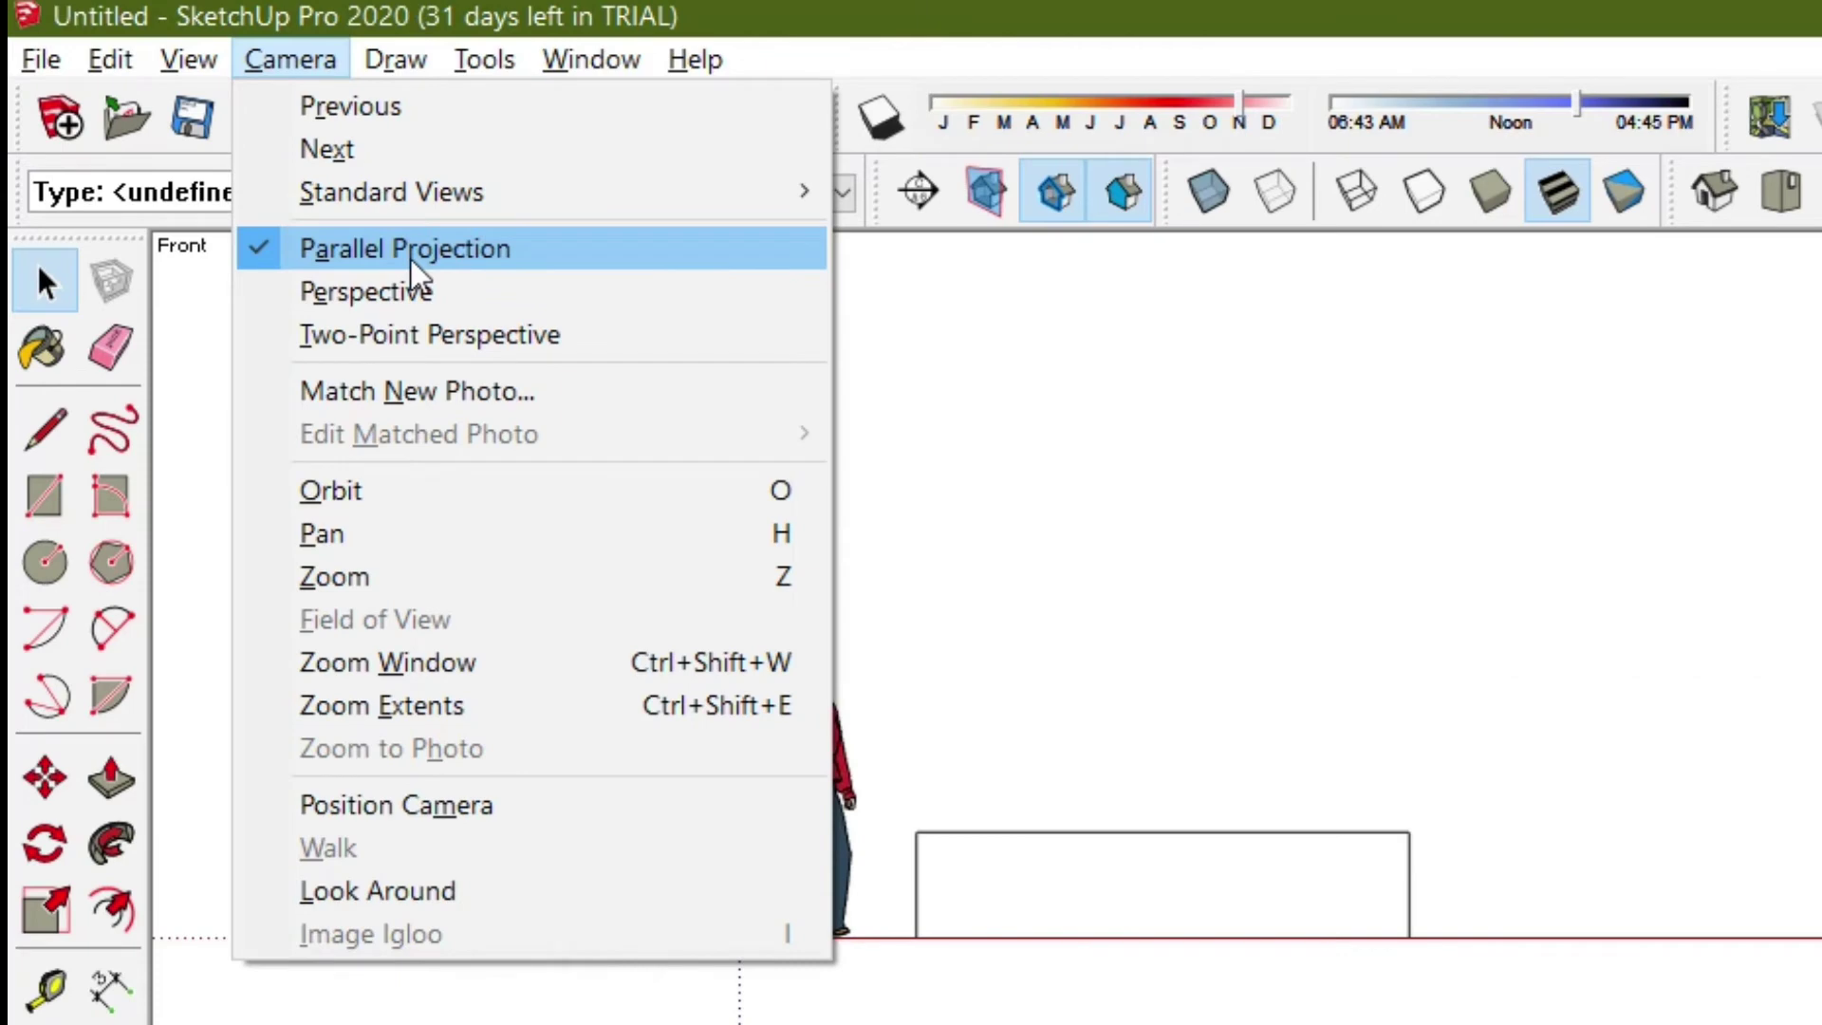
left_click(413, 264)
left_click(290, 59)
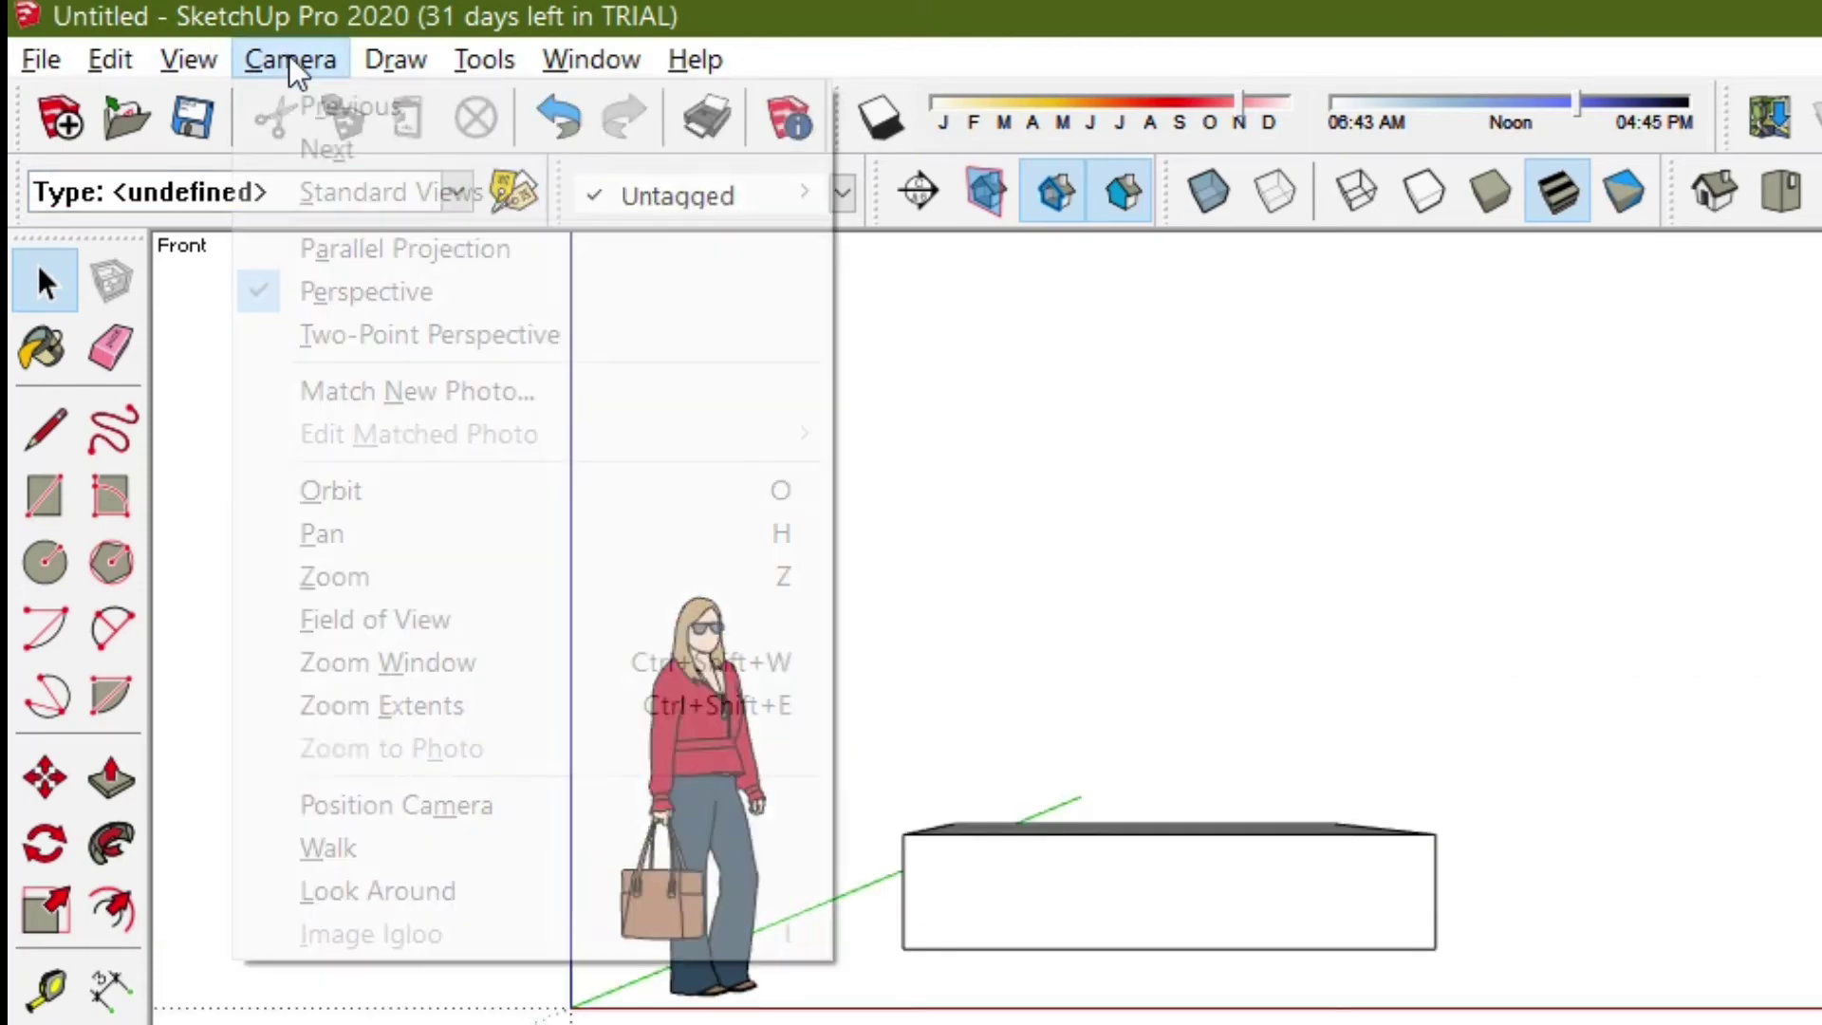
left_click(347, 295)
left_click(296, 59)
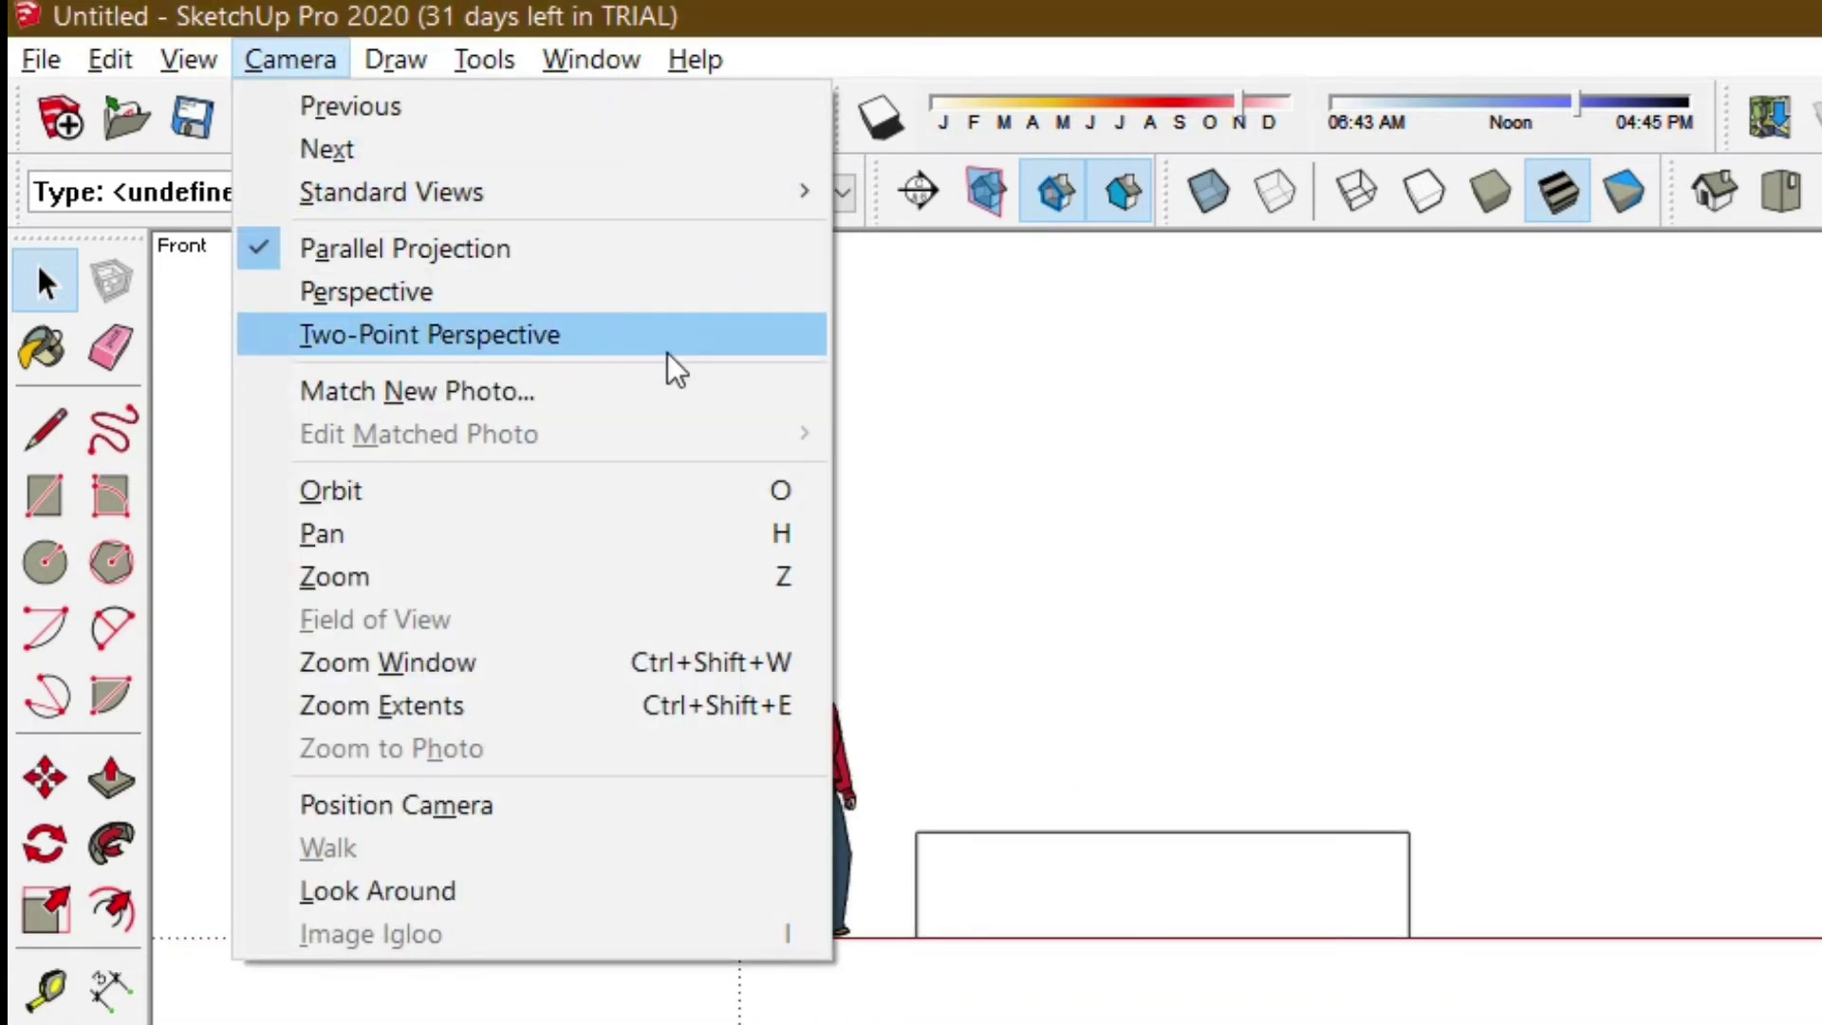
left_click(1362, 612)
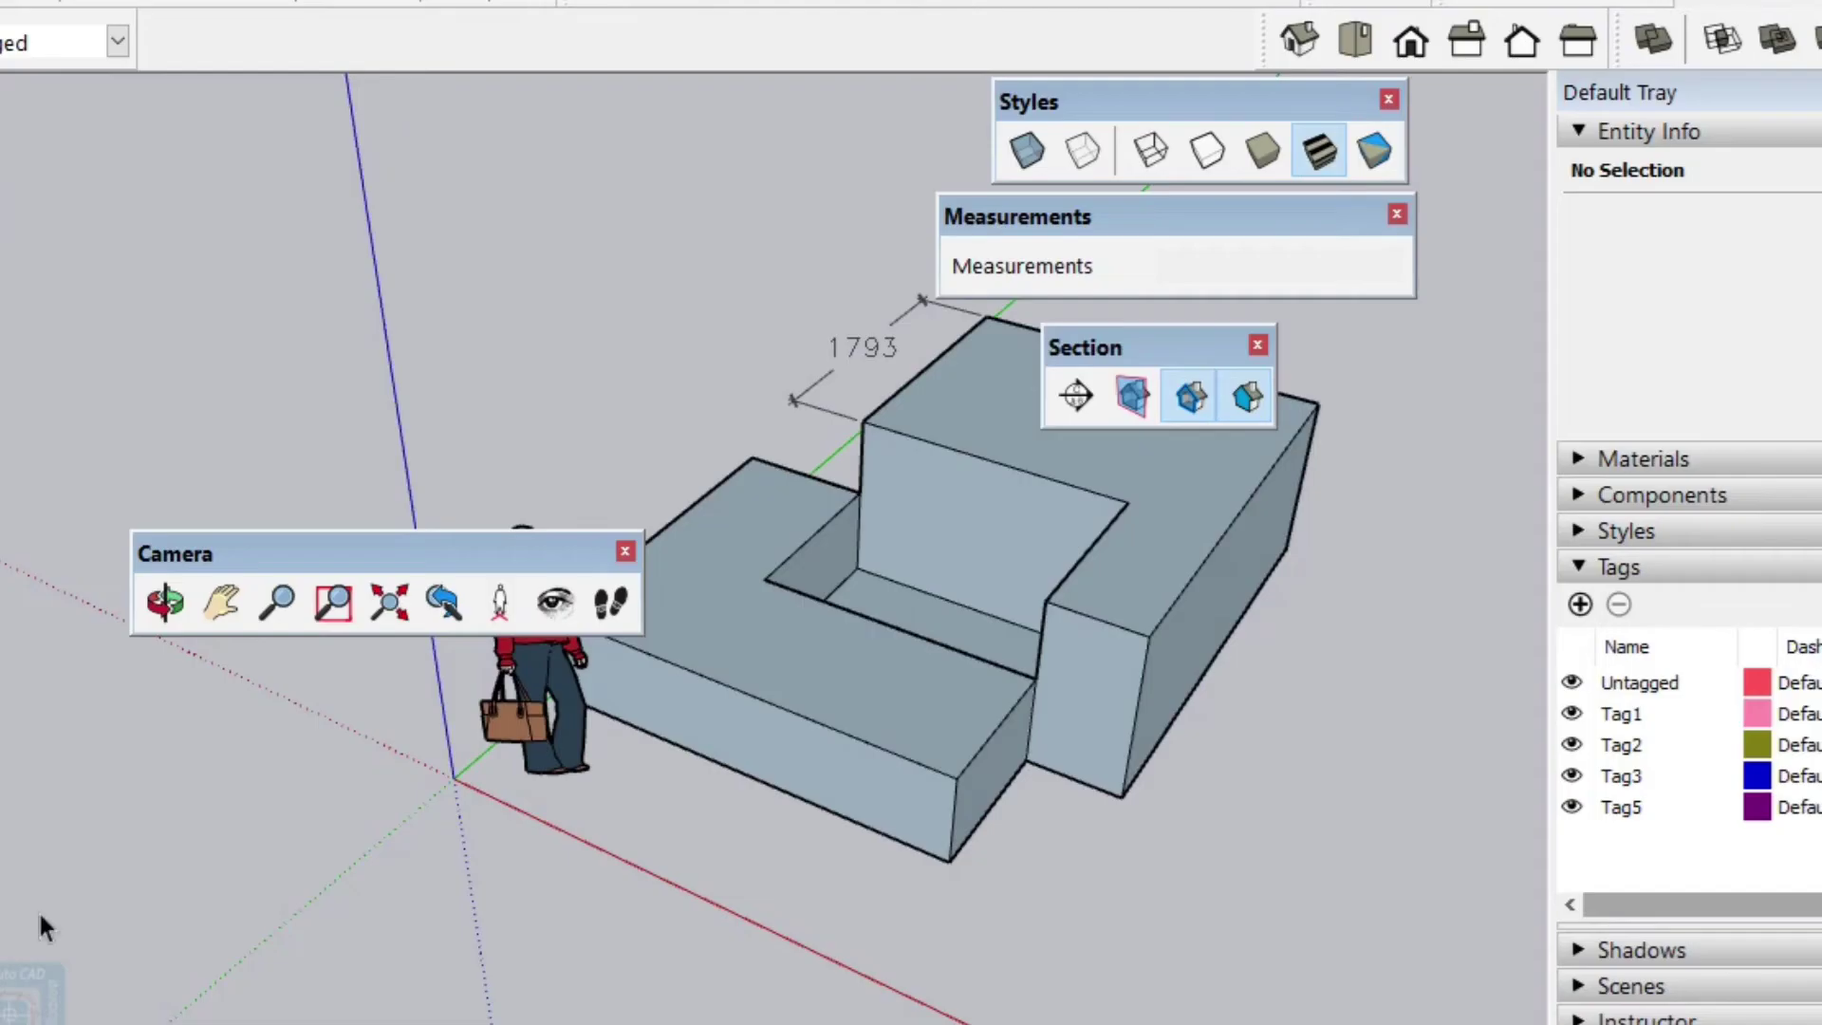
Close the Camera toolbar, move Measurements left, and turn off Large Icons in toolbar options.
left_click(625, 550)
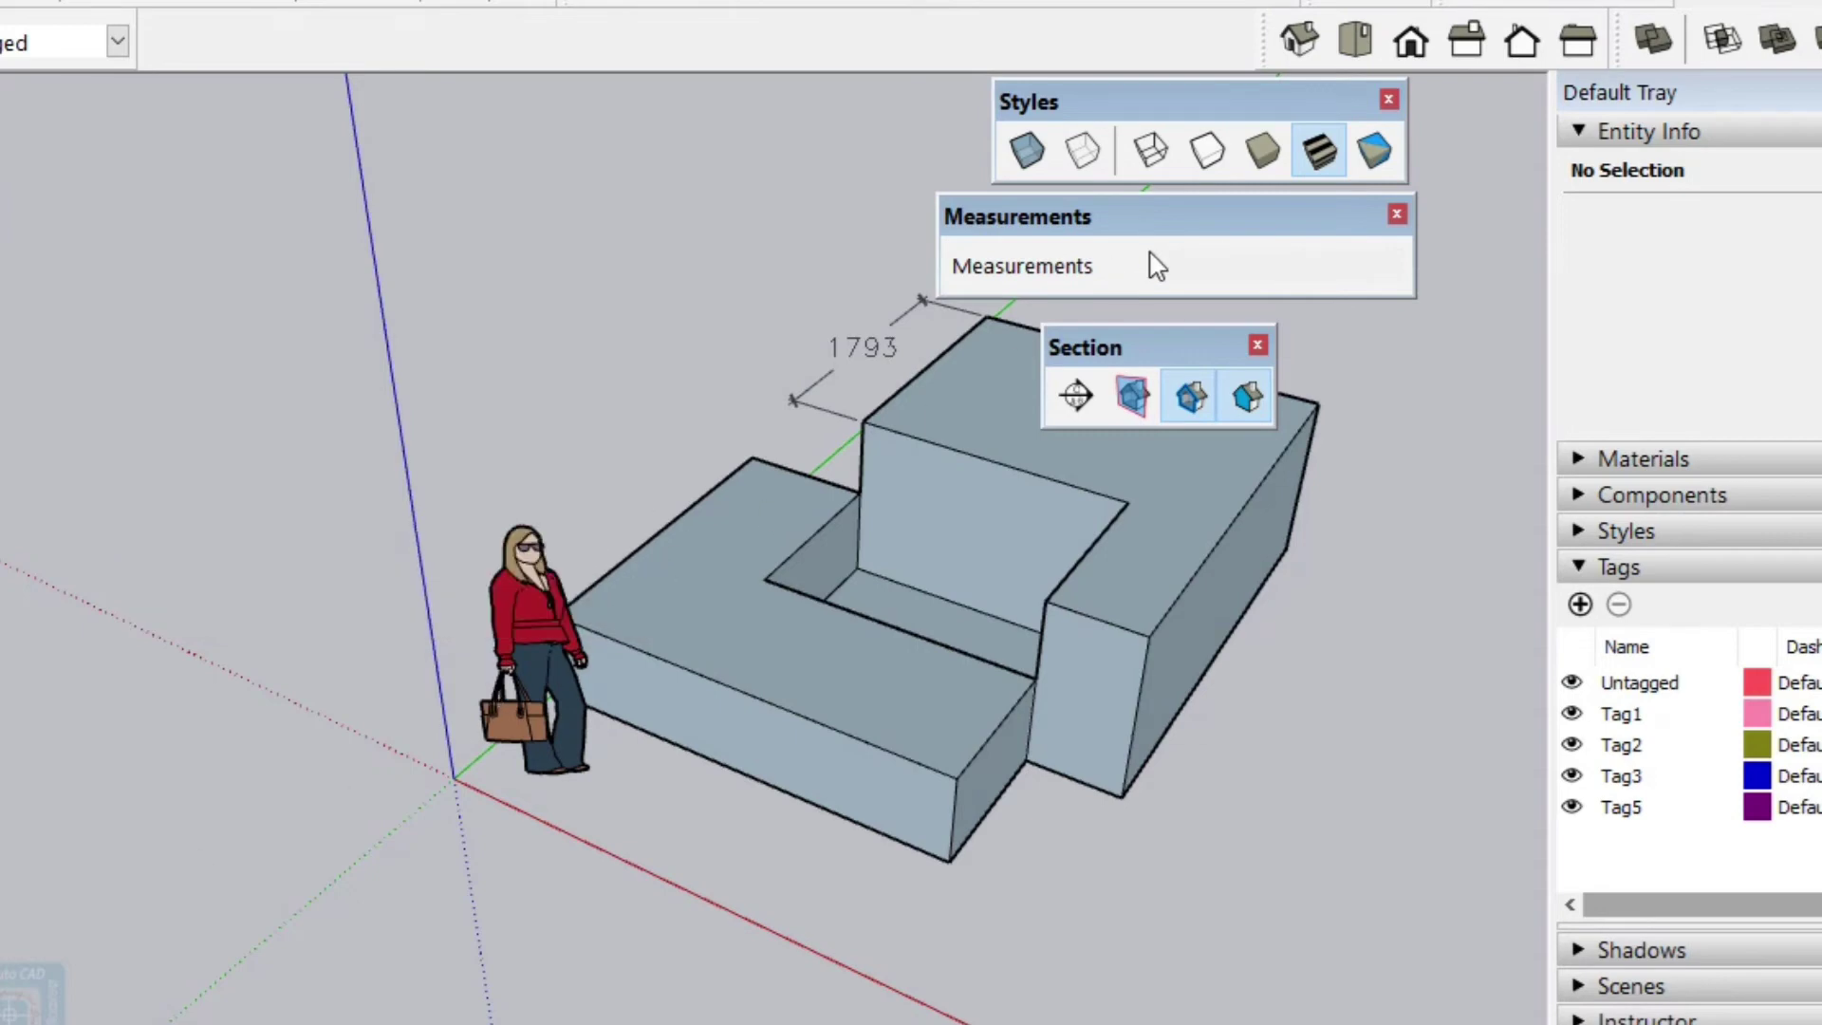
left_click_drag(1153, 226, 596, 270)
right_click(566, 50)
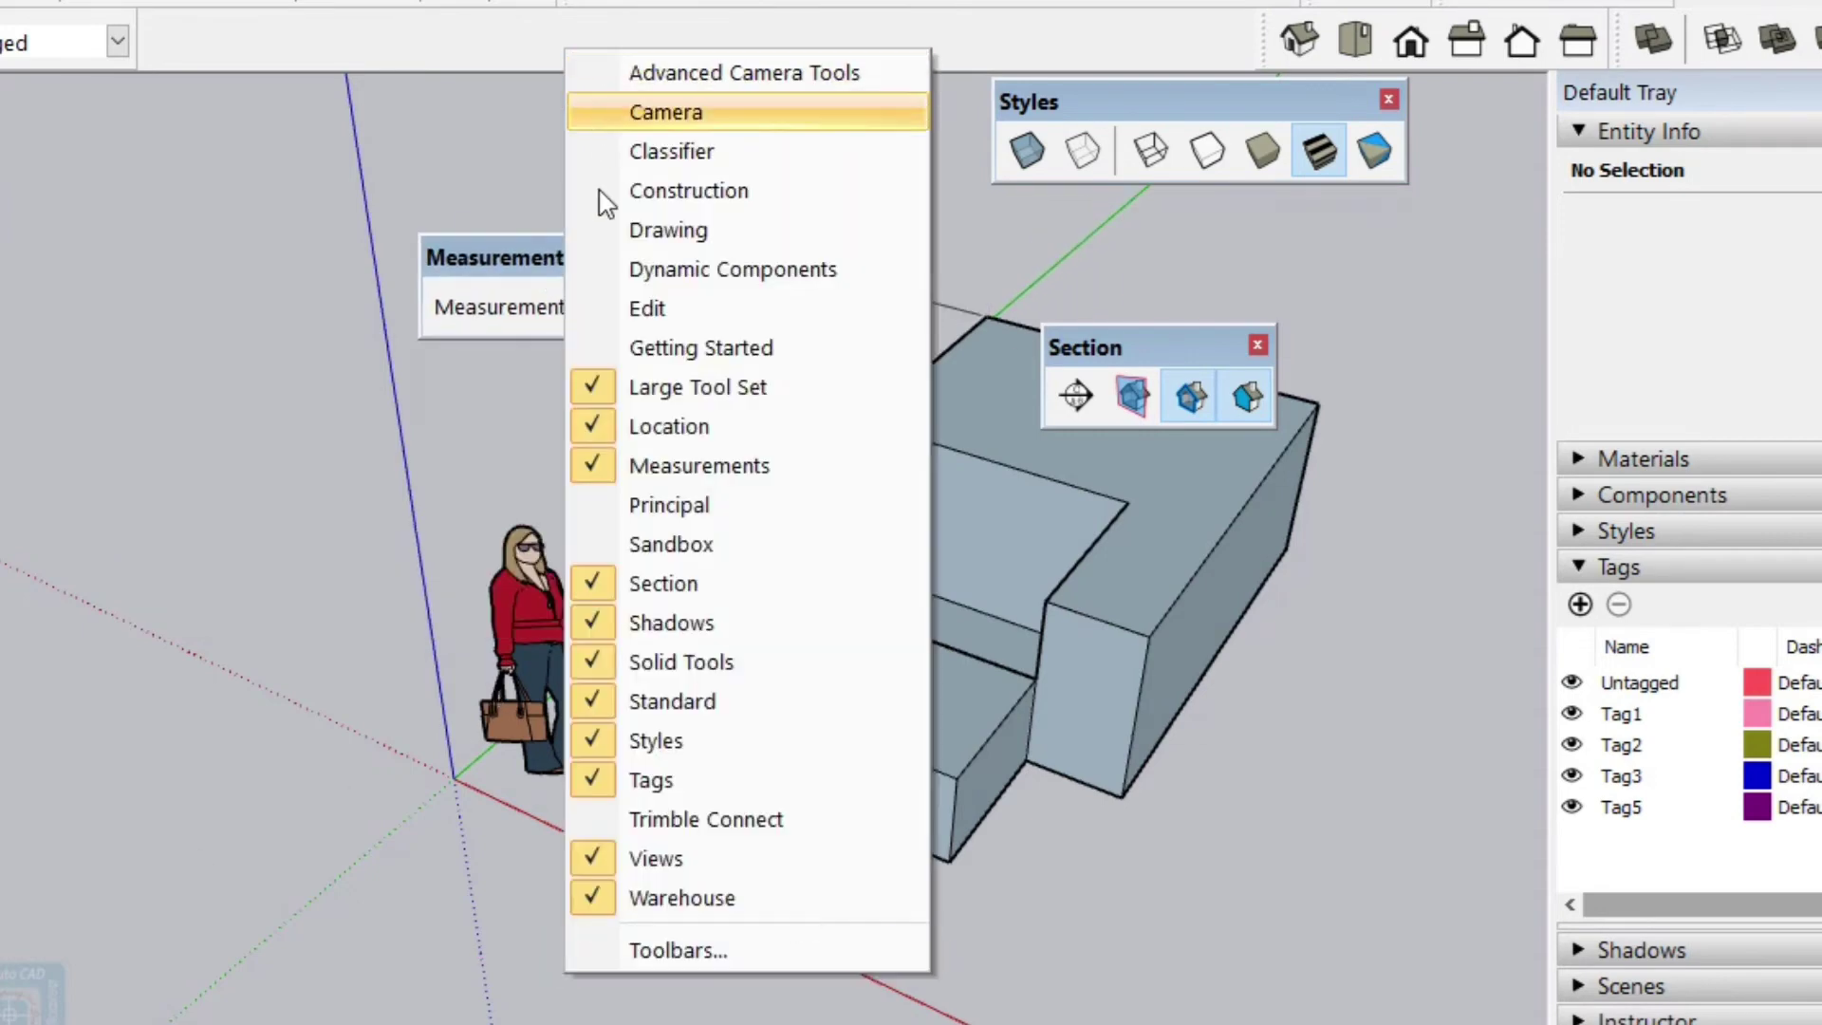
left_click(670, 947)
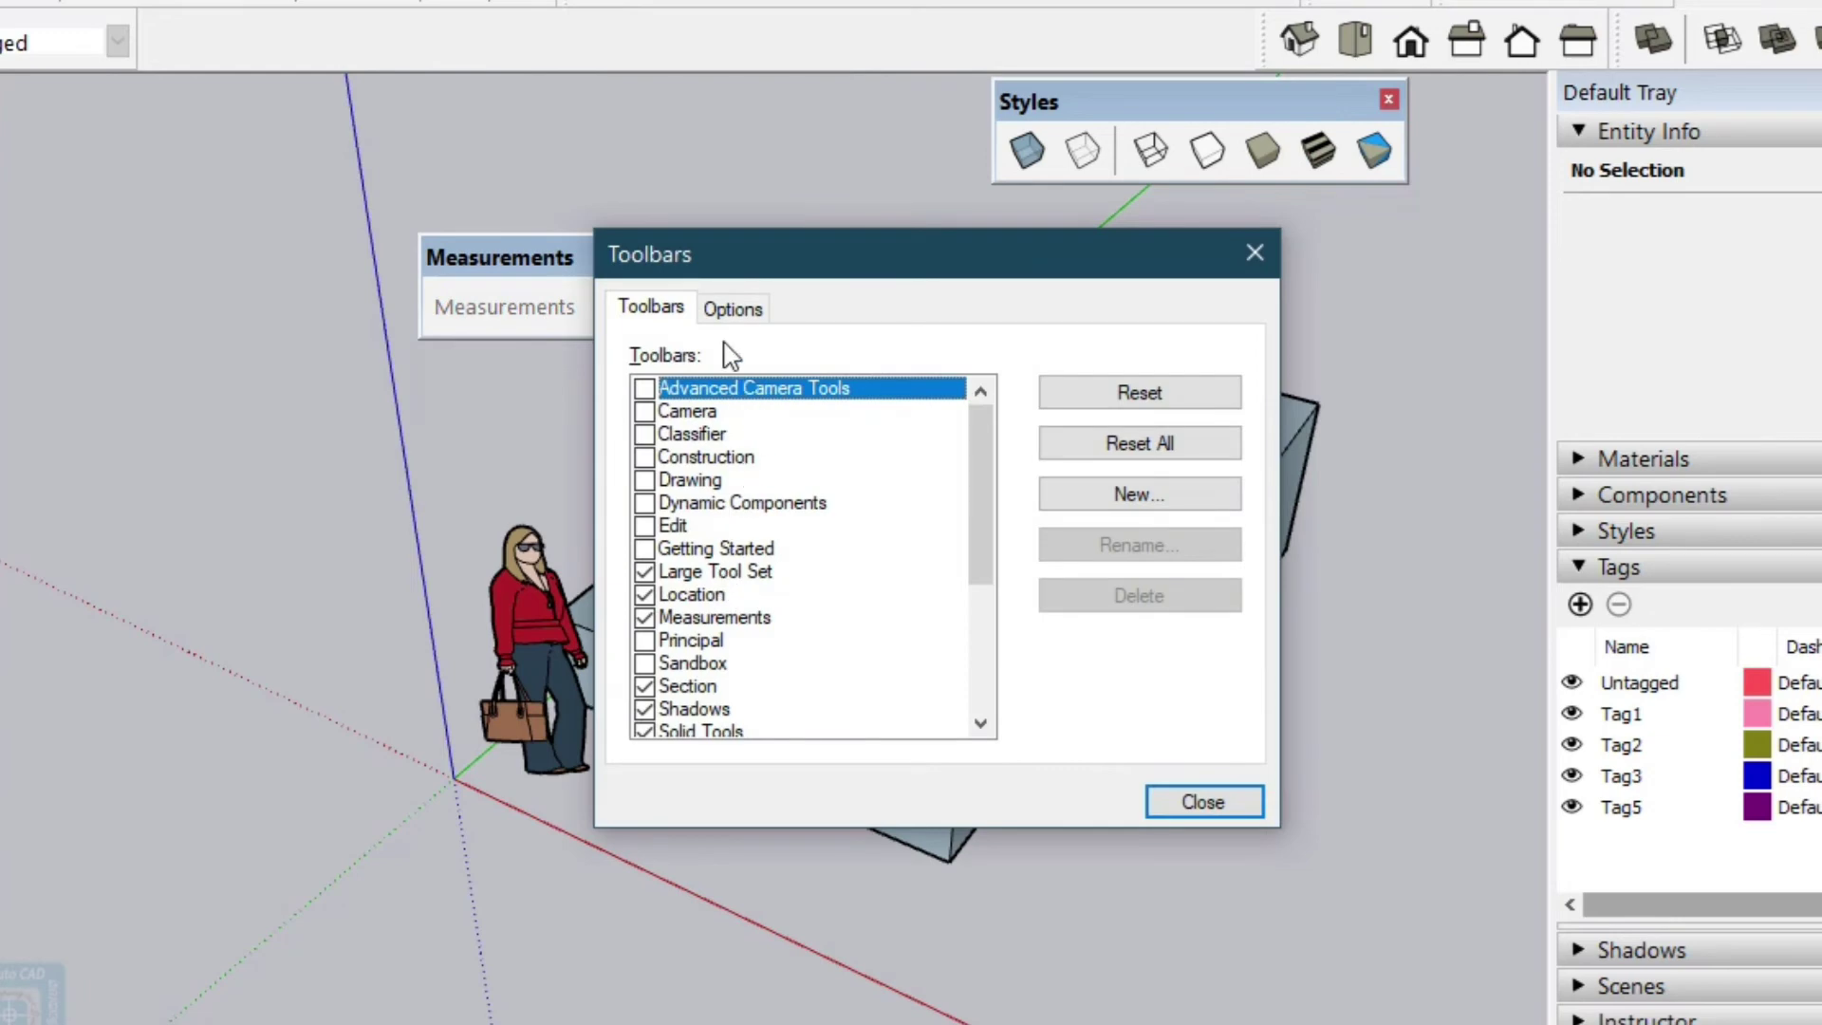
left_click(723, 310)
left_click(676, 465)
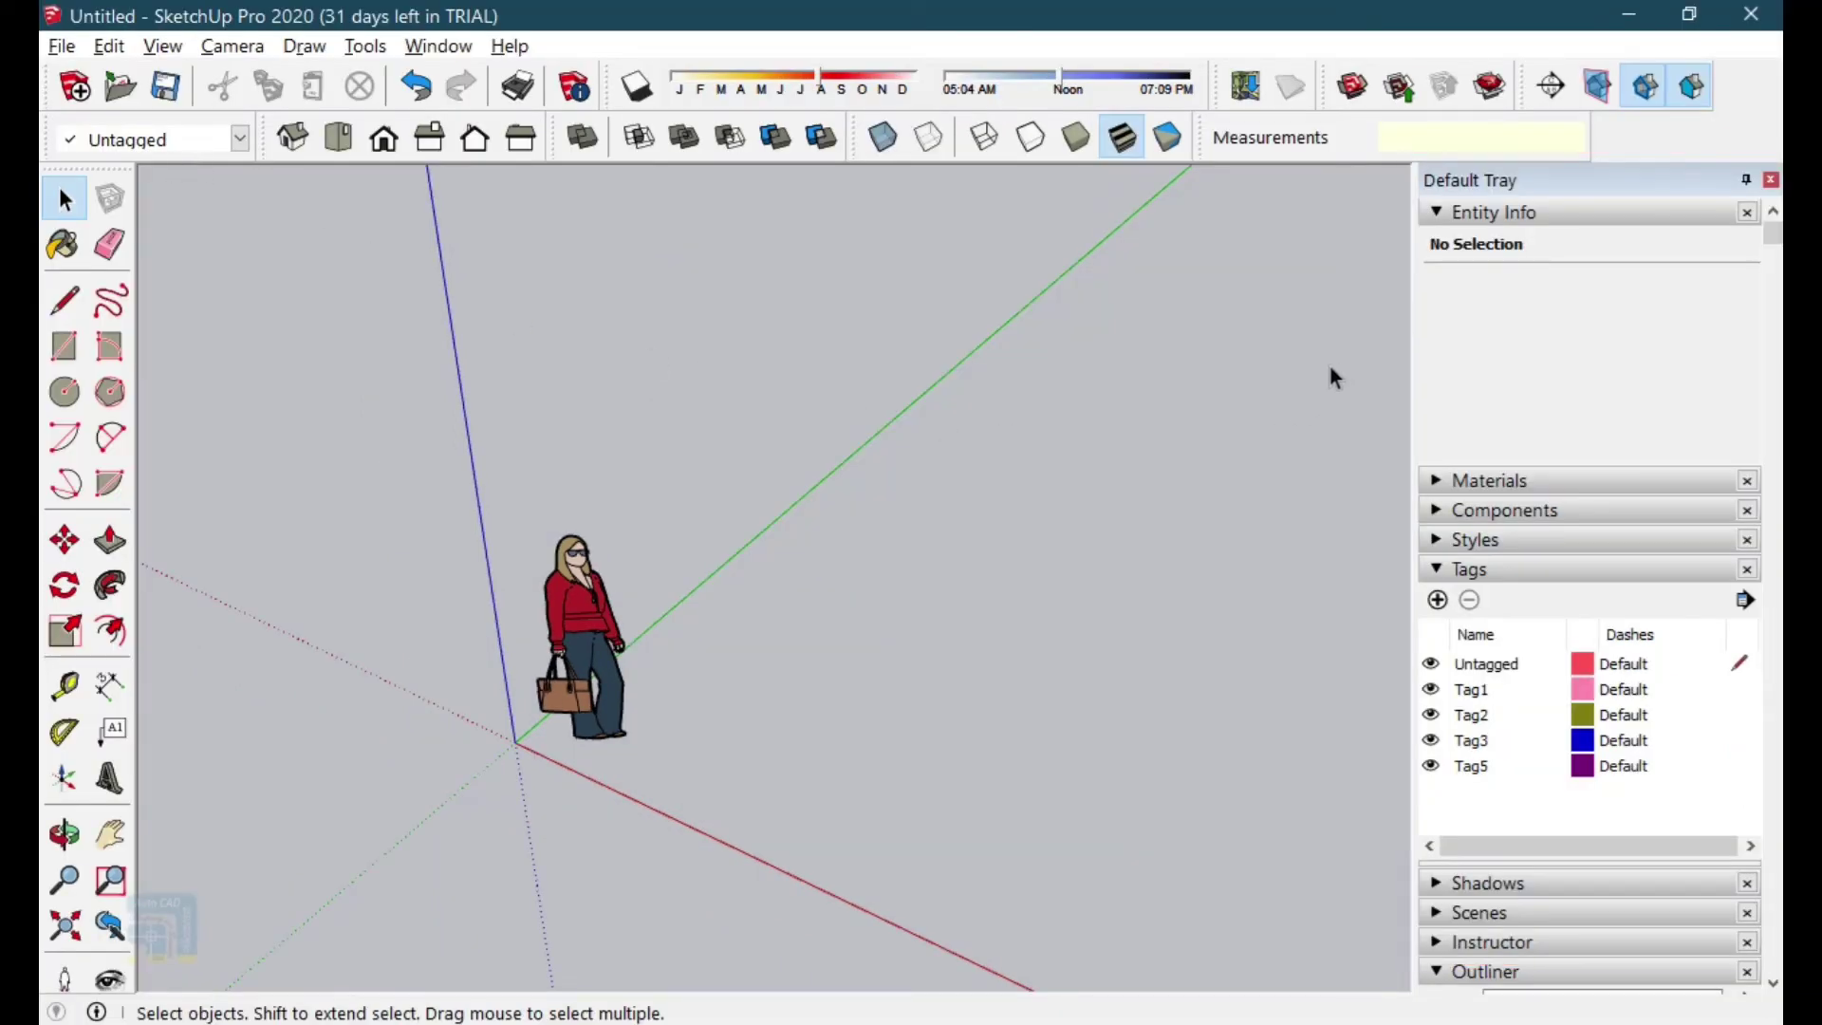
Collapse the Entity Info and Outliner panels, then bring up the tray options menu.
left_click(1452, 214)
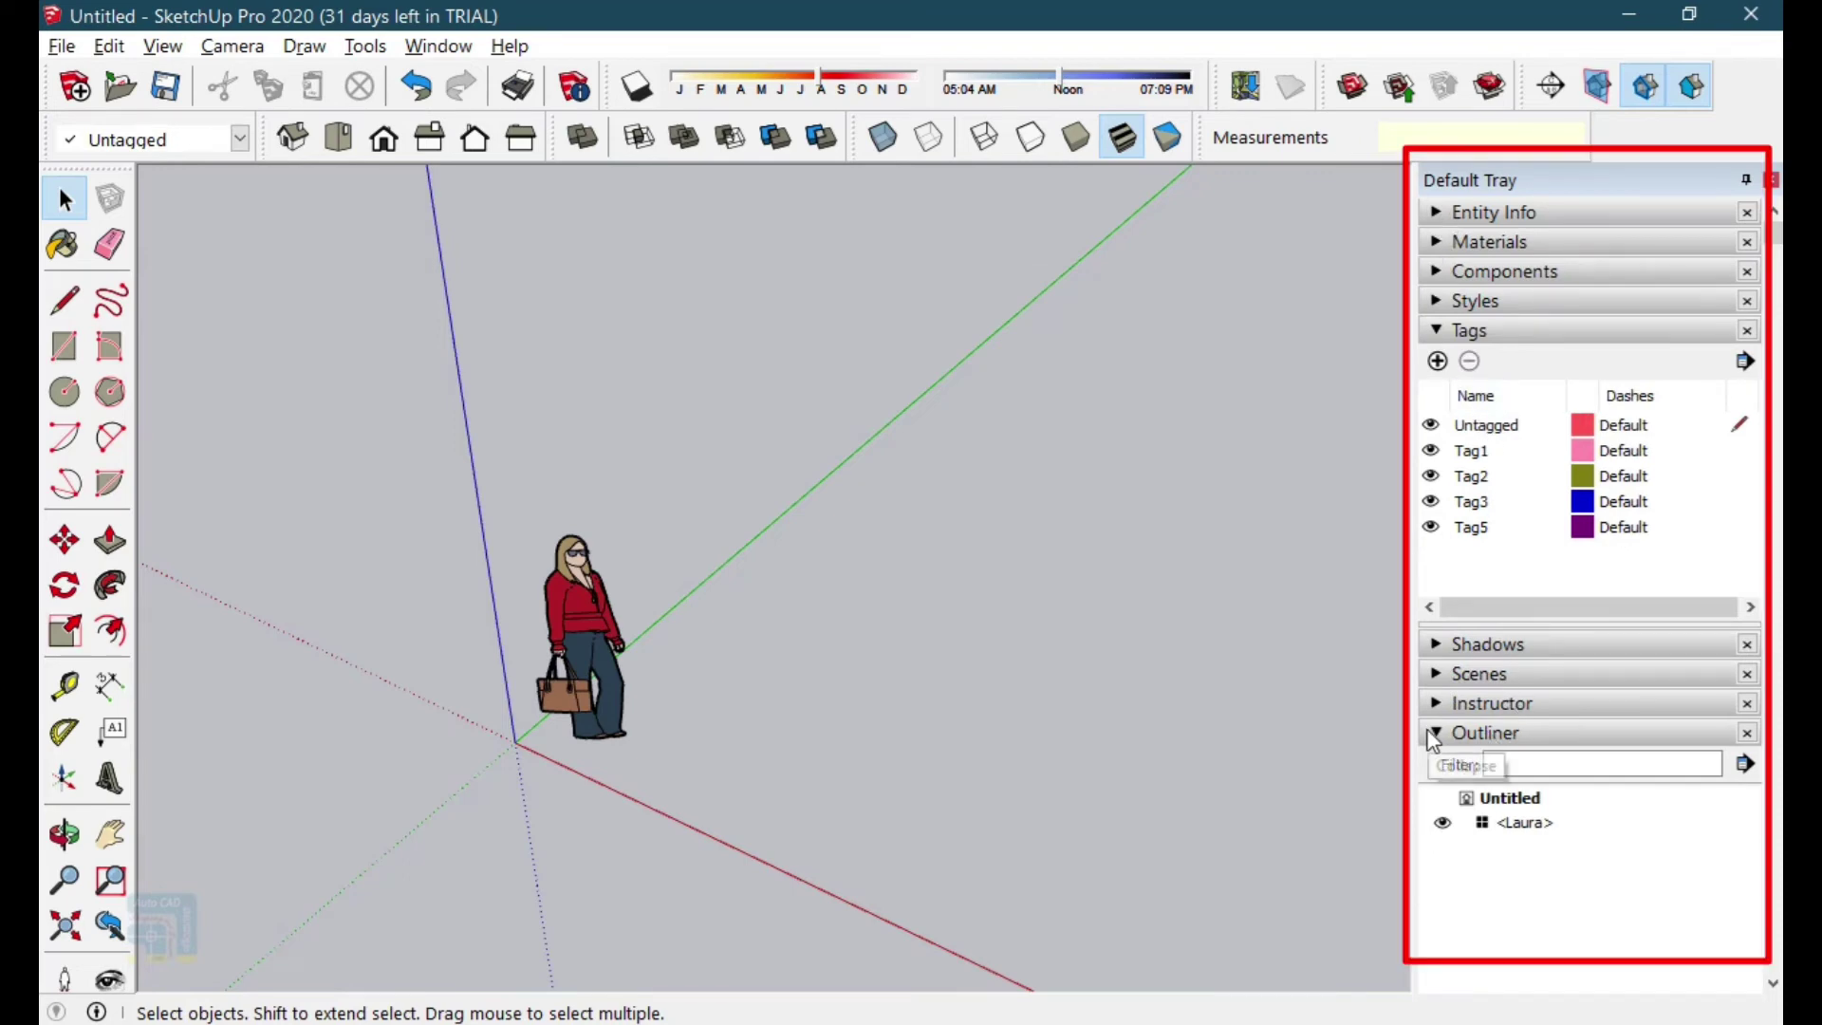
left_click(1483, 735)
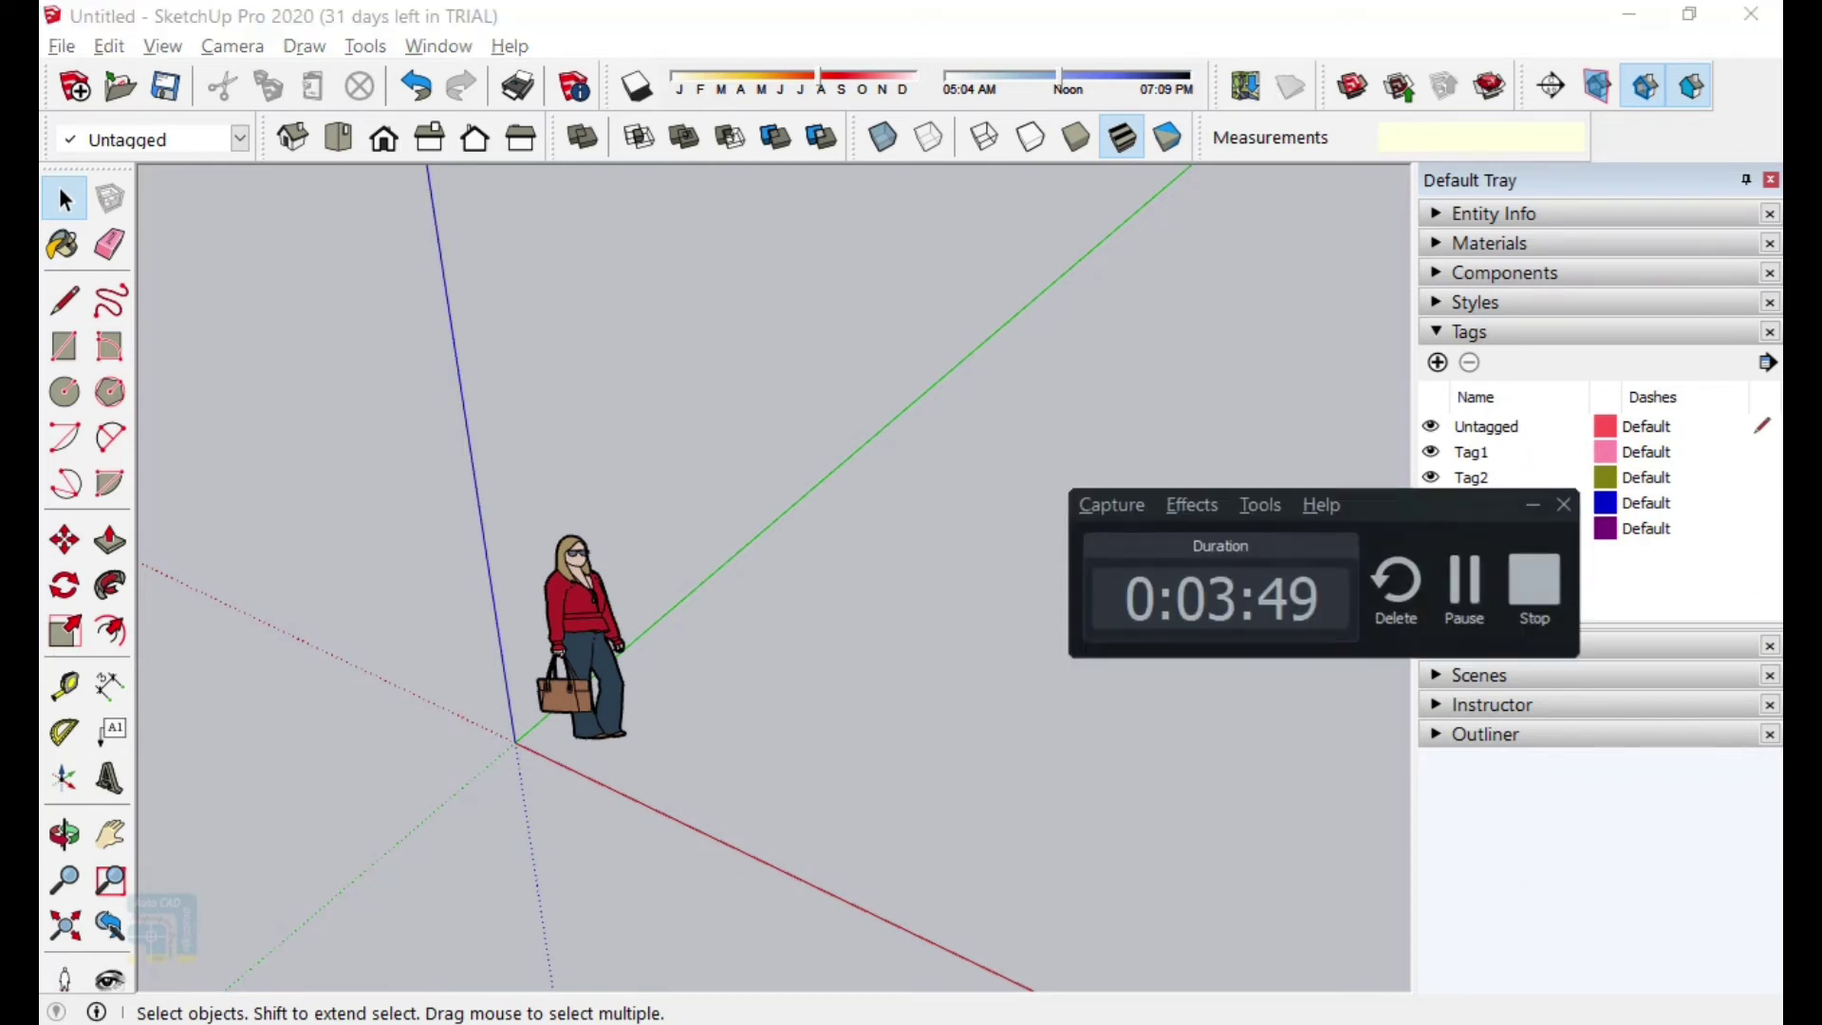
left_click(1576, 866)
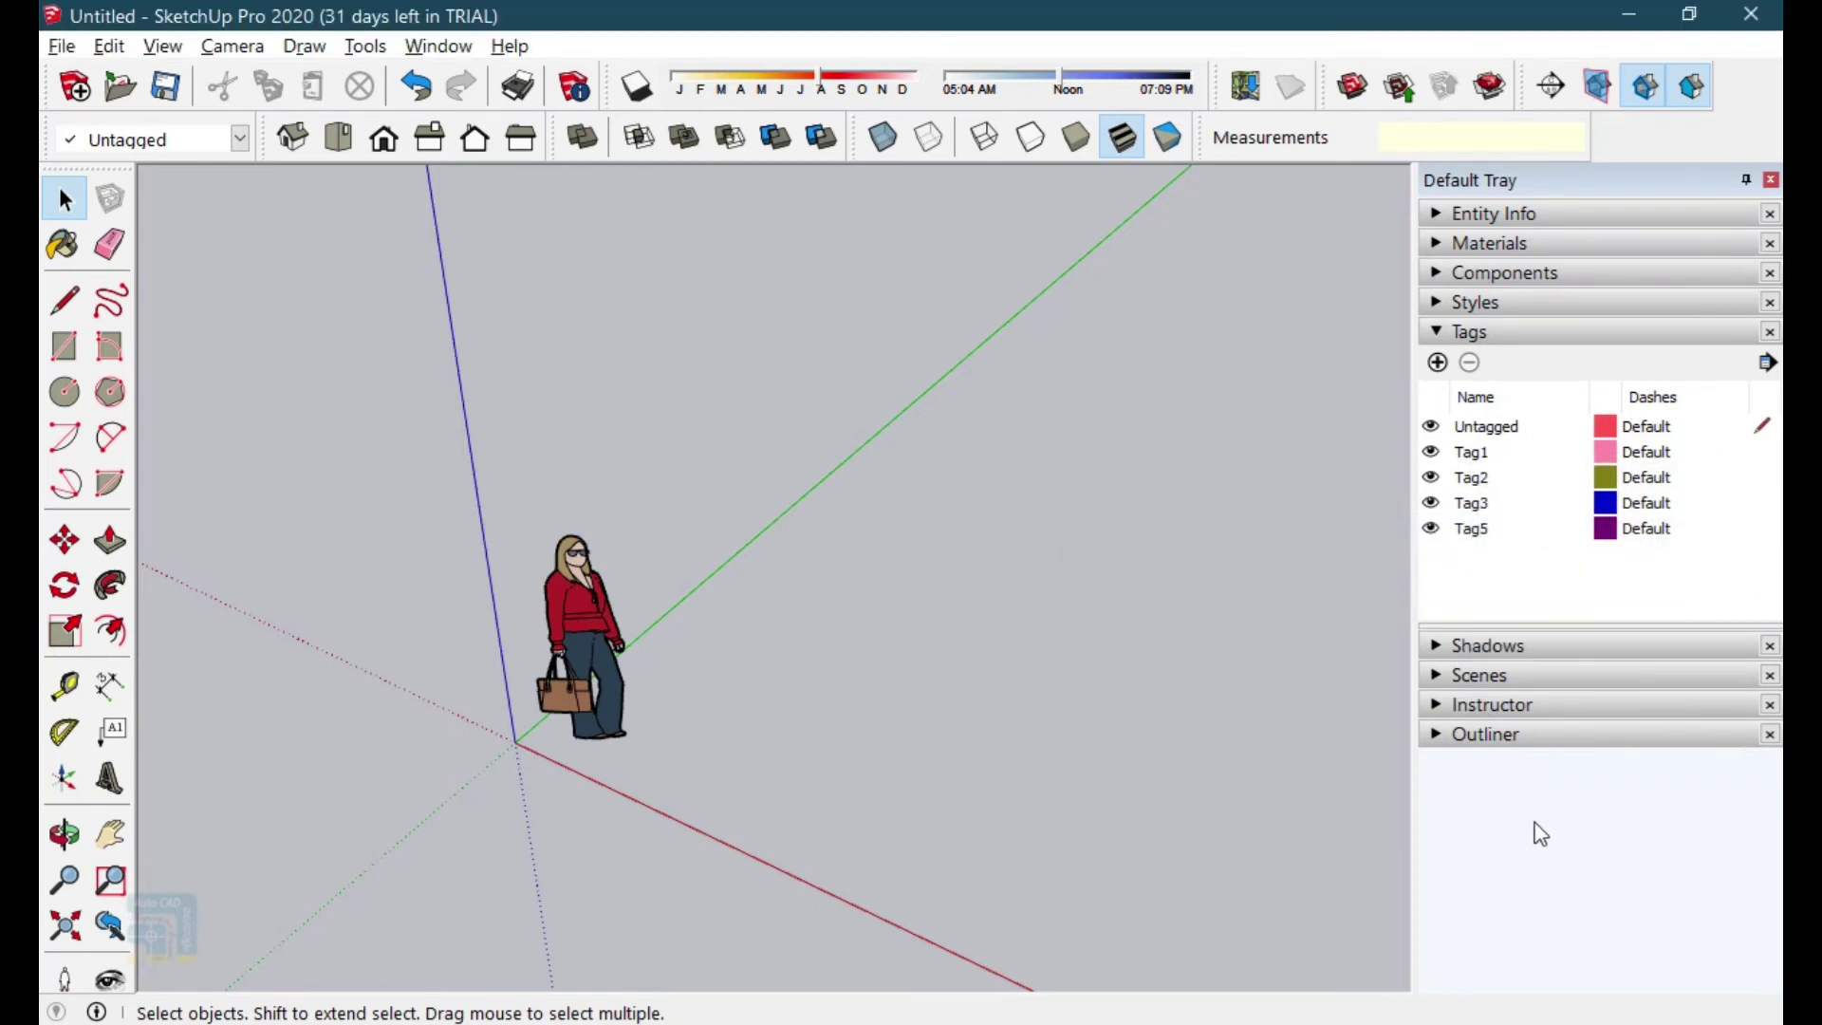
right_click(1624, 186)
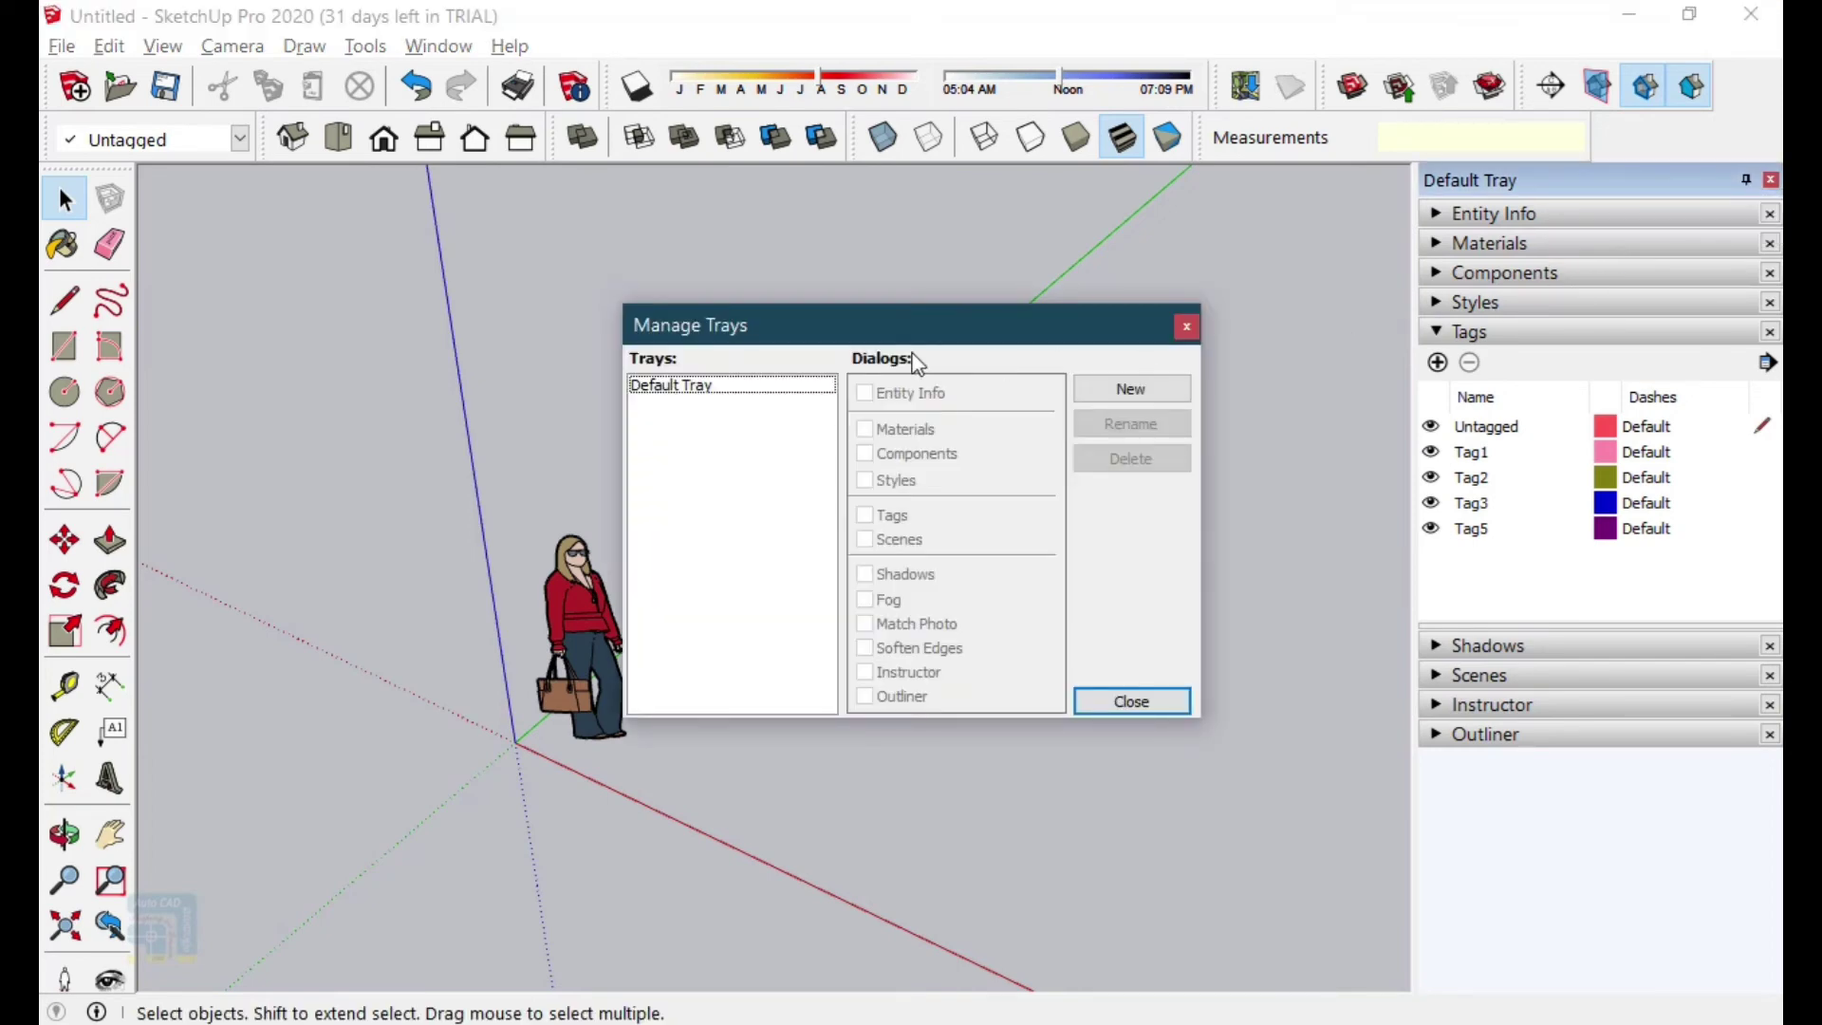
Select Default Tray in Manage Trays and toggle Soften Edges and Fog on, then off.
left_click(671, 385)
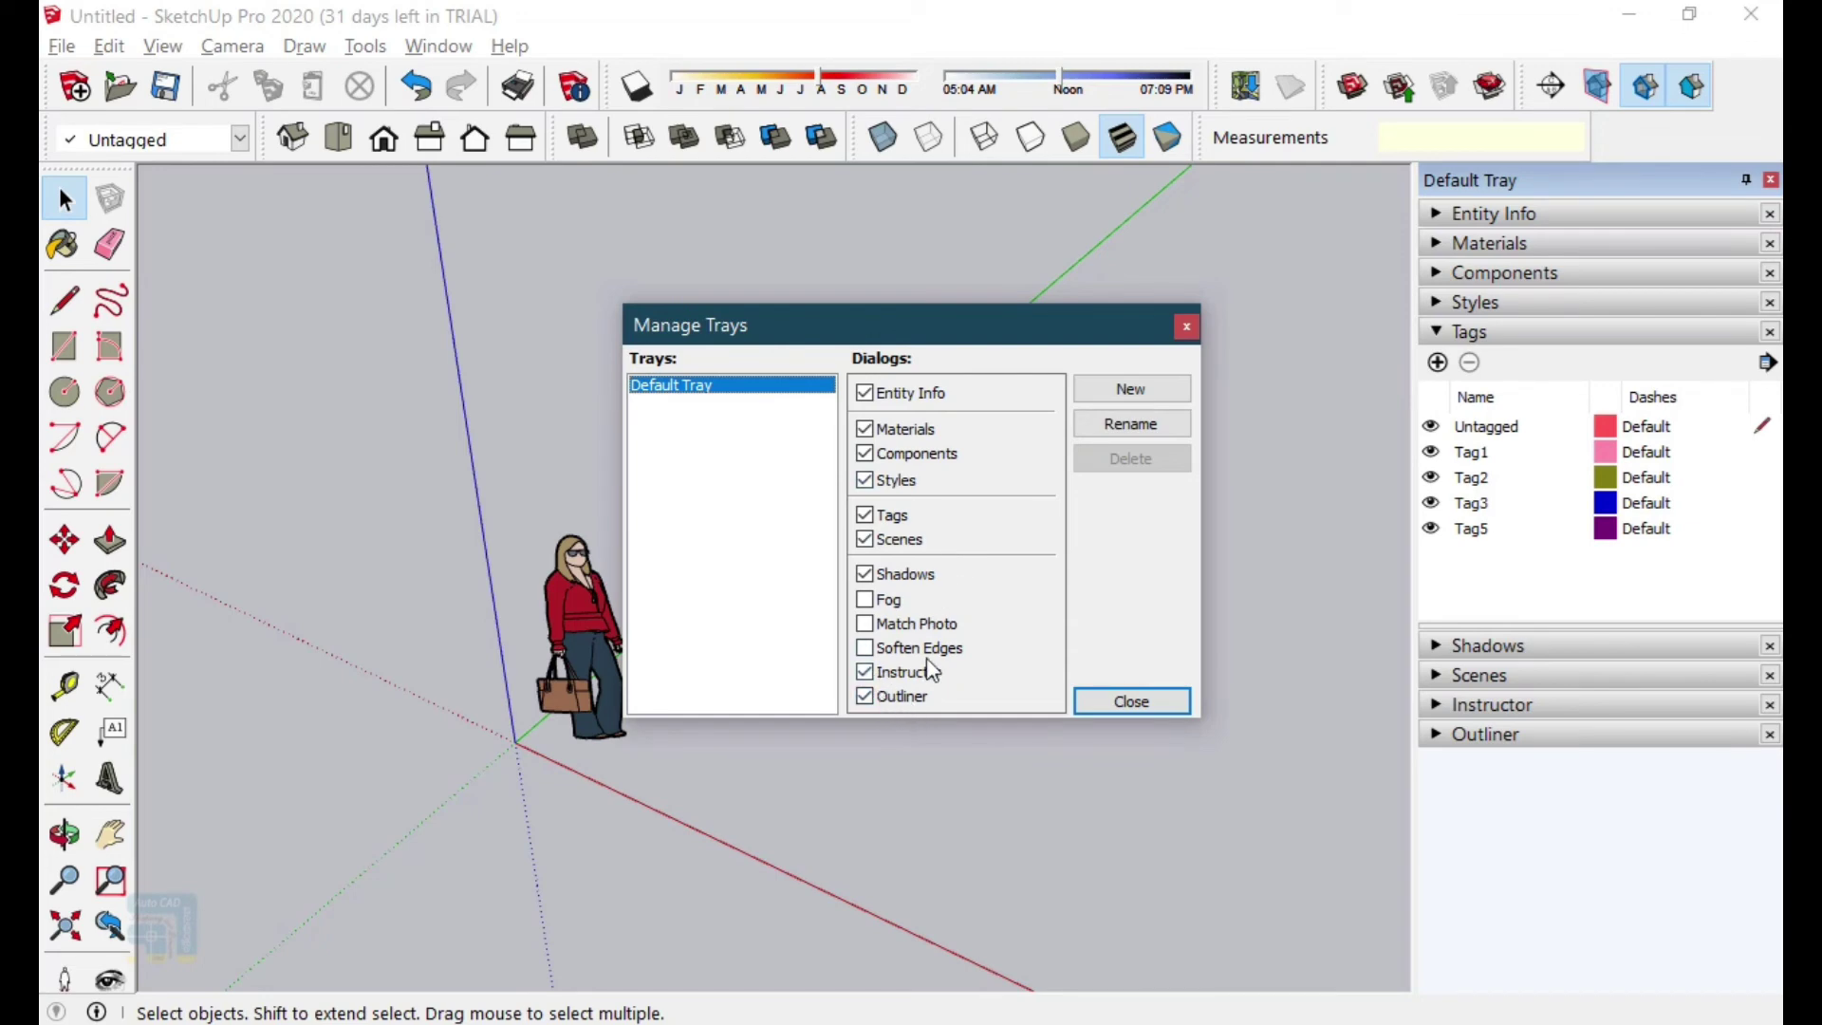
left_click(866, 649)
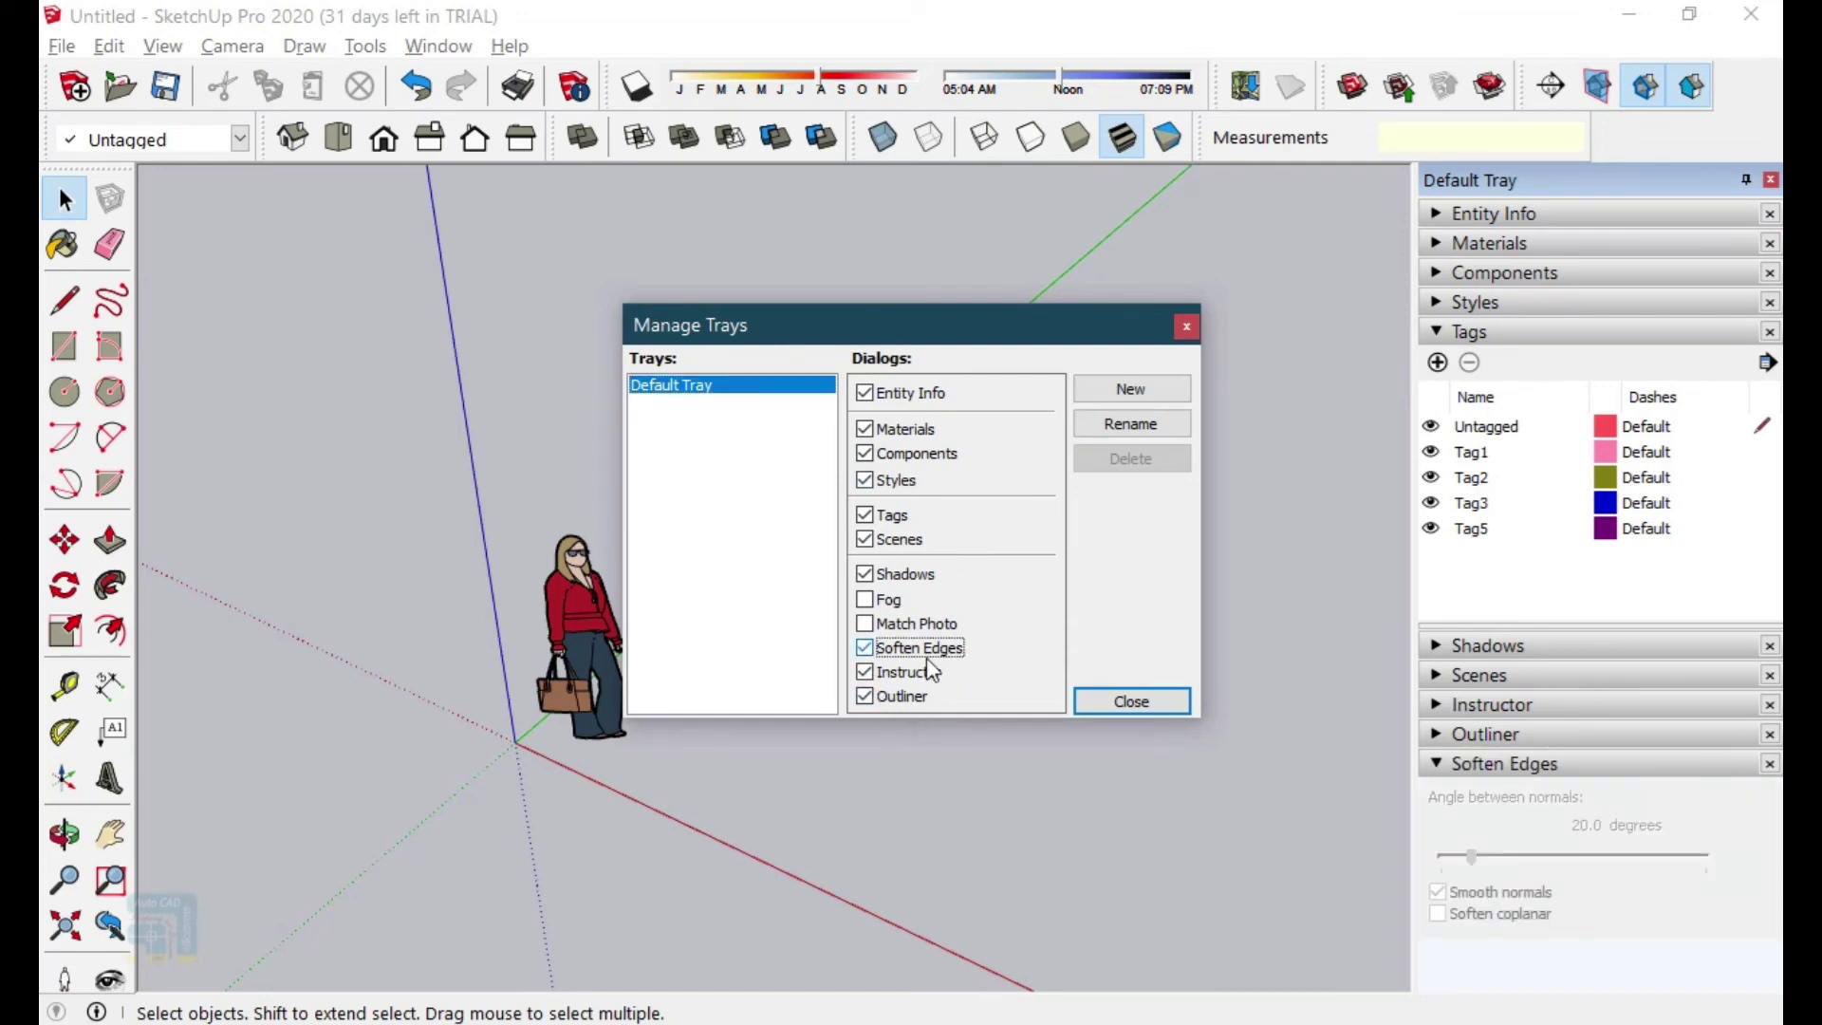
left_click(865, 648)
left_click(866, 600)
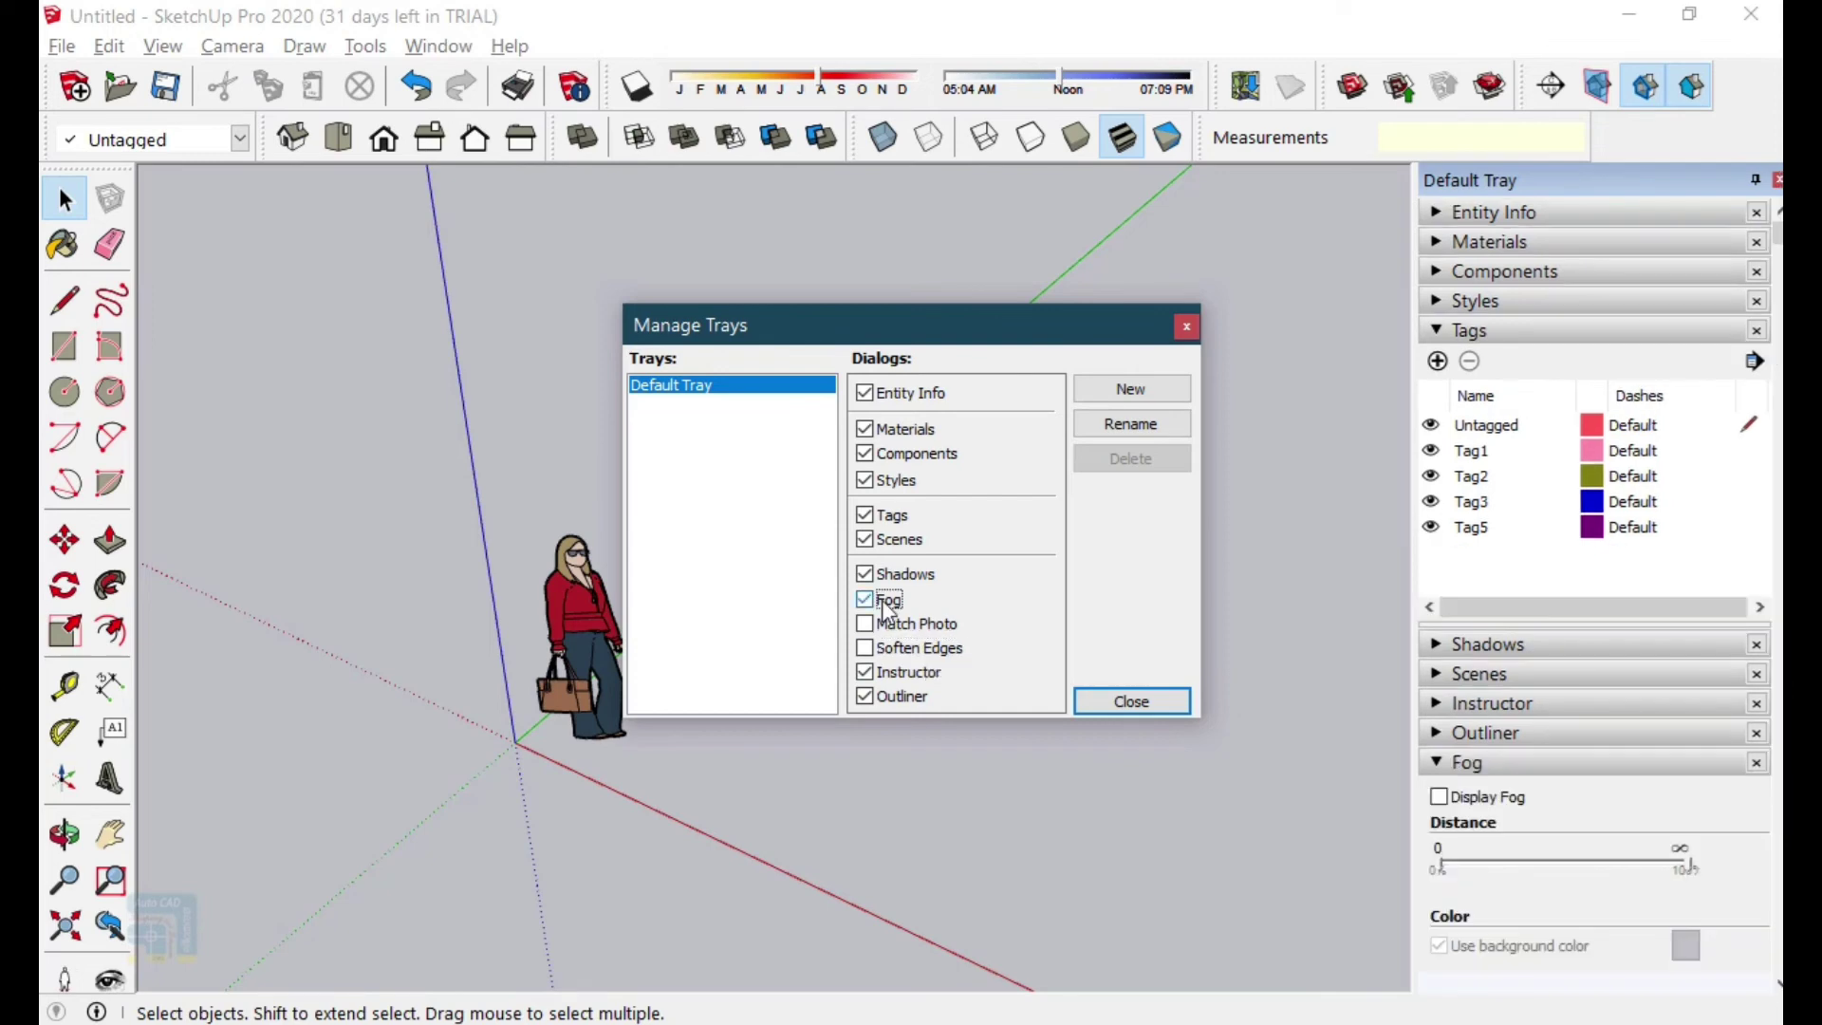
left_click(888, 601)
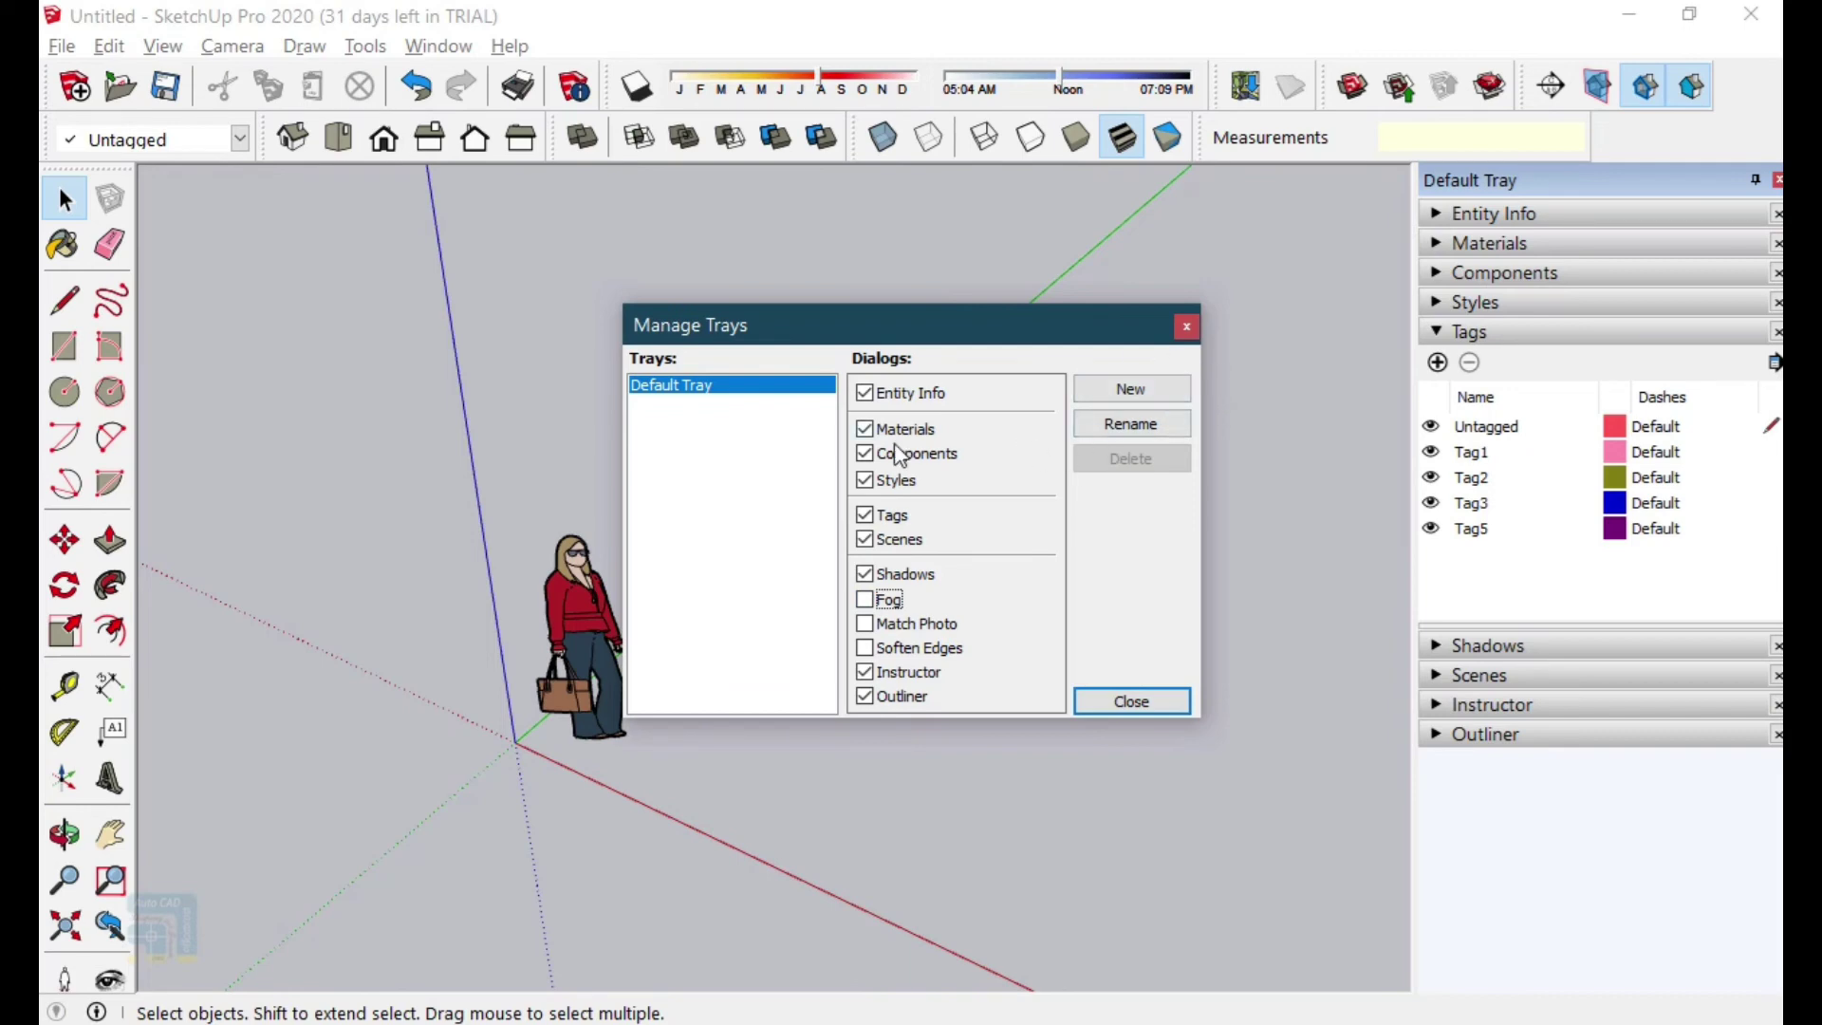
Create a new tray keeping the default name 'Tray 1'.
left_click(1123, 397)
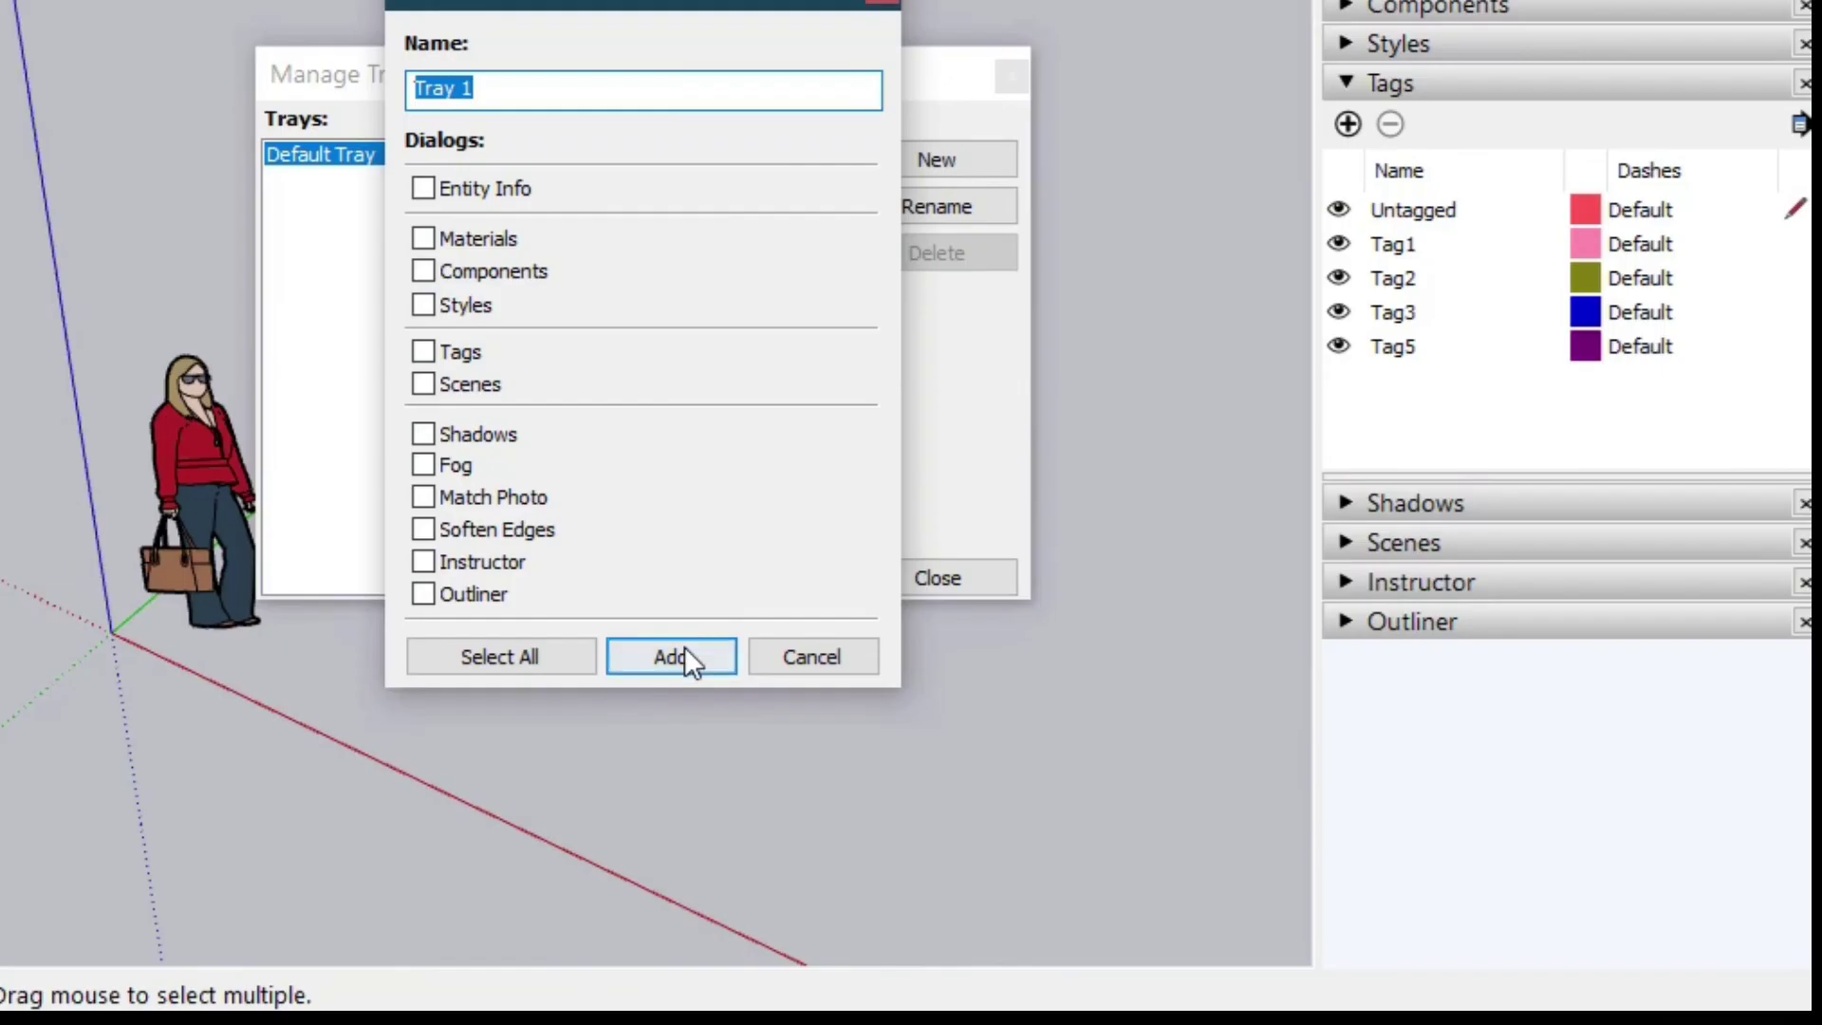
left_click(685, 655)
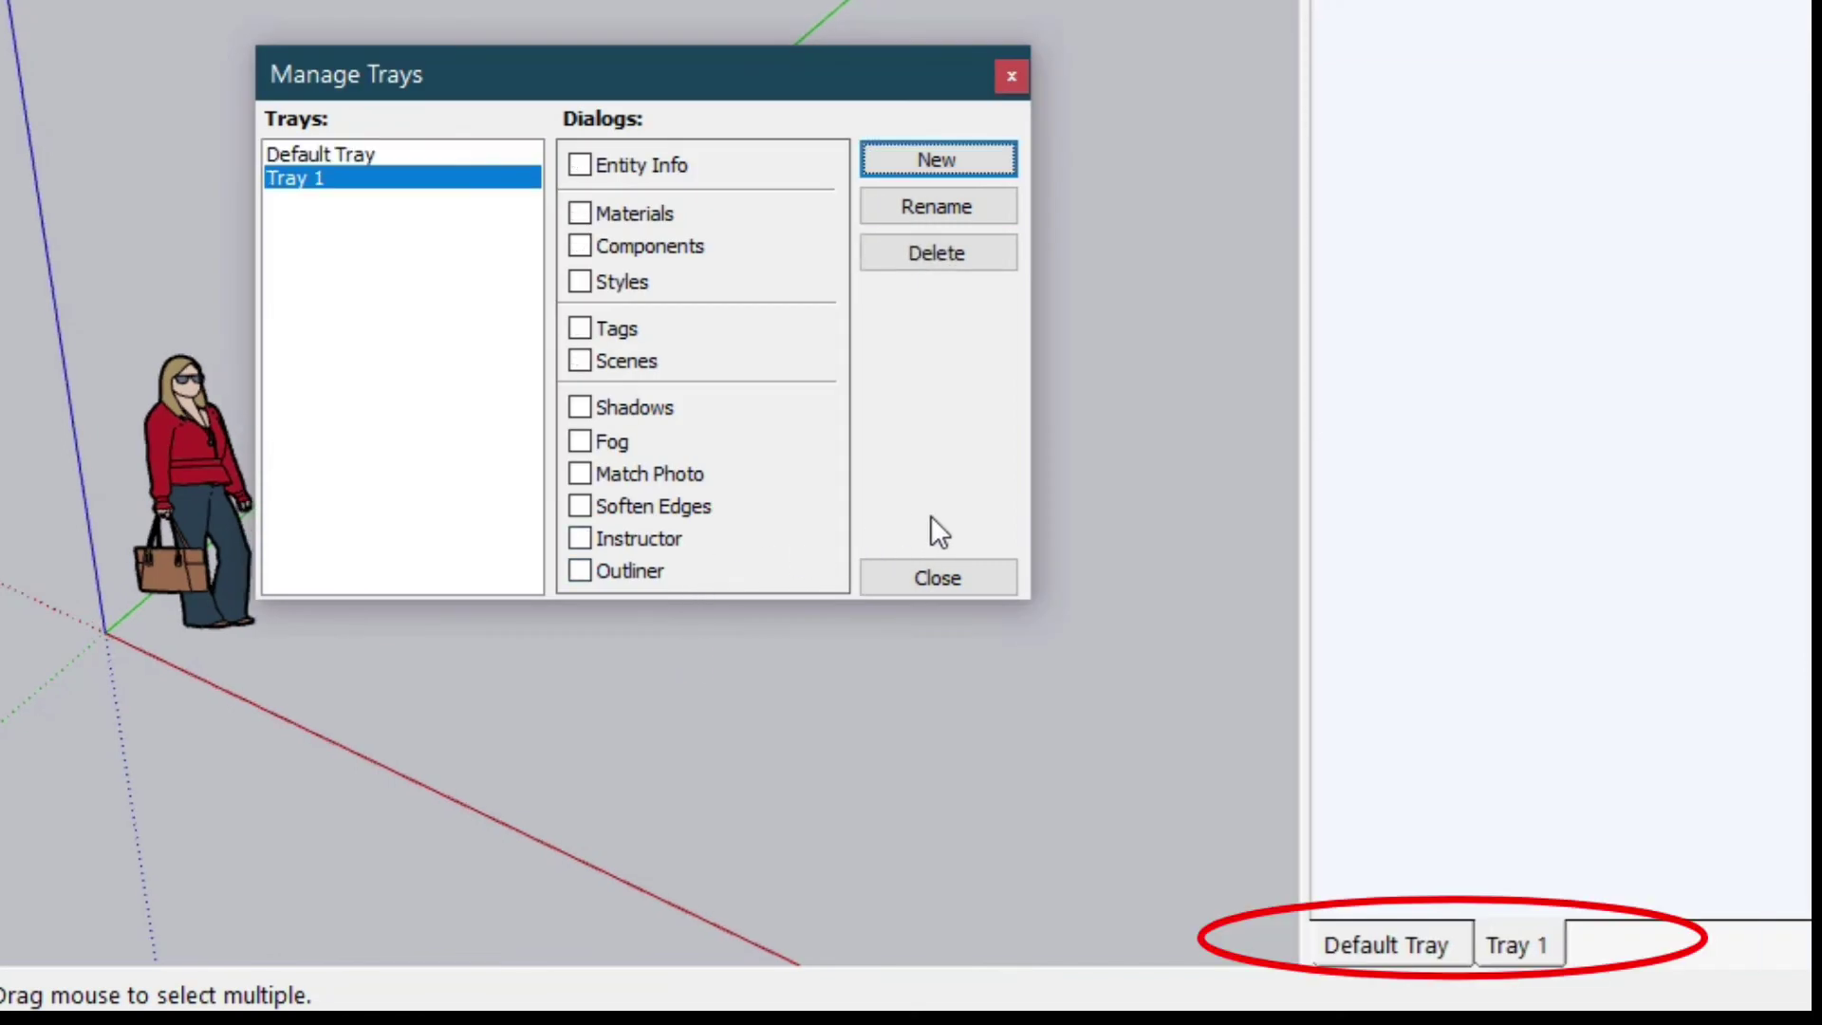